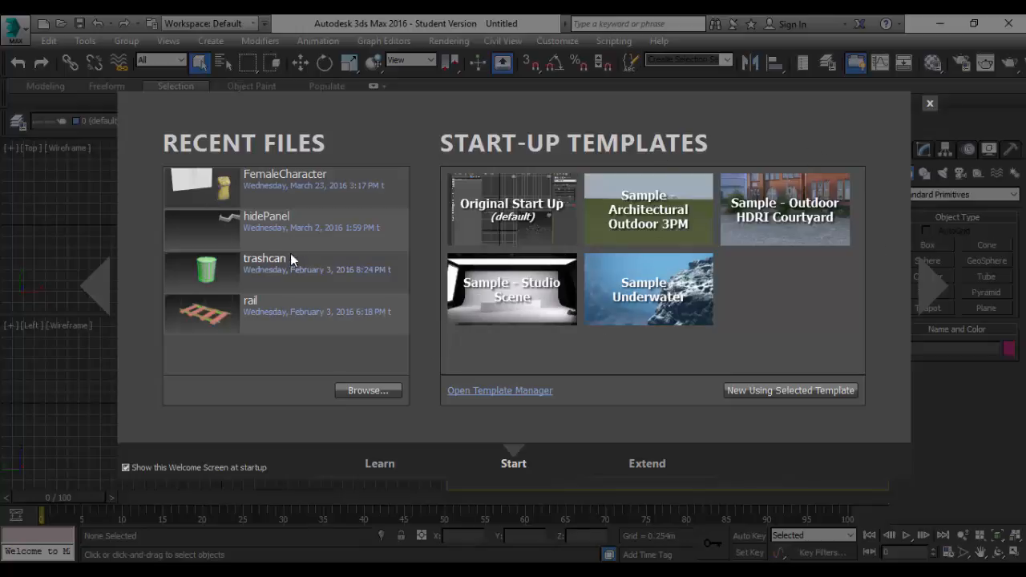
Step: Dismiss the welcome screen and choose the three-viewport layout with two stacked panes beside one tall pane in the viewport configuration
left_click(929, 104)
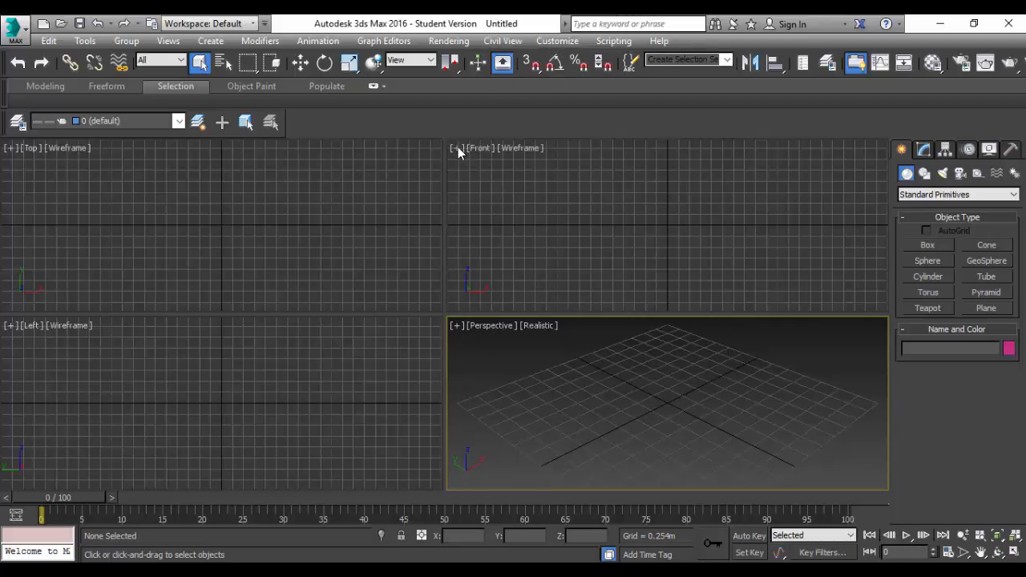
left_click(457, 326)
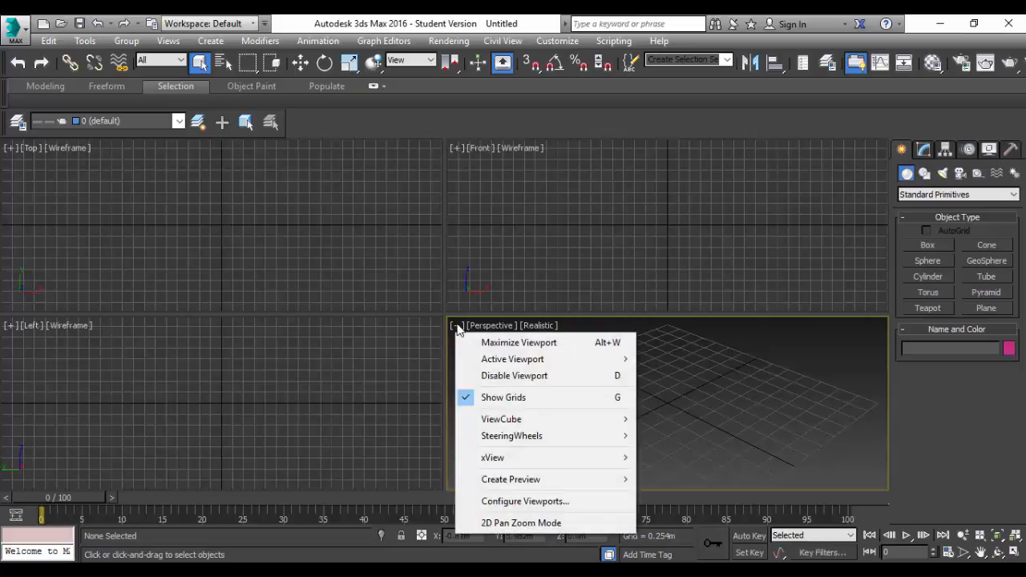
left_click(528, 503)
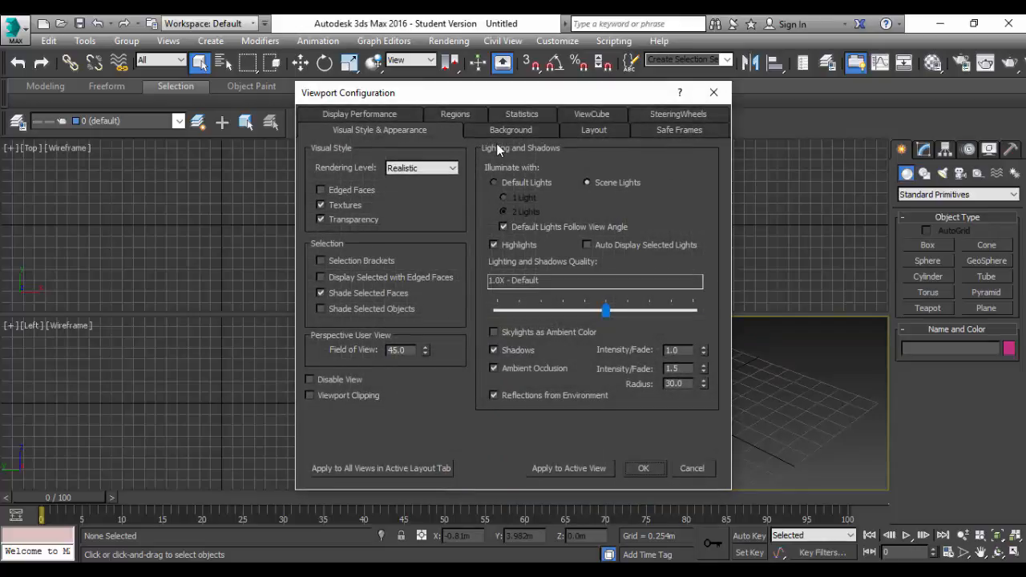
left_click(593, 130)
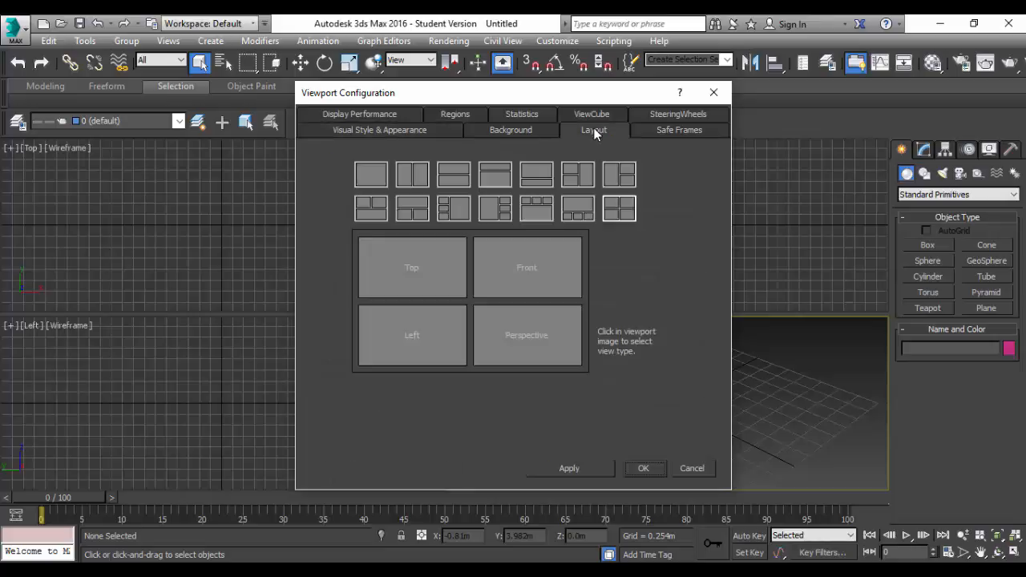
left_click(581, 174)
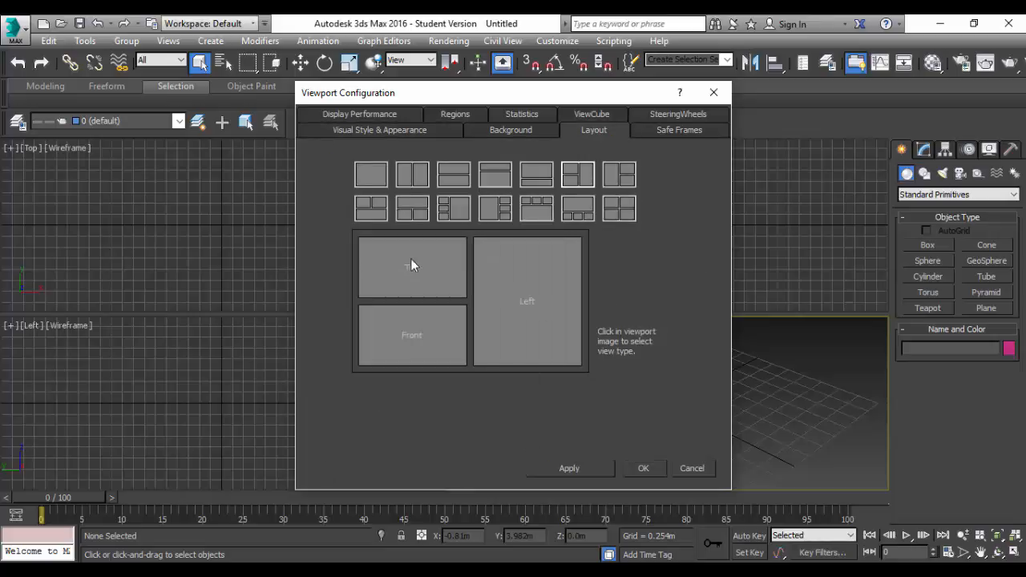
Step: Assign the Left view to the upper small pane and Perspective to the tall pane, and apply the viewport layout
left_click(410, 268)
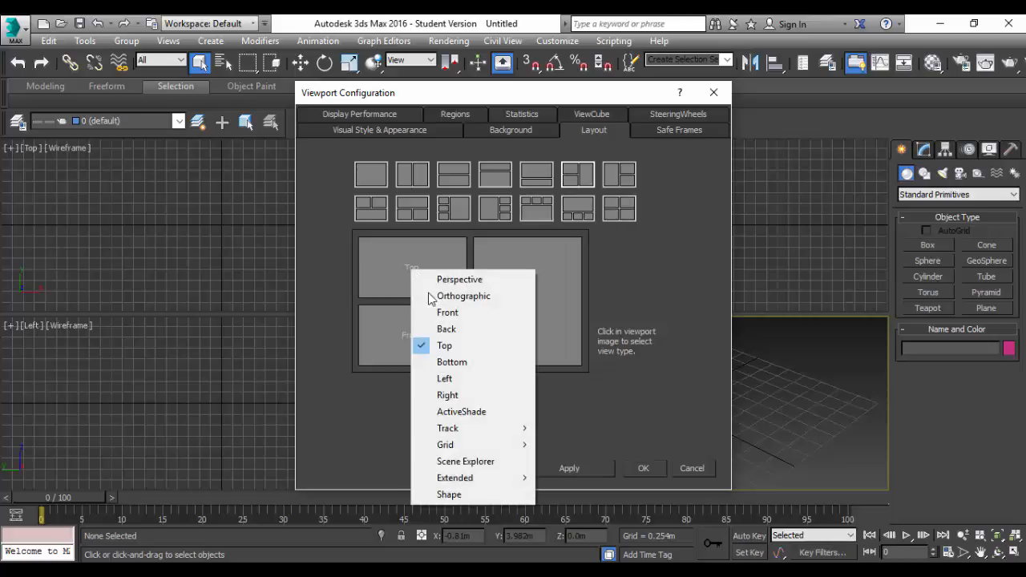
left_click(456, 379)
left_click(422, 338)
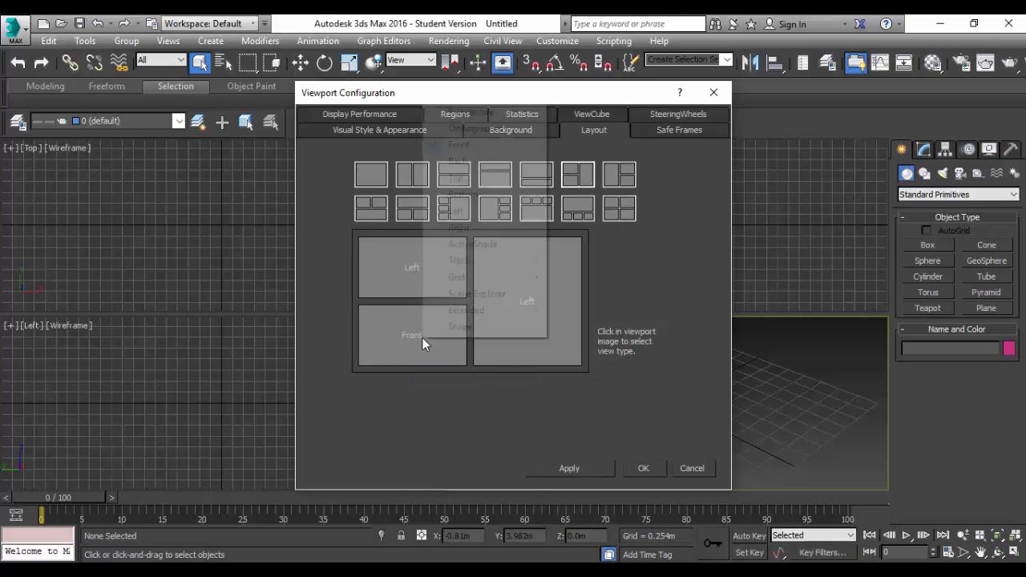
left_click(423, 339)
left_click(423, 339)
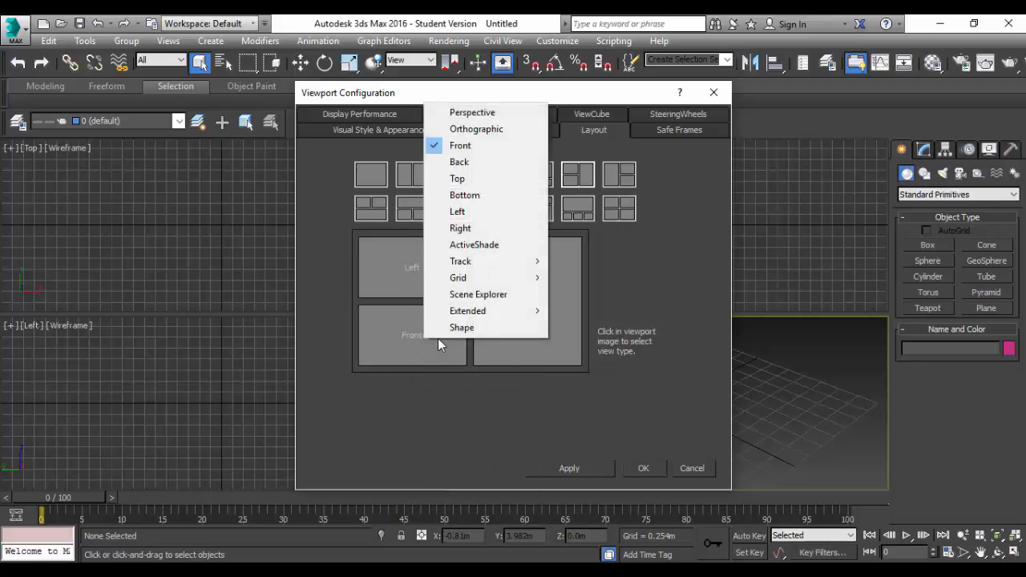
left_click(511, 346)
left_click(511, 345)
left_click(561, 119)
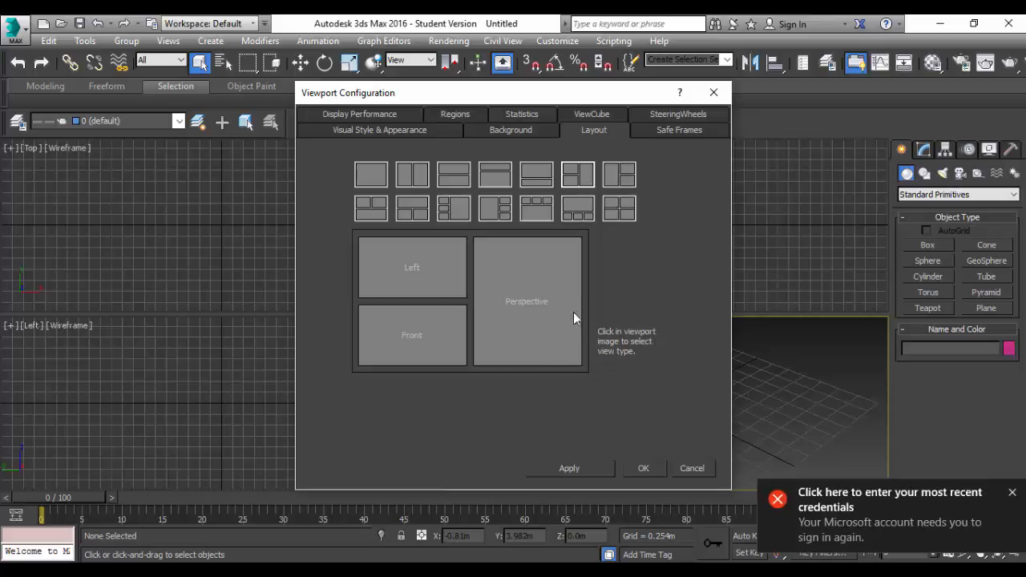
left_click(1012, 493)
left_click(1012, 494)
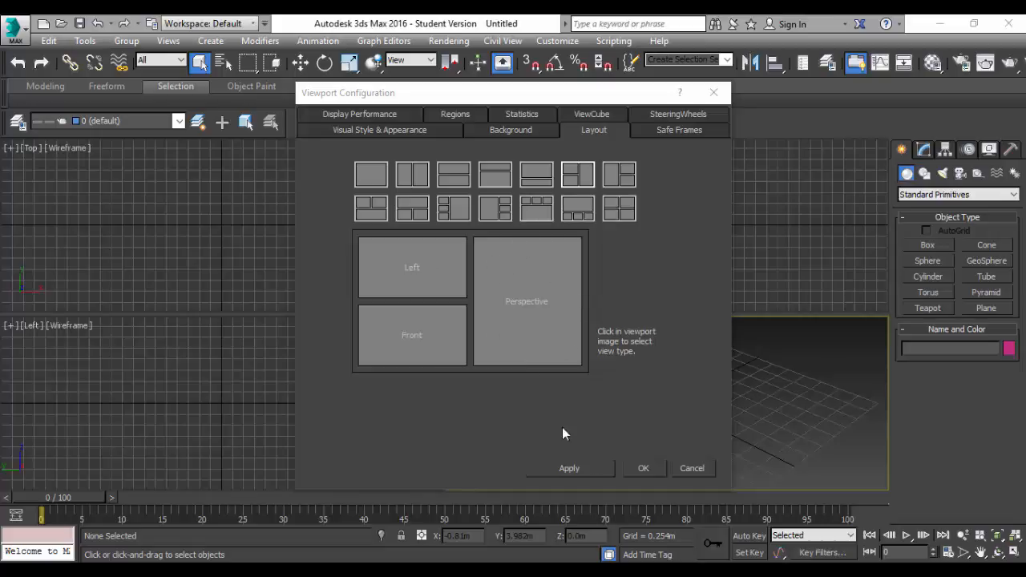
left_click(606, 473)
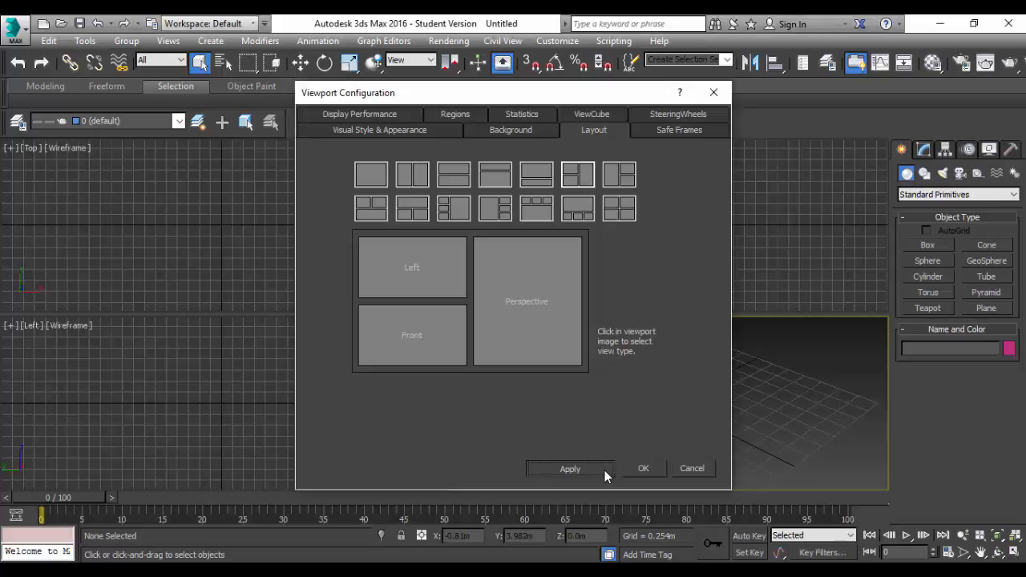
left_click(714, 93)
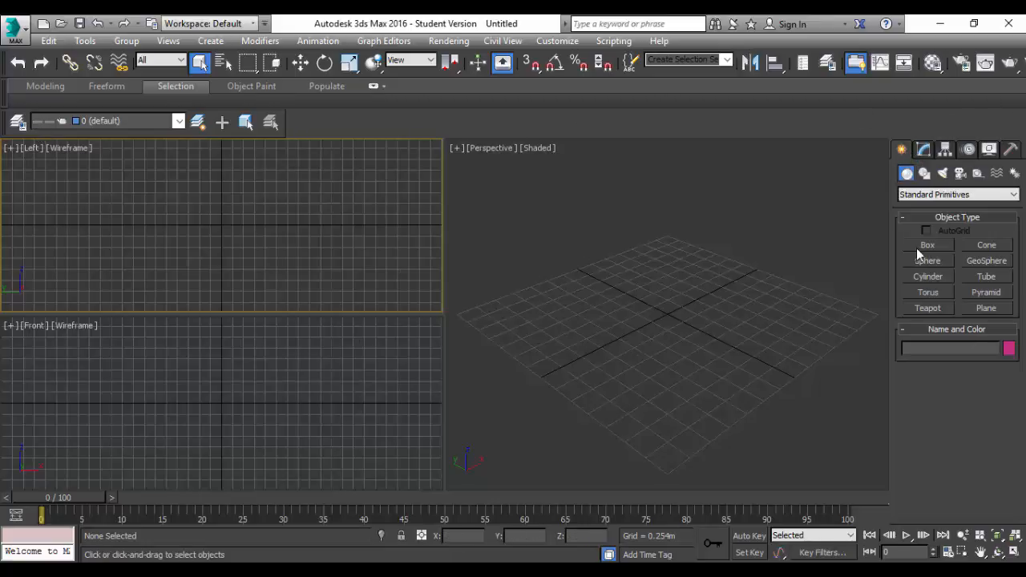
Step: Switch the geometry category to Doors and turn on 3D snapping
left_click(988, 197)
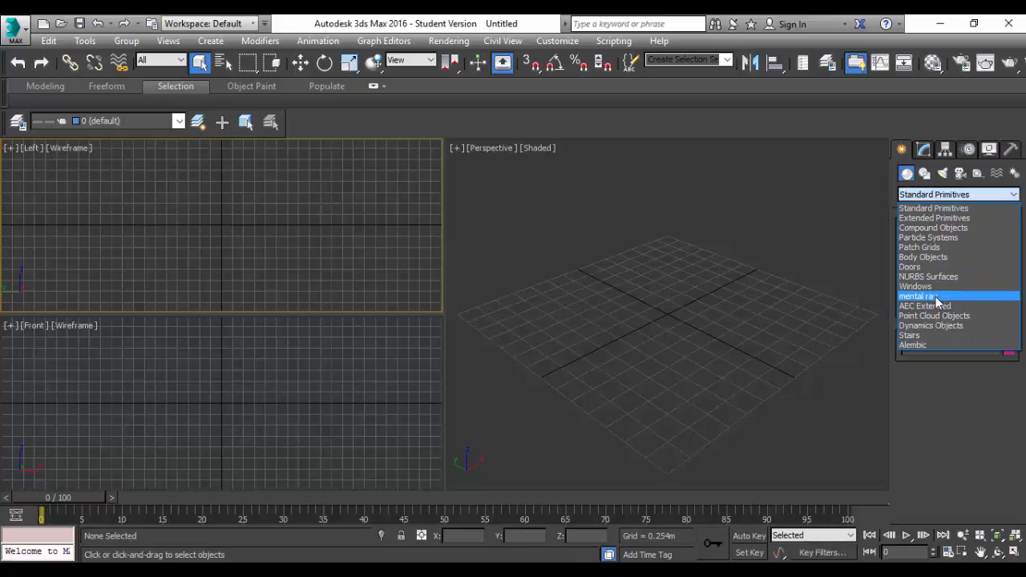
left_click(914, 267)
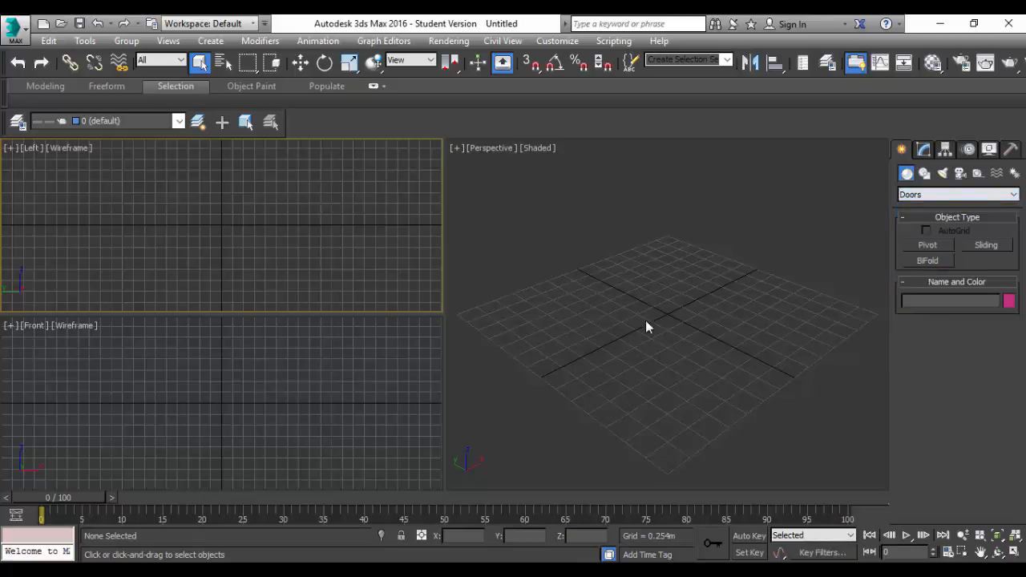
left_click(531, 64)
Step: Create a sliding door in the Left viewport, about 1.52 m wide, 3.05 m deep and 0.37 m high
left_click(981, 246)
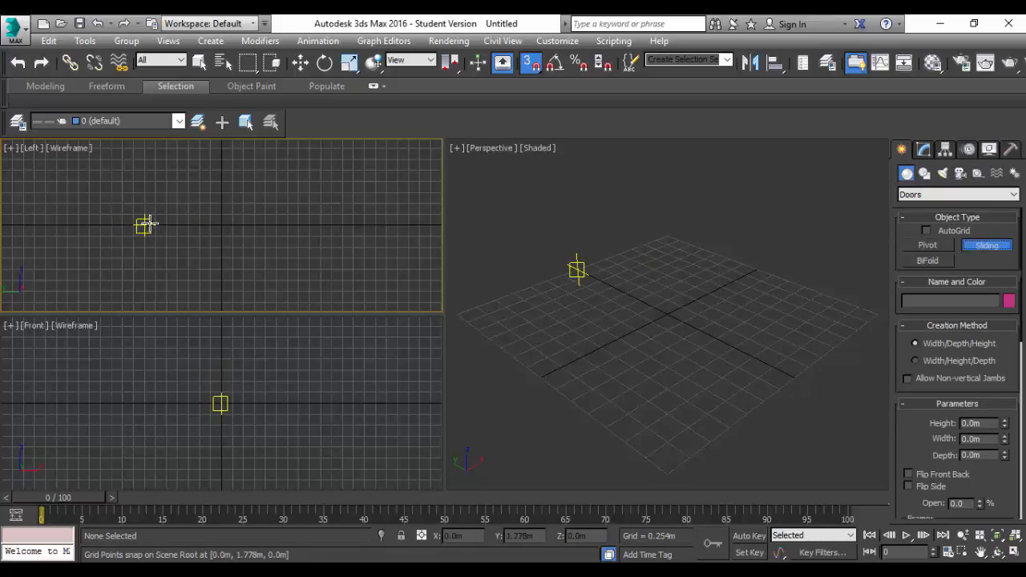
left_click_drag(152, 225, 159, 157)
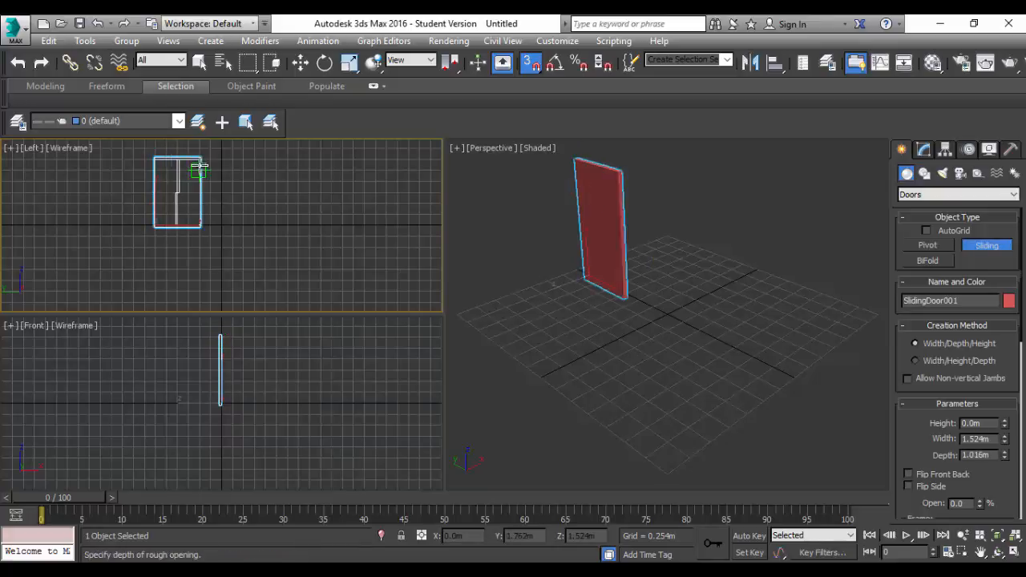
left_click(286, 161)
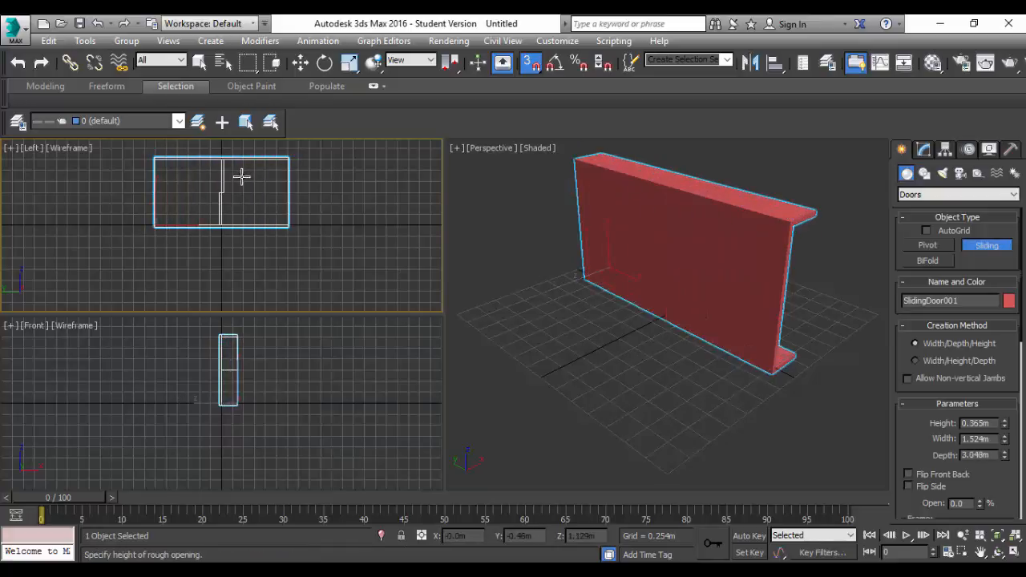
left_click(241, 176)
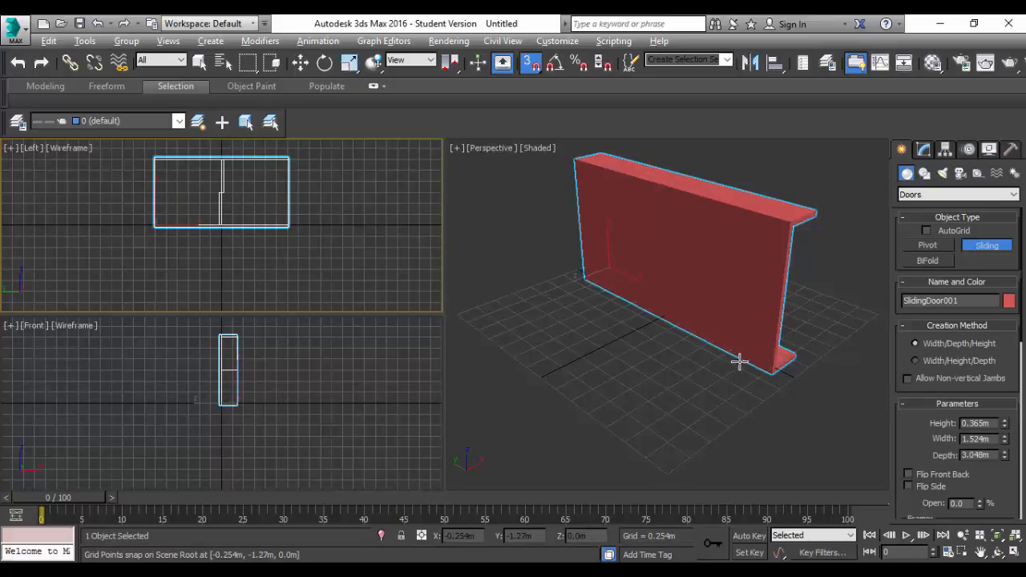
Step: Inspect the sliding door from the other side and delete it
middle_click_drag(741, 362, 579, 347, "alt")
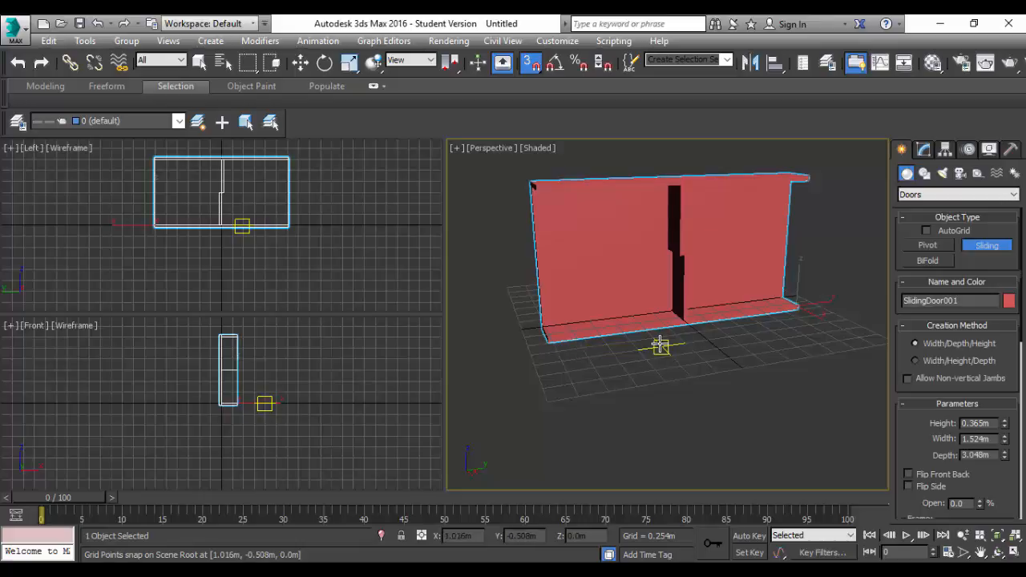
middle_click_drag(660, 345, 614, 355, "alt")
key("Delete")
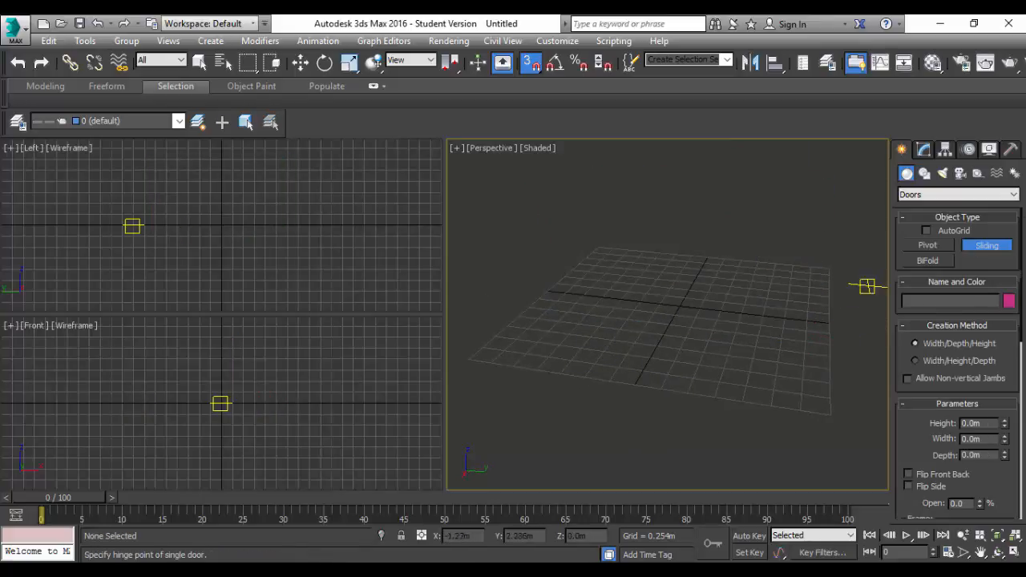
Step: Return to Standard Primitives and draw a plane about 2.79 m long and 3.3 m wide in the Front viewport
left_click(977, 196)
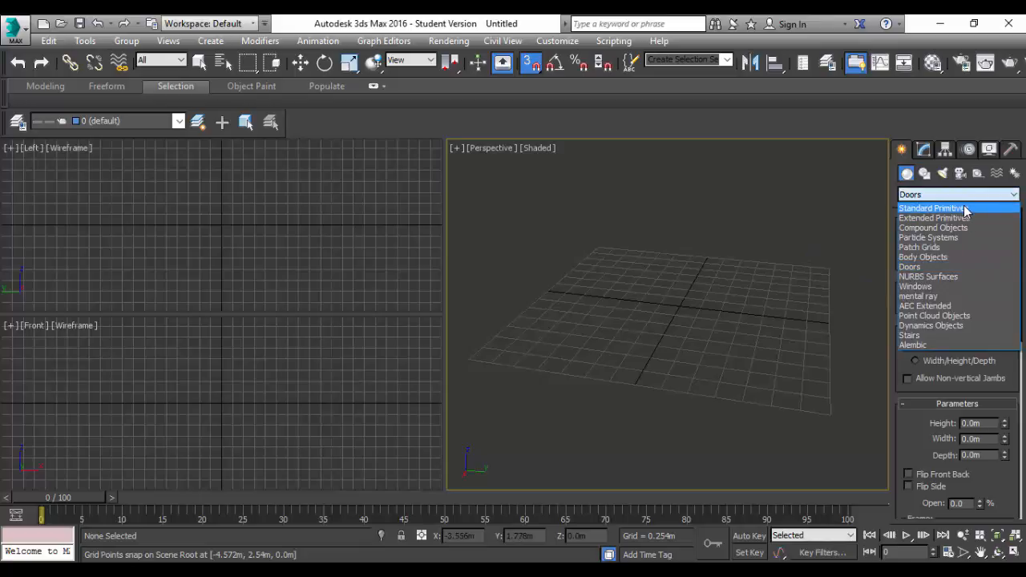
left_click(934, 209)
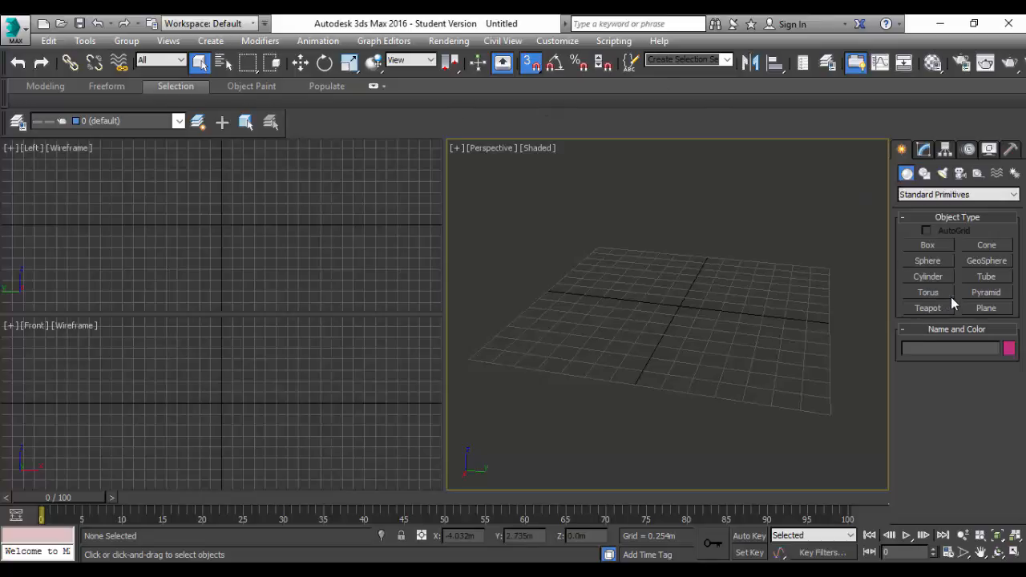
left_click(986, 308)
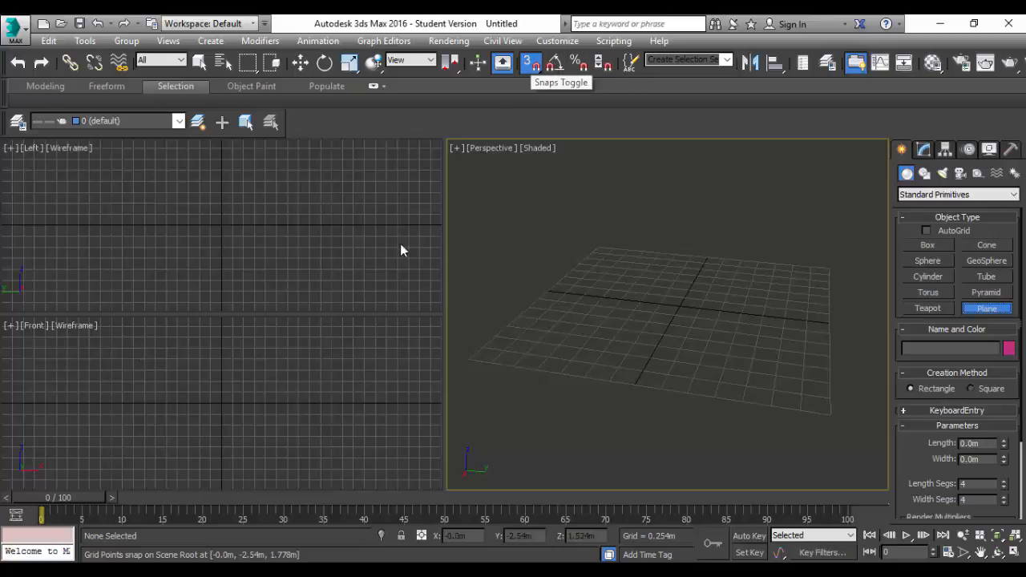
left_click(155, 429)
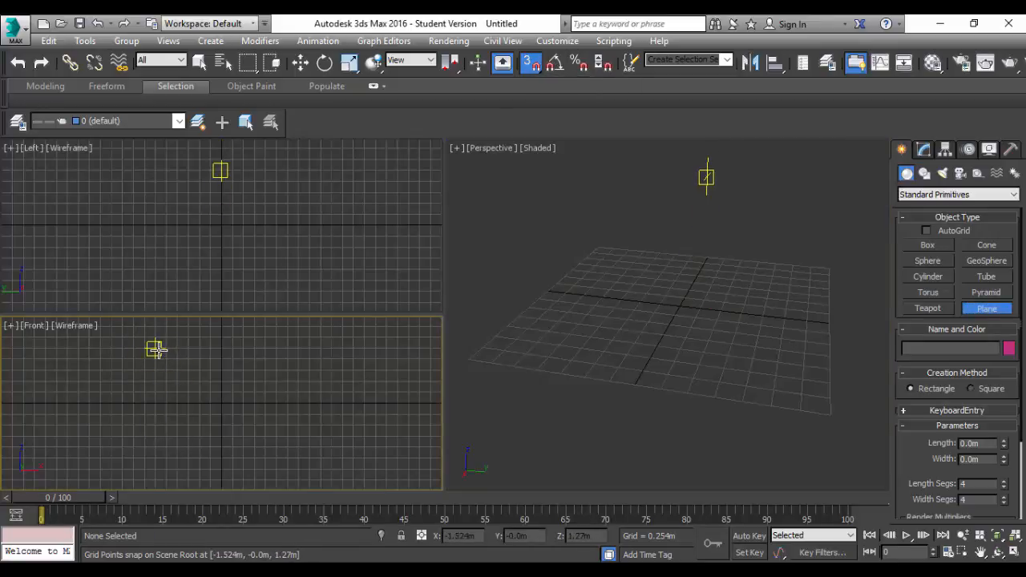
left_click_drag(155, 349, 297, 473)
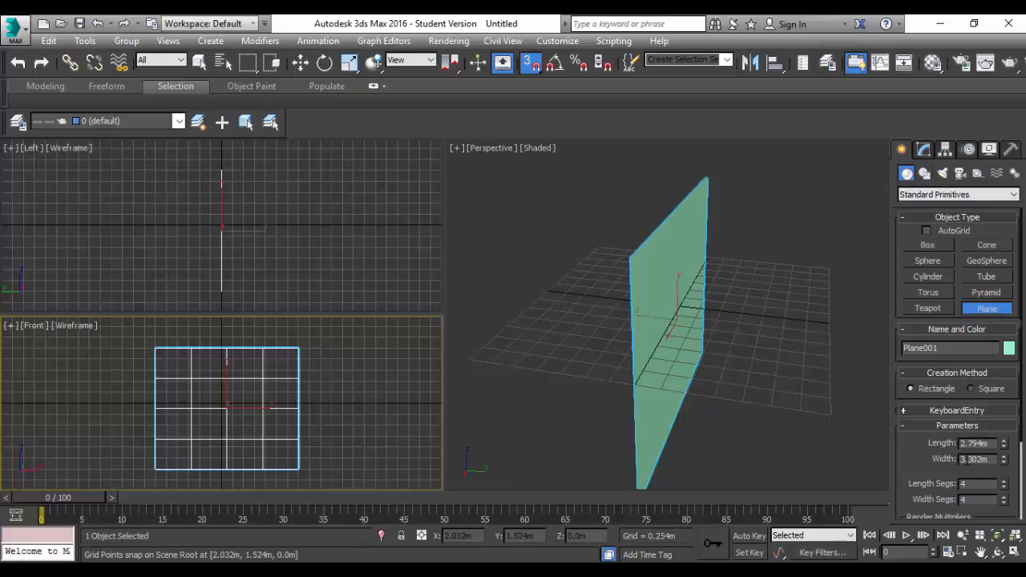
Step: Set the plane's length and width segments to 1 each
scroll(984, 473, "down", 1)
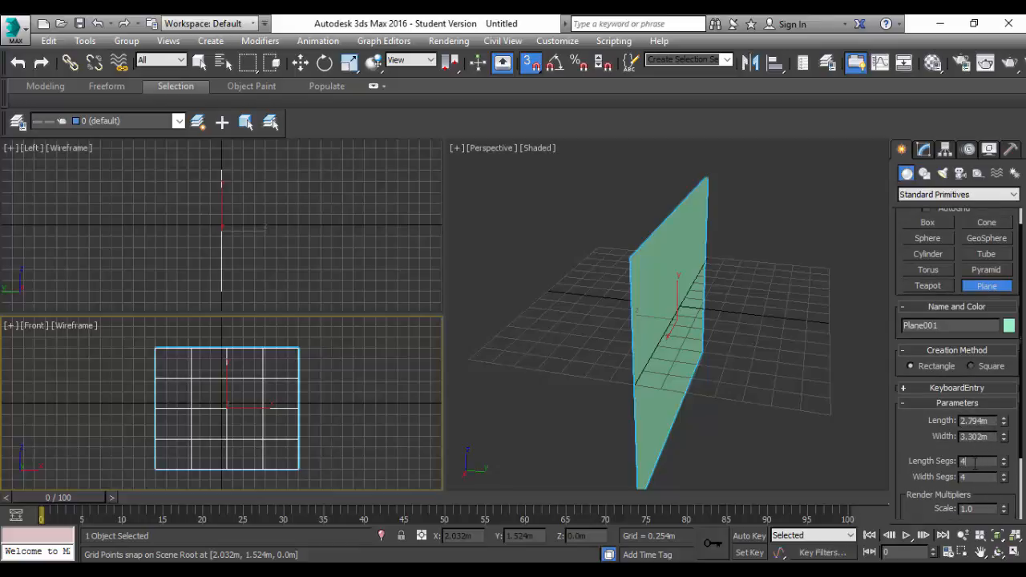
type("1")
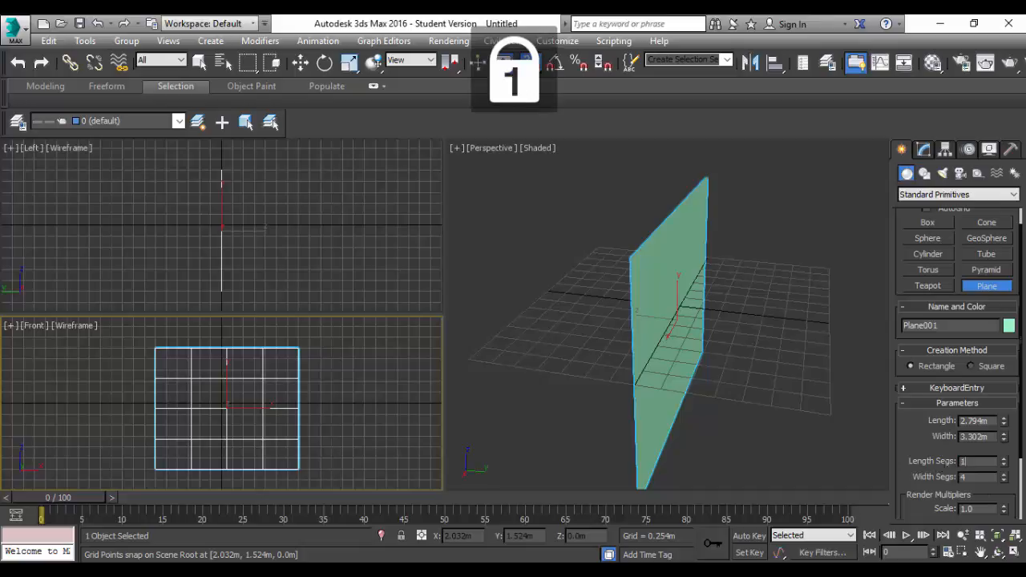
left_click_drag(972, 481, 946, 483)
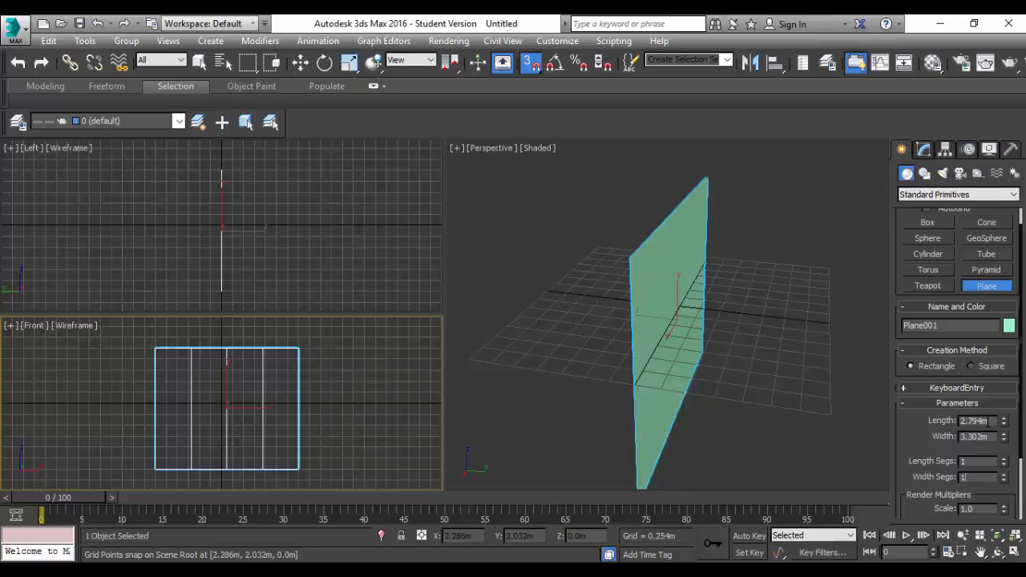
key("Tab")
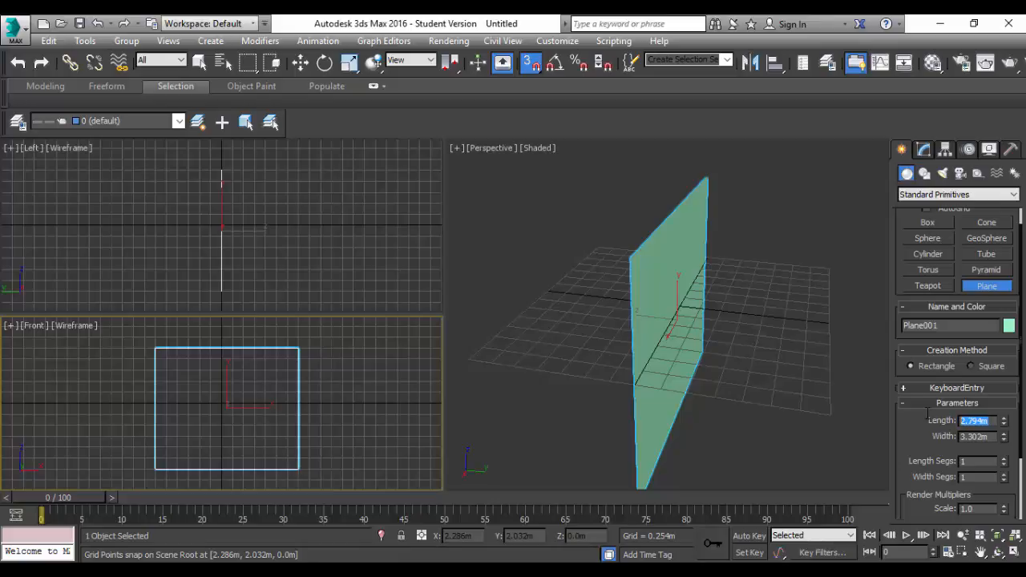
Step: Set the plane's length and width to 6.4 m each and fit it in the Front and Perspective viewports
type("6.4")
key("Tab")
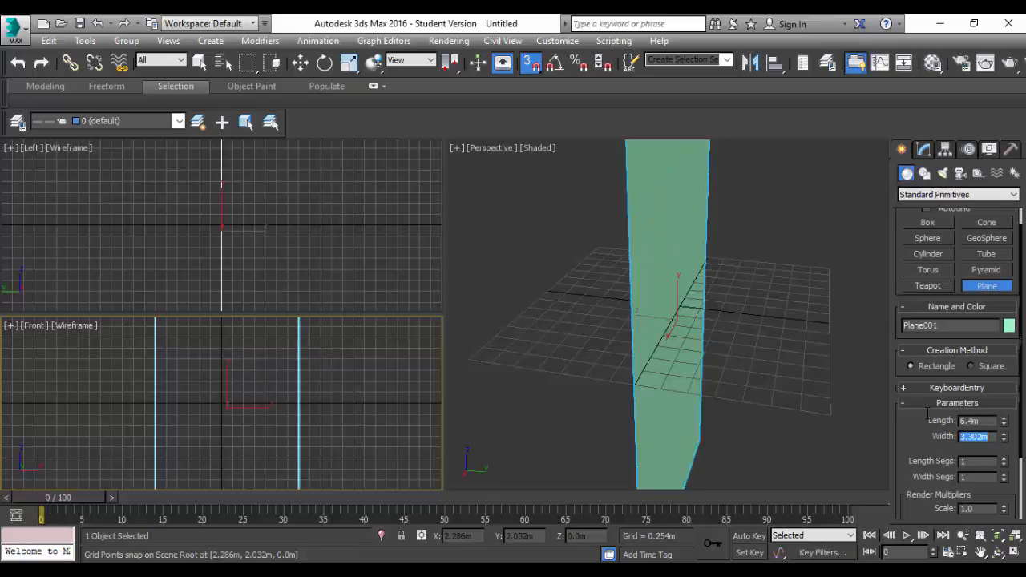
type("6.4")
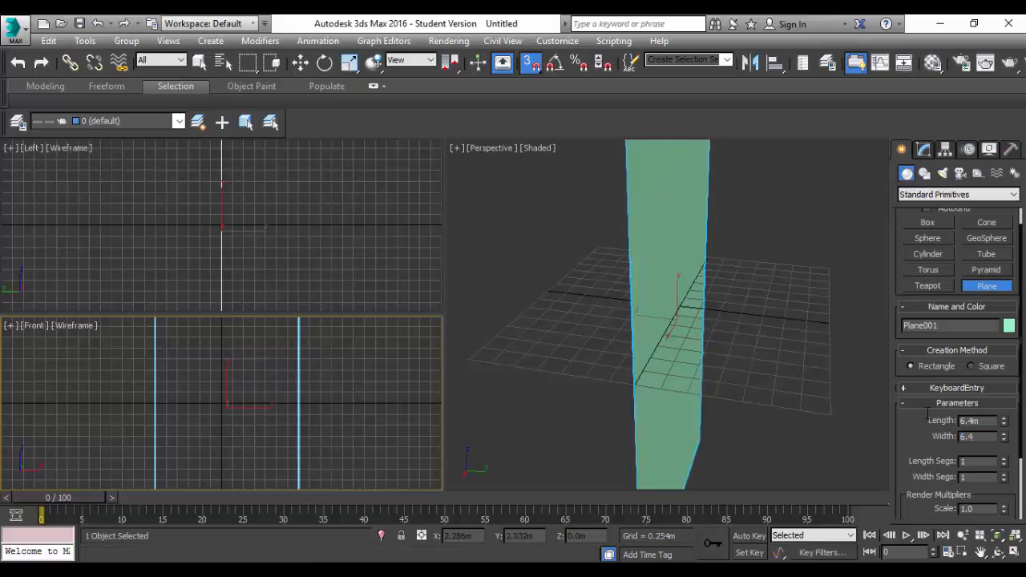
key("Return")
scroll(240, 399, "down", 5)
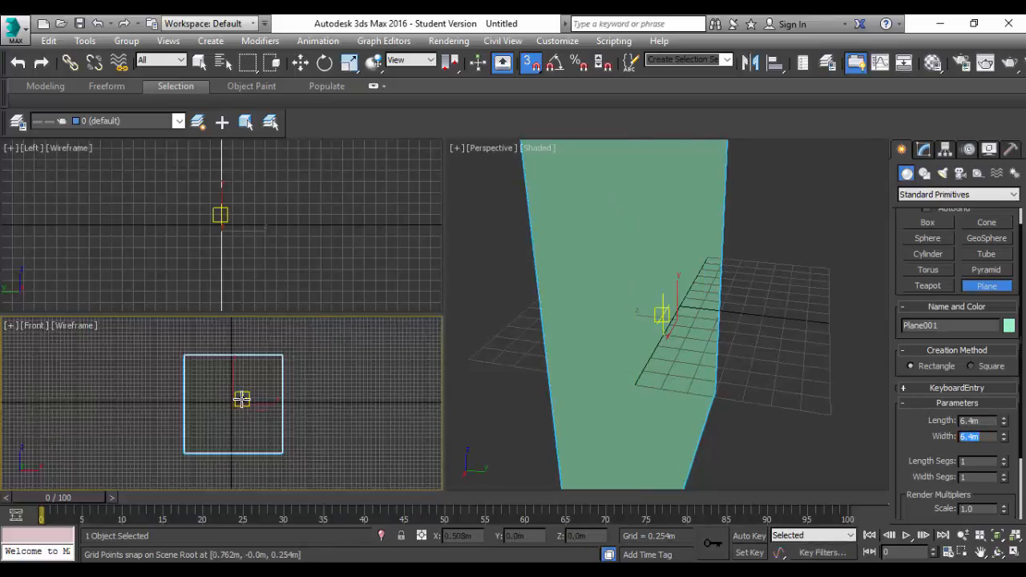
scroll(637, 321, "down", 8)
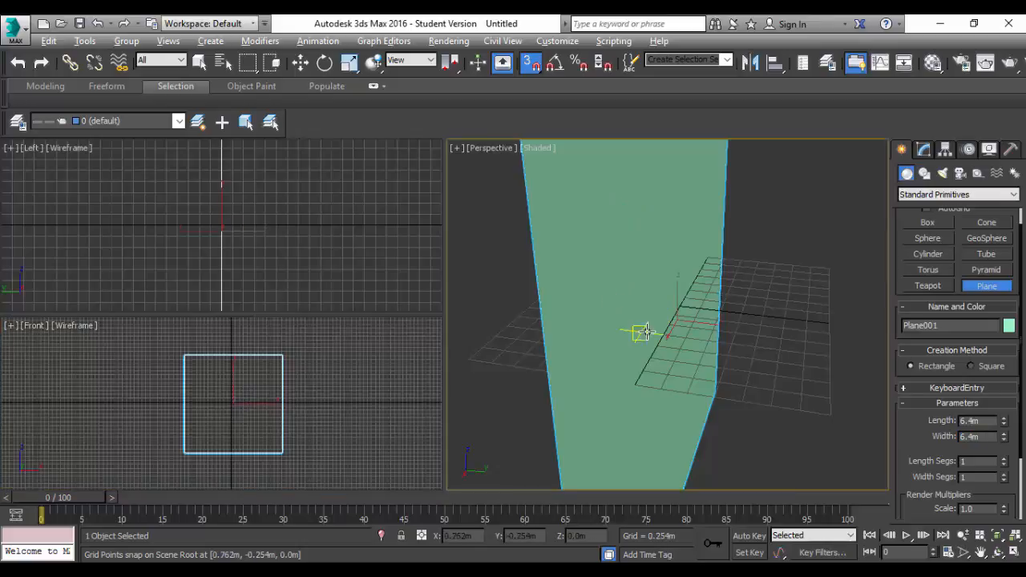
scroll(649, 317, "up", 1)
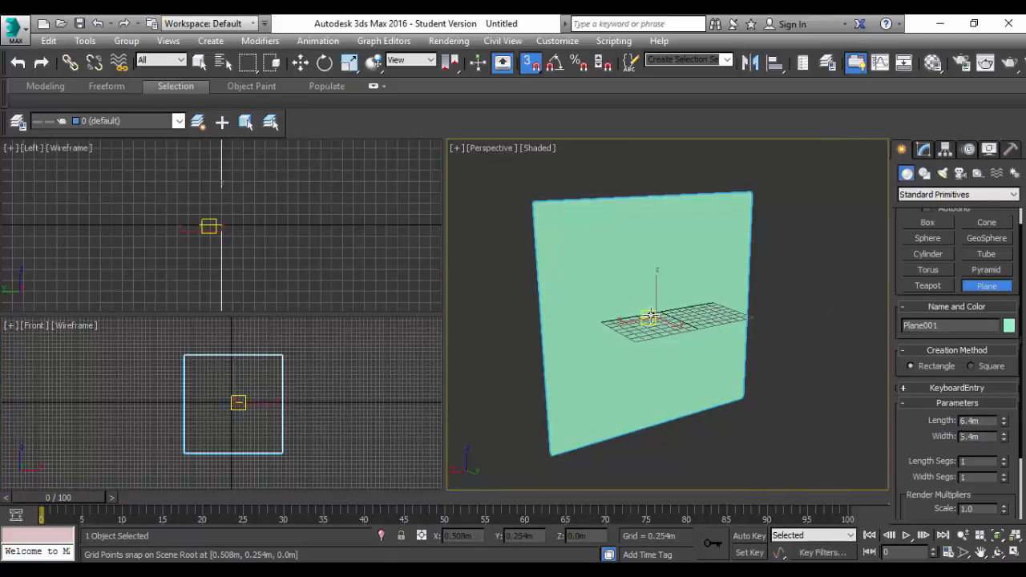
scroll(653, 316, "up", 3)
scroll(656, 316, "down", 2)
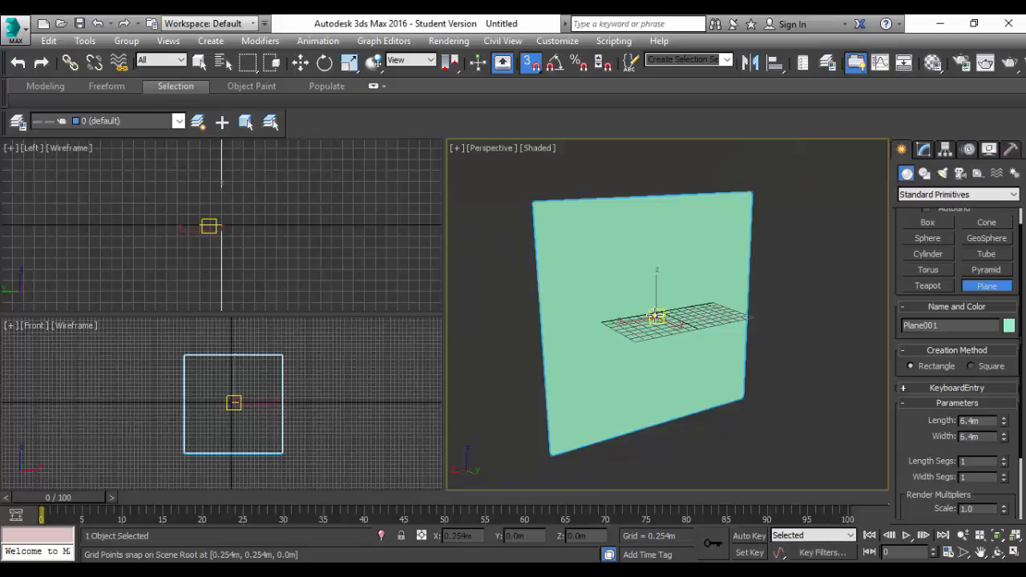
Step: Draw a second plane about 6.35 m long and 5.59 m wide in the Left viewport, centred across the first plane
scroll(656, 317, "up", 2)
scroll(655, 317, "down", 2)
scroll(300, 249, "down", 1)
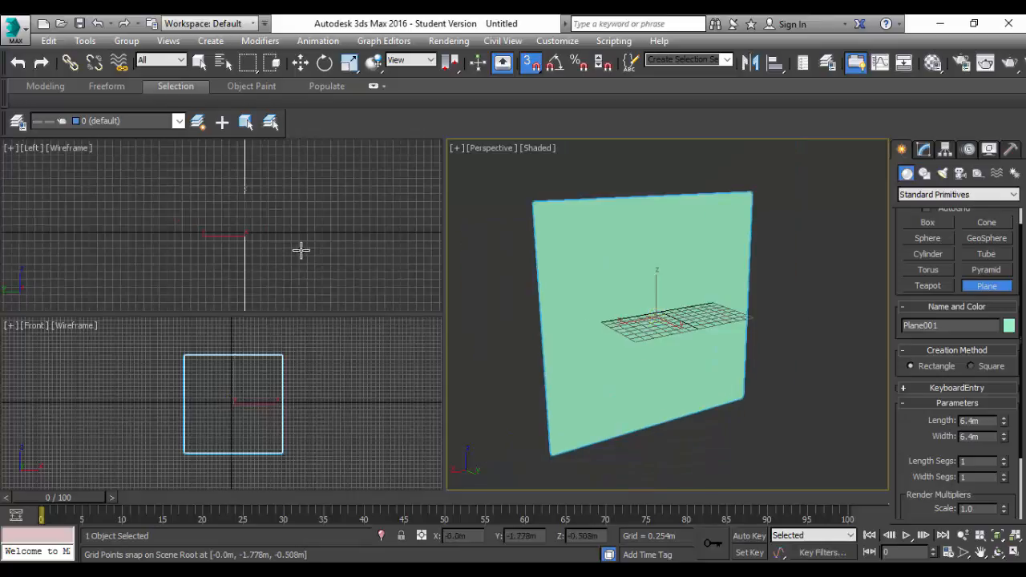
scroll(301, 250, "down", 2)
scroll(202, 243, "down", 1)
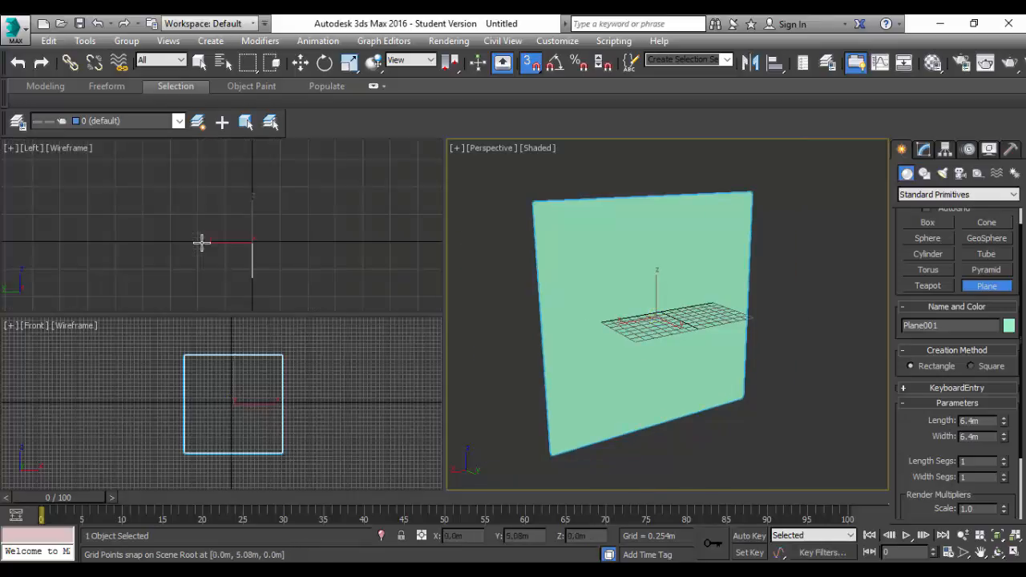
scroll(201, 243, "down", 2)
scroll(201, 243, "up", 3)
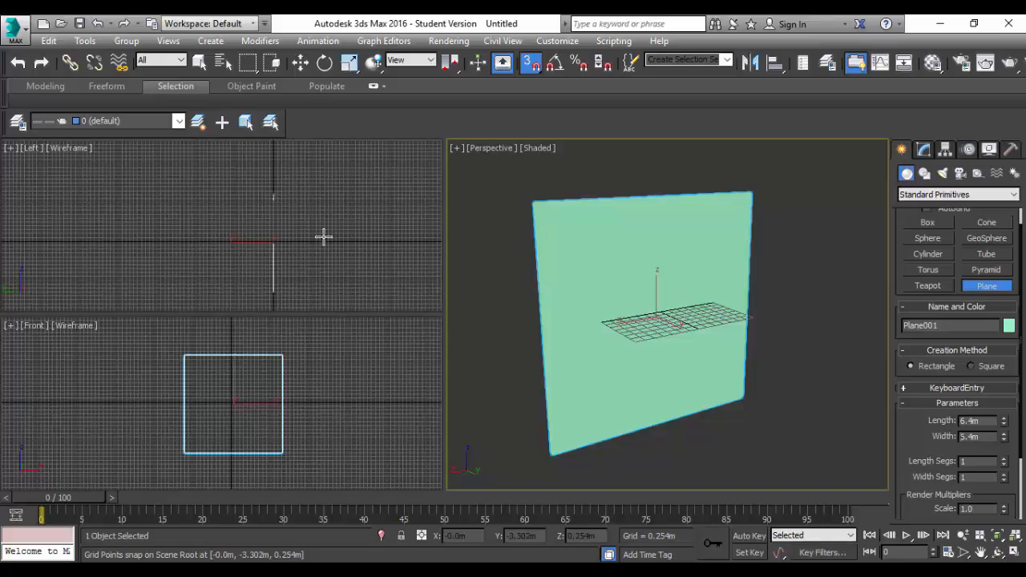
middle_click_drag(323, 236, 282, 240)
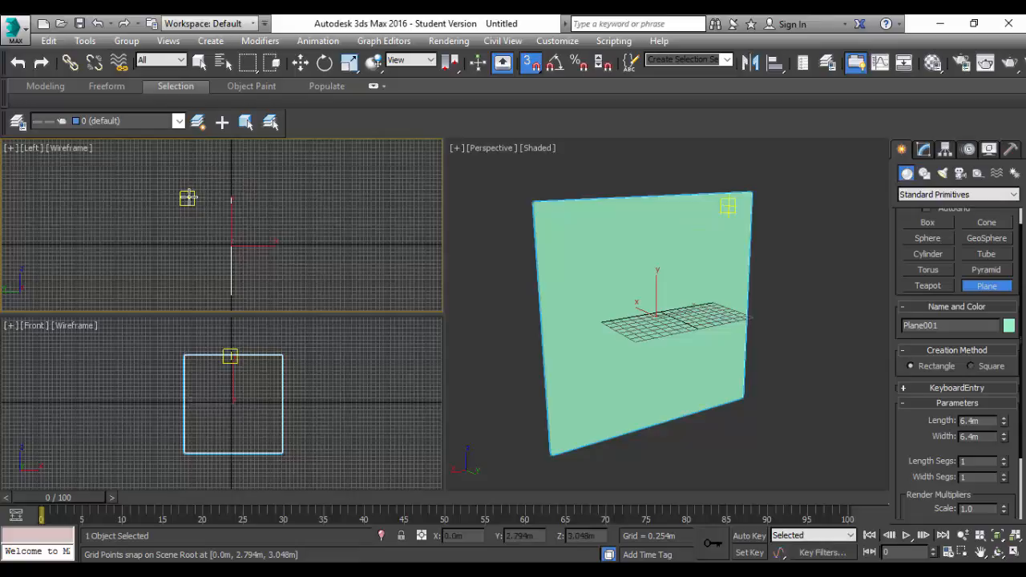
left_click_drag(187, 198, 274, 294)
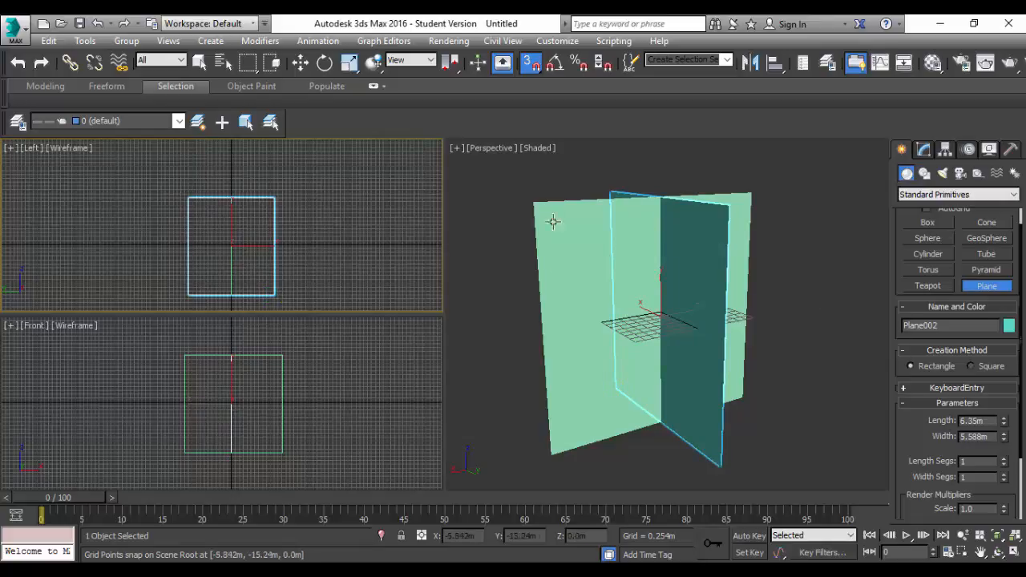
Step: Set the second plane's length and width to 6.4 m each
double_click(992, 421)
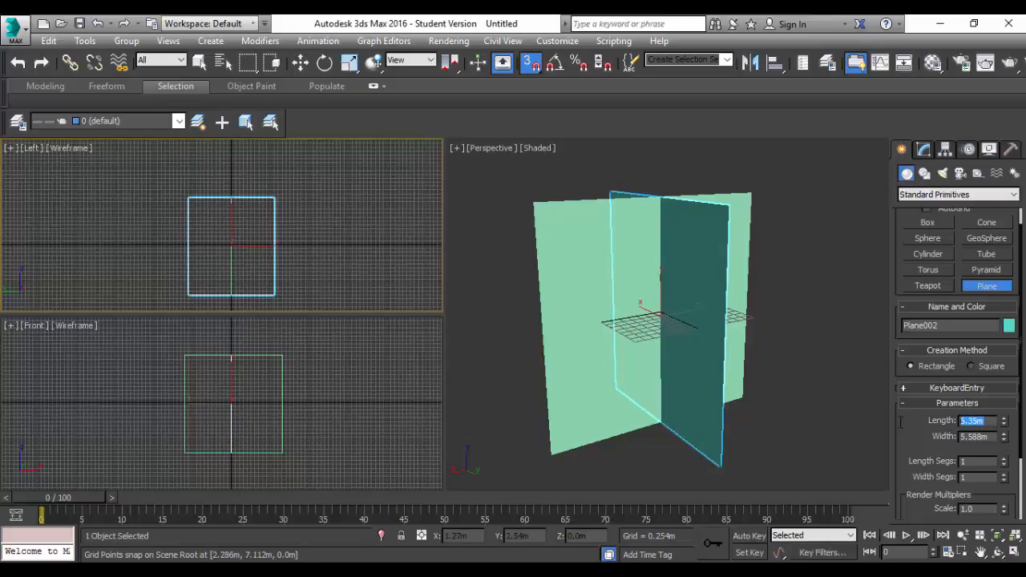
type("6.4")
key("Tab")
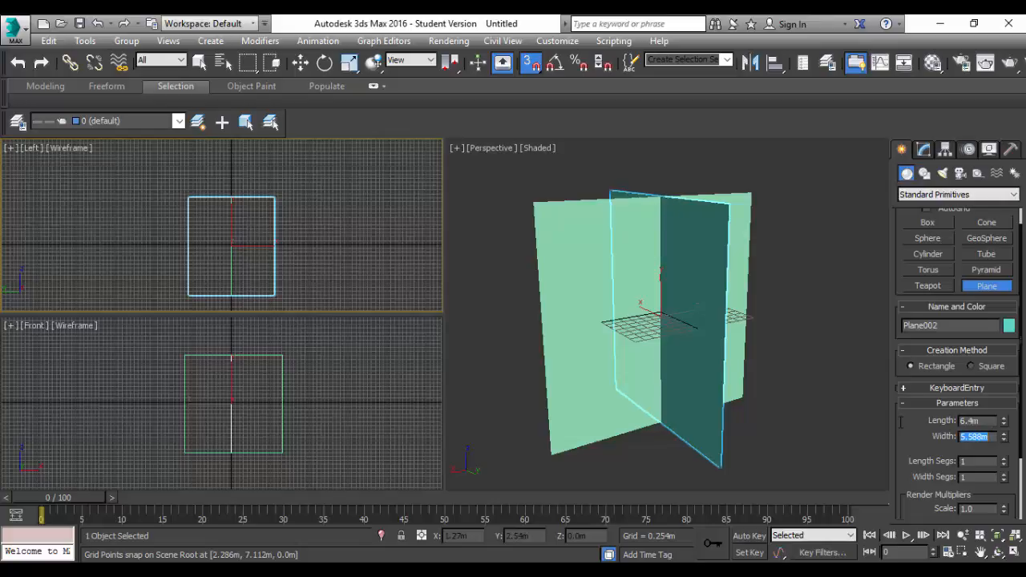
type("6.4")
key("Return")
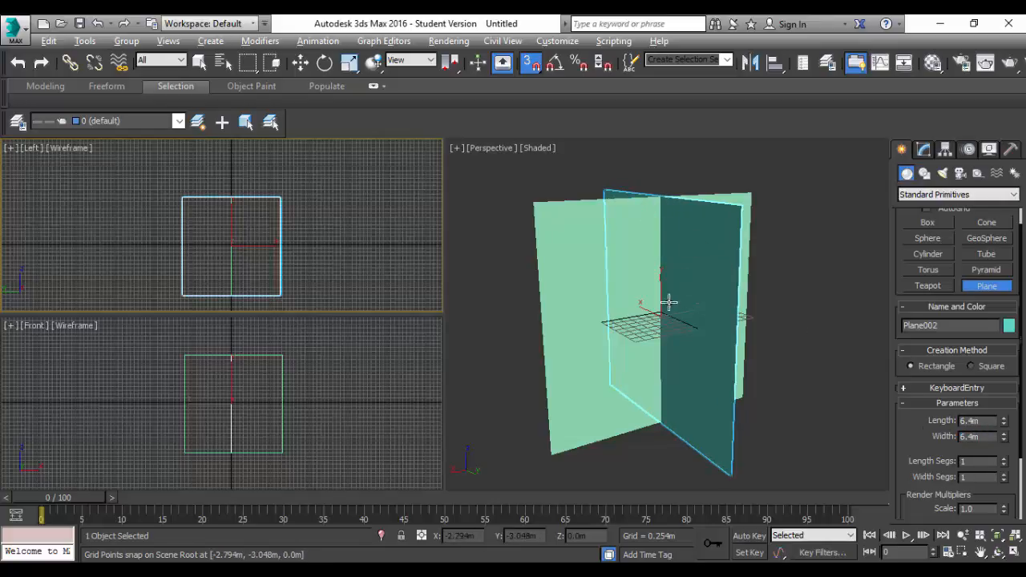
middle_click_drag(669, 297, 602, 362, "alt")
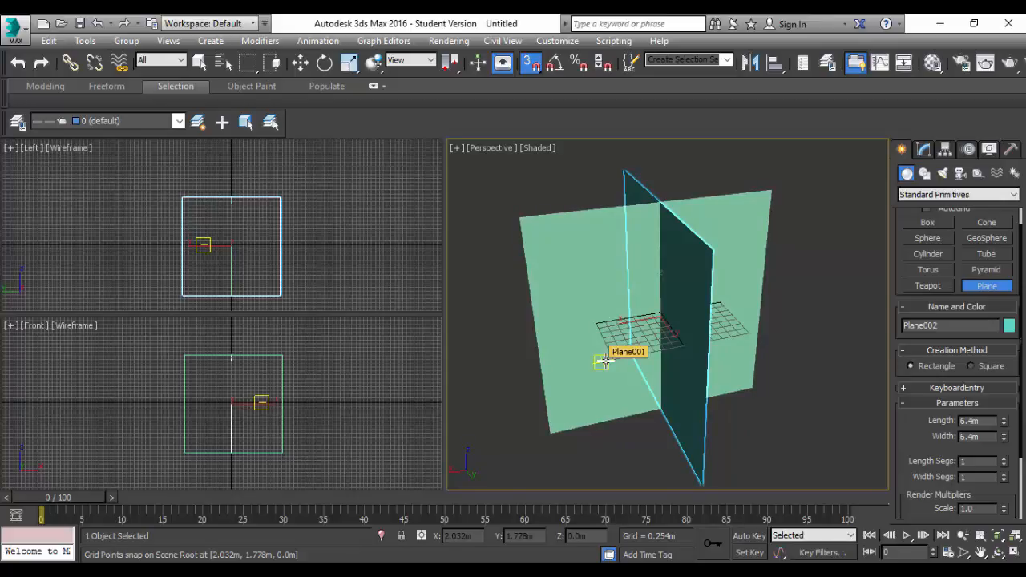
left_click(934, 64)
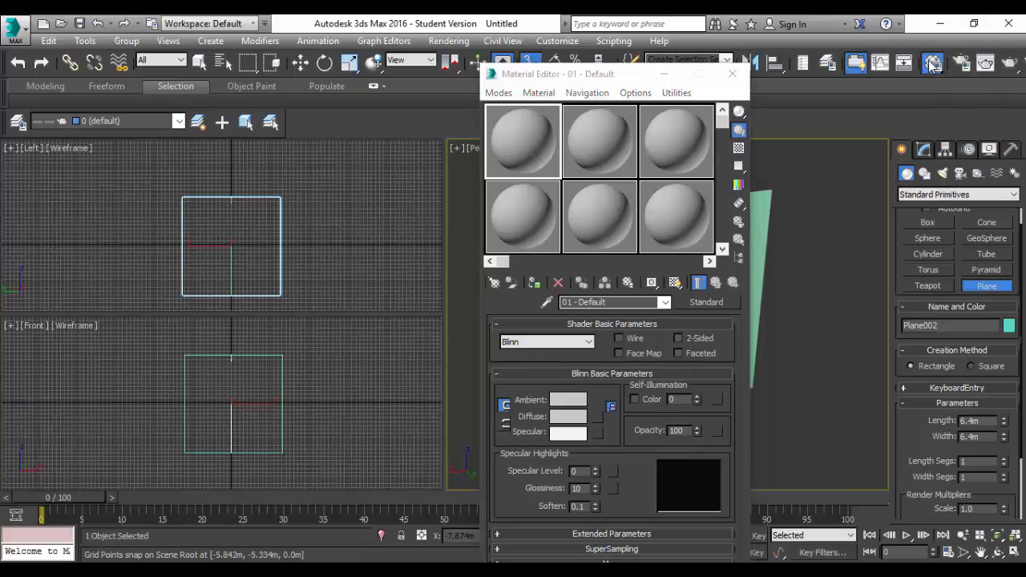
left_click(732, 73)
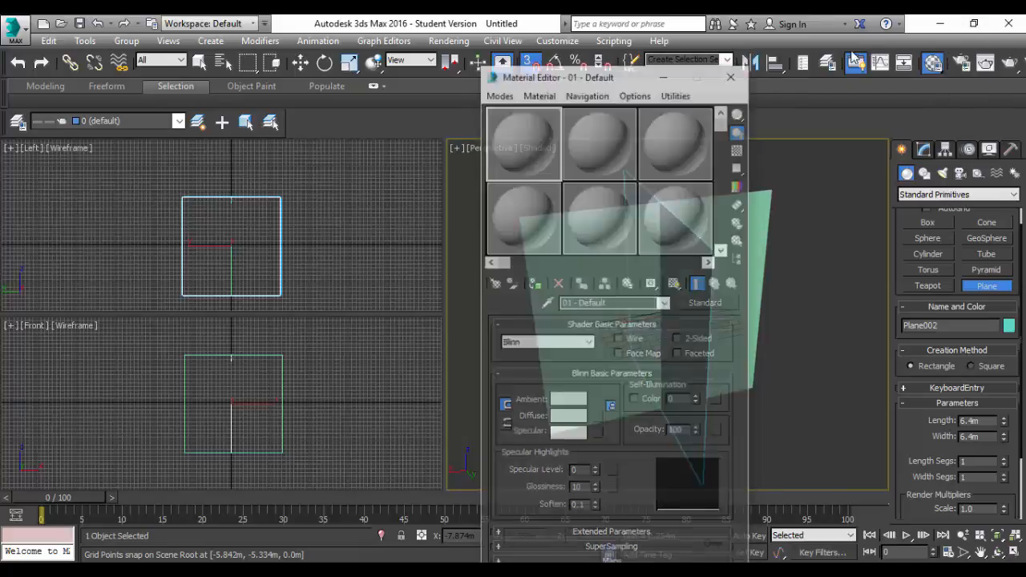
left_click(934, 64)
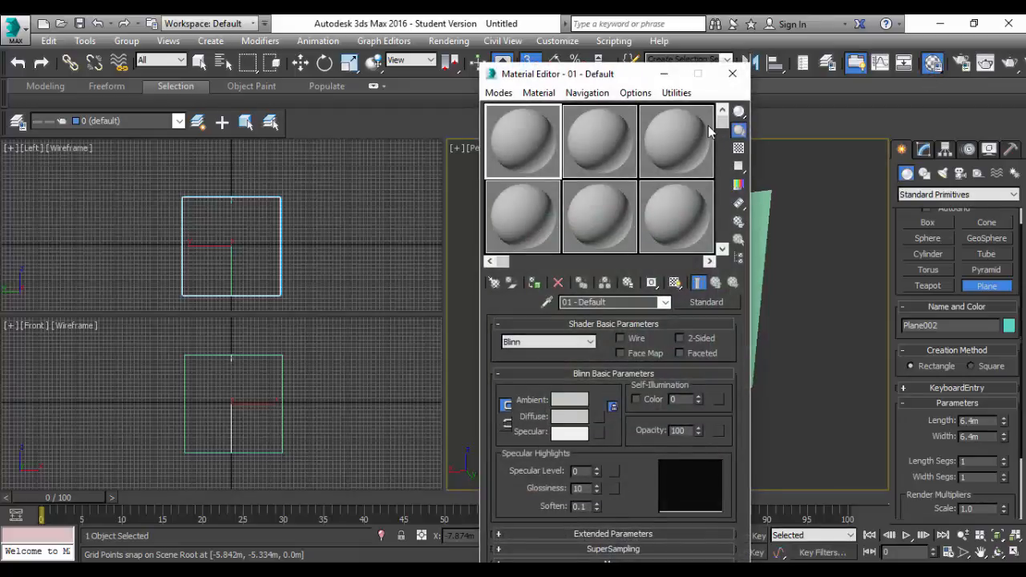
left_click(731, 73)
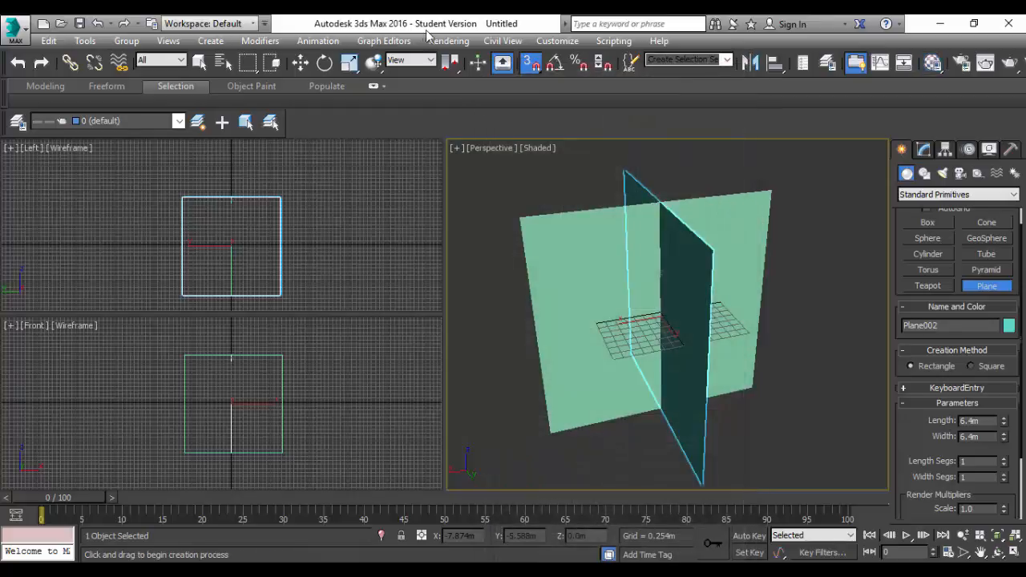
Step: Open the Compact Material Editor and choose a Bitmap map for the first material's diffuse colour
left_click(437, 40)
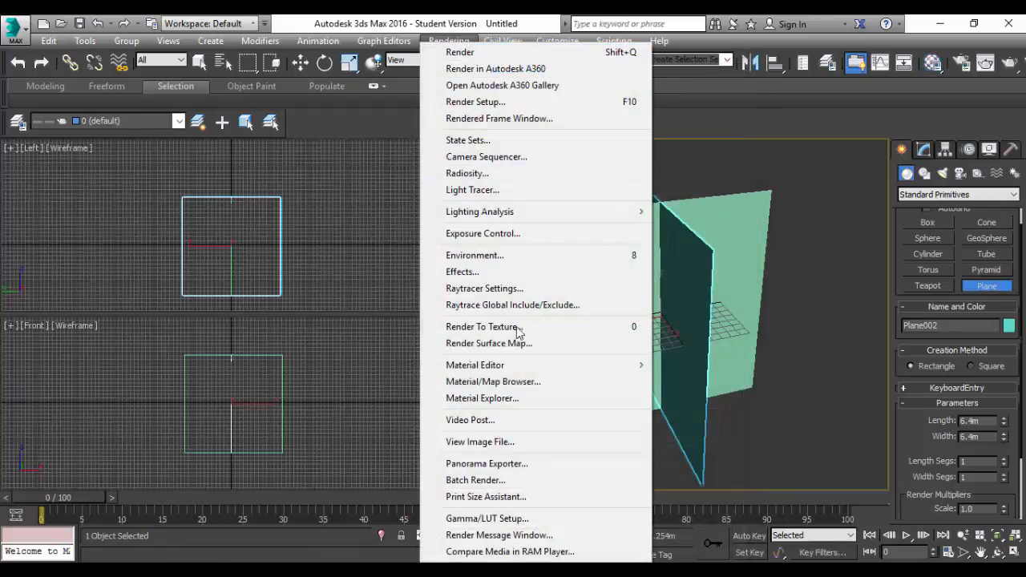
mouse_move(522, 368)
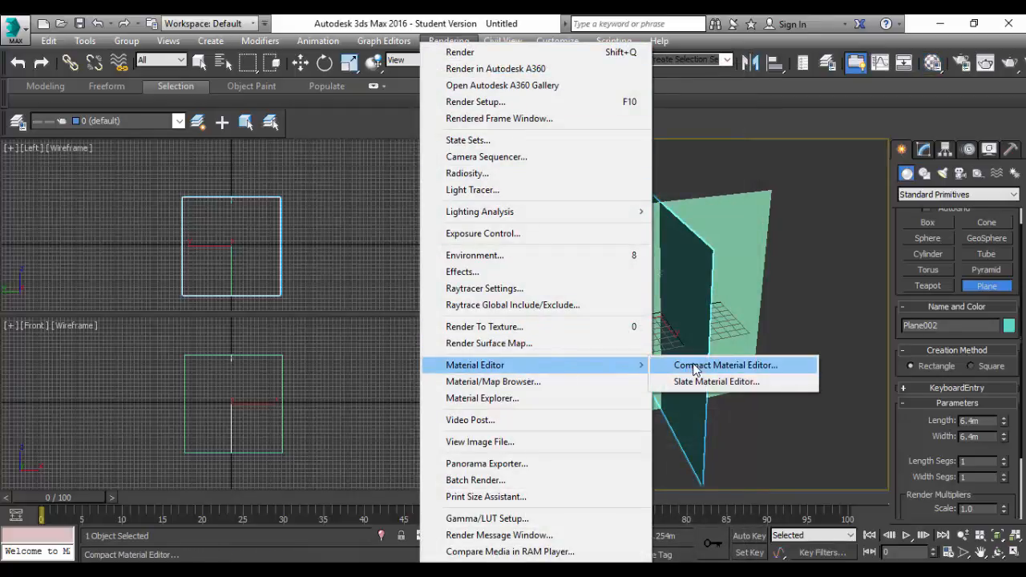
left_click(719, 367)
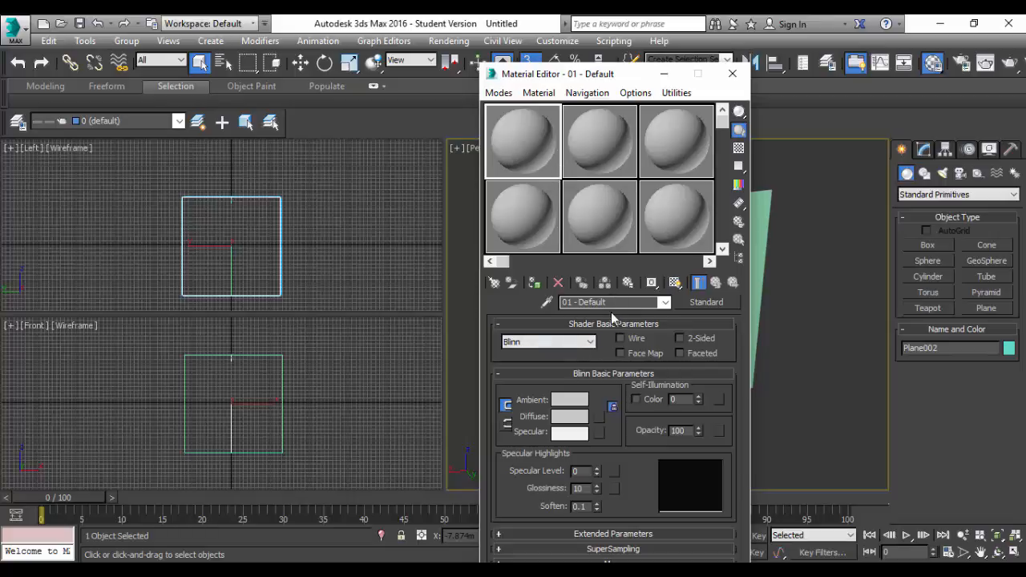
left_click(598, 416)
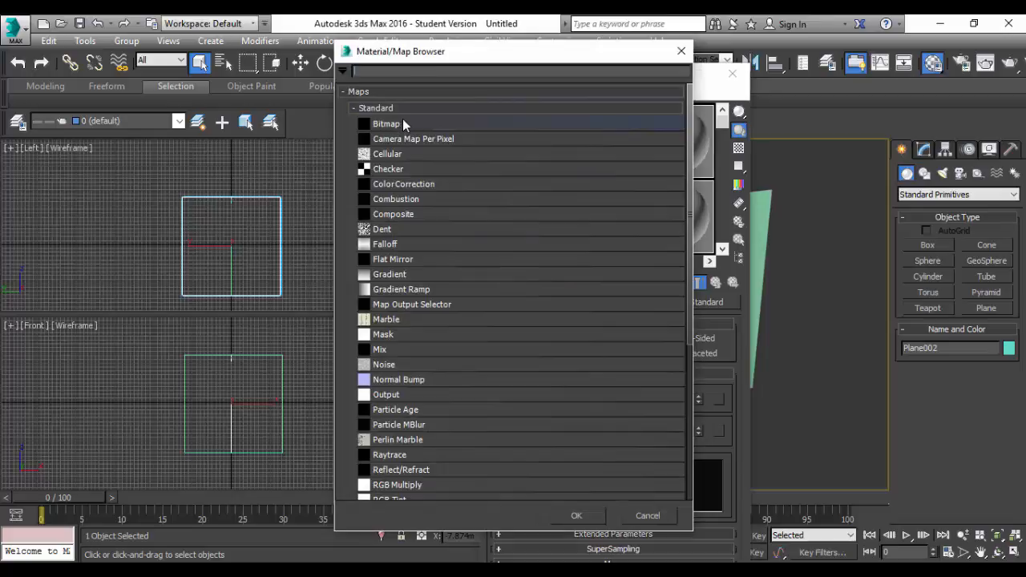
double_click(402, 122)
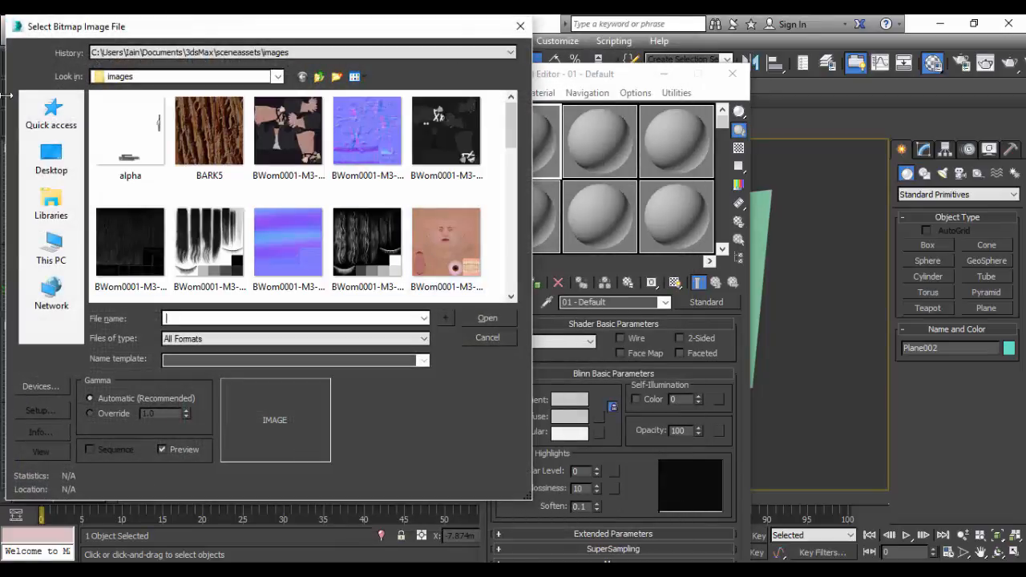
Step: Load the profile1 image from the 3DSMAX-Tutorial folder on the desktop as the diffuse bitmap
left_click(50, 159)
double_click(323, 239)
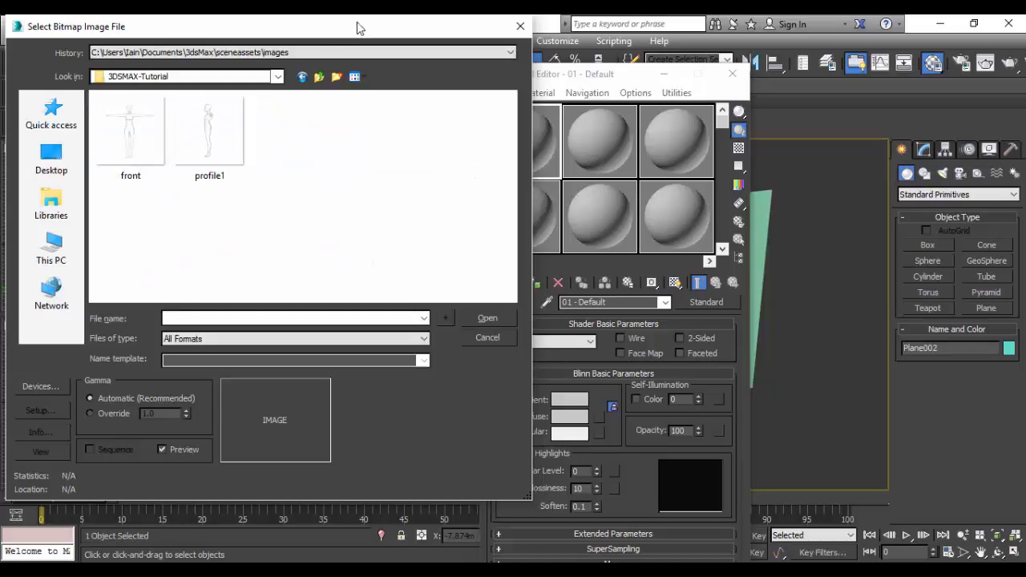
left_click_drag(360, 26, 377, 58)
left_click(227, 169)
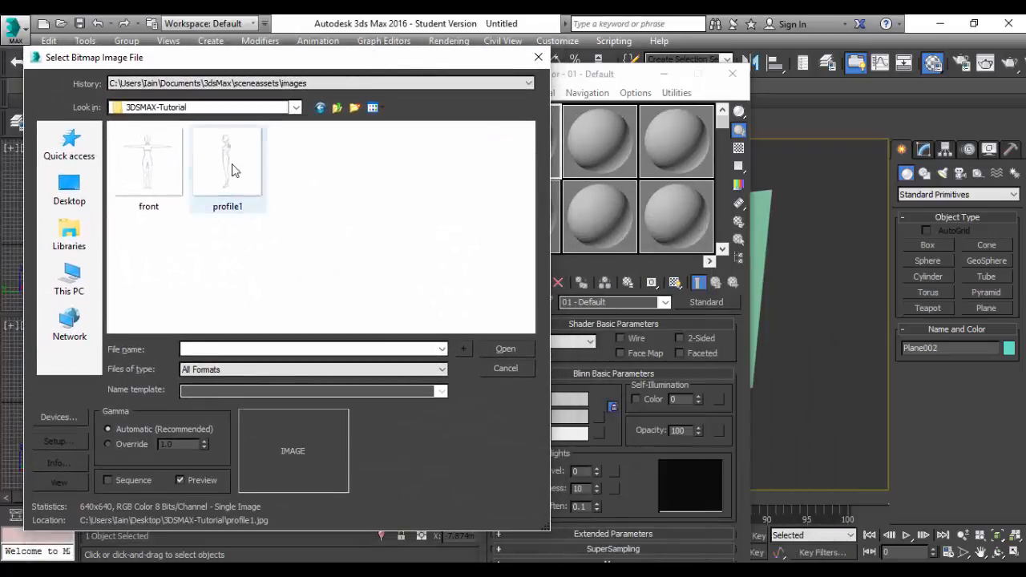
double_click(231, 169)
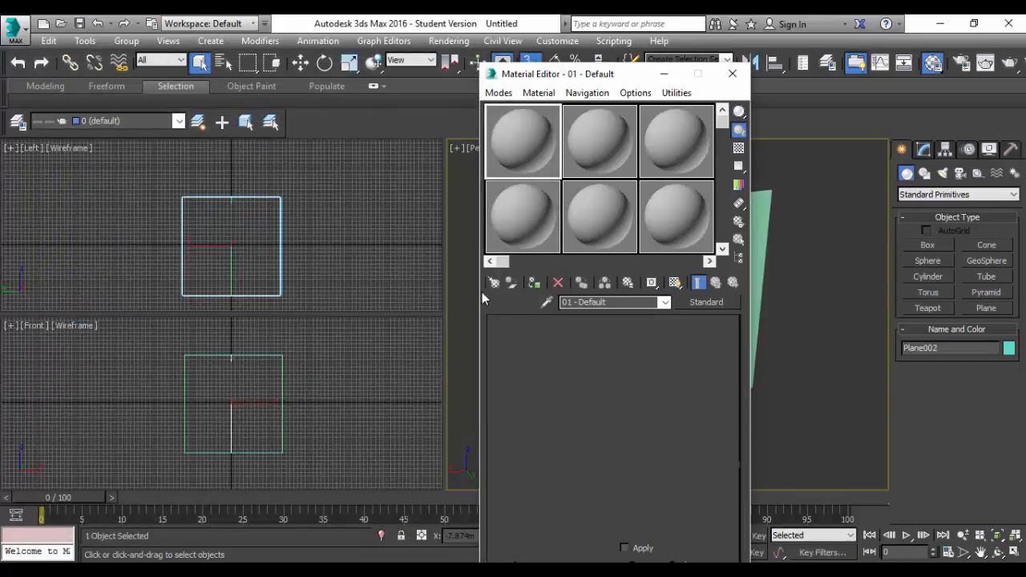
Step: Assign the profile material to the selected plane and turn on its shaded display in the viewport
left_click_drag(636, 79, 882, 74)
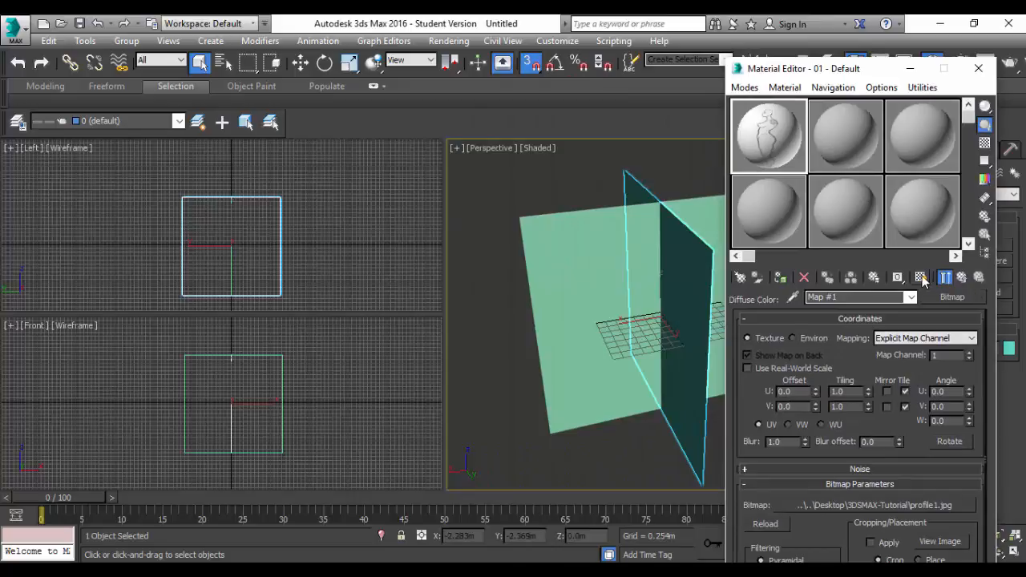
left_click(781, 277)
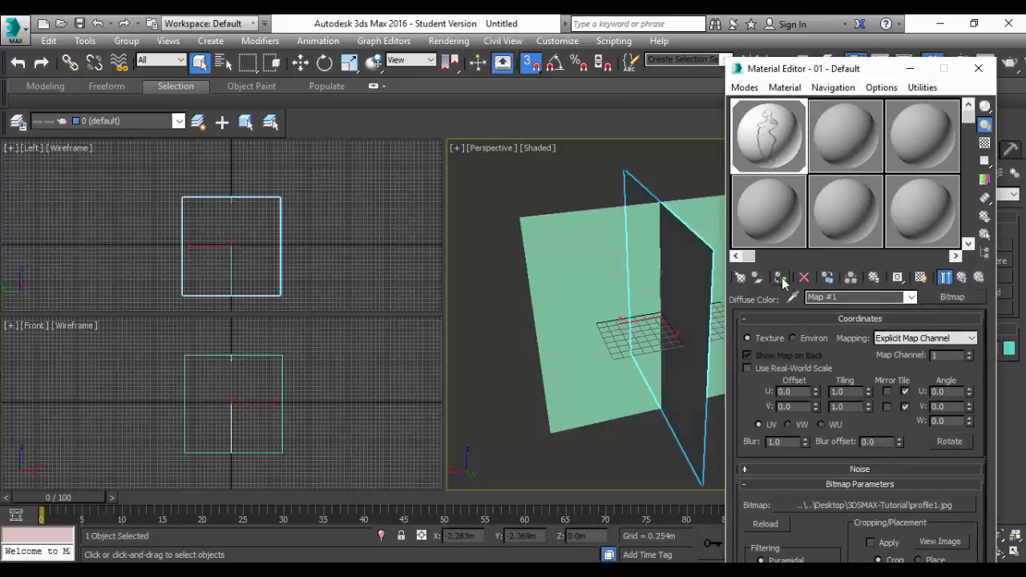
left_click(920, 278)
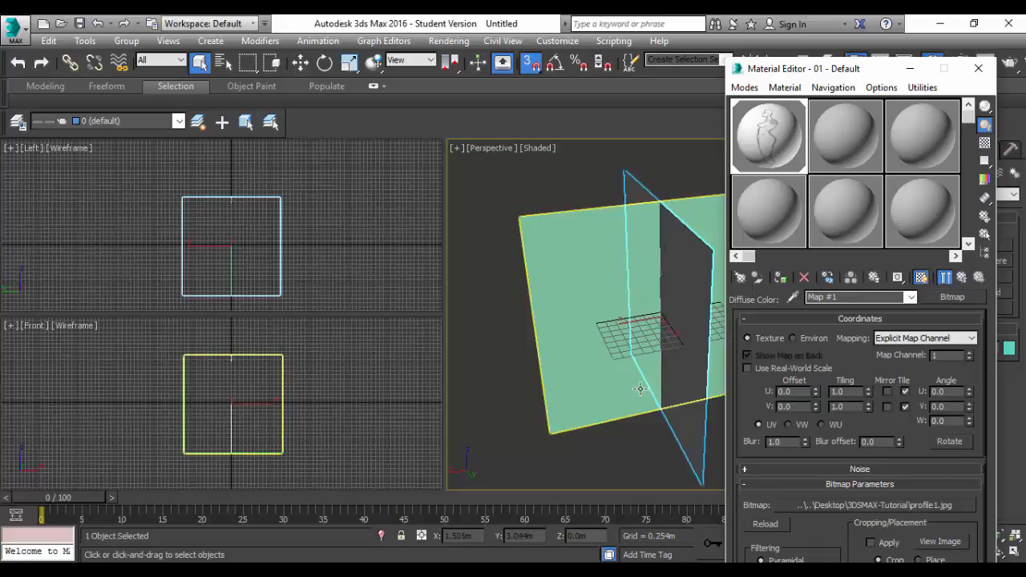
Step: Give the first plane the second material with the front image as its diffuse bitmap, and show it shaded in the viewport
middle_click_drag(612, 384, 597, 369, "alt")
left_click(557, 219)
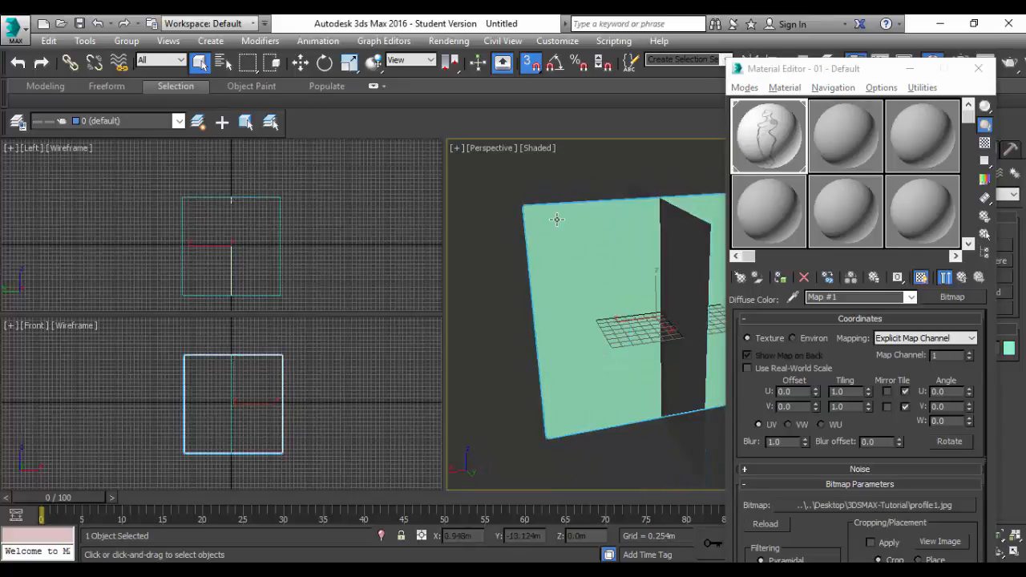
left_click(853, 149)
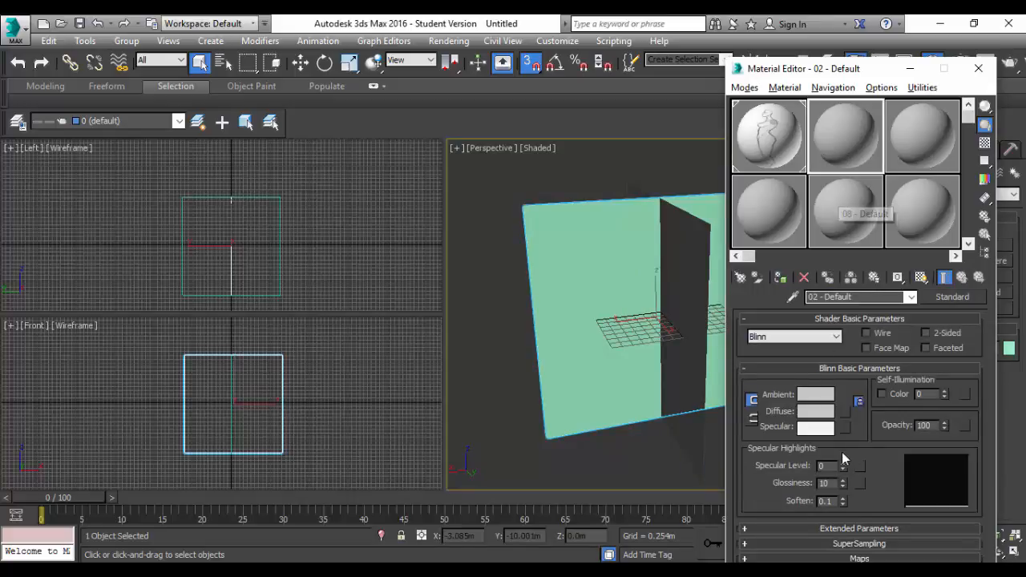
left_click(848, 412)
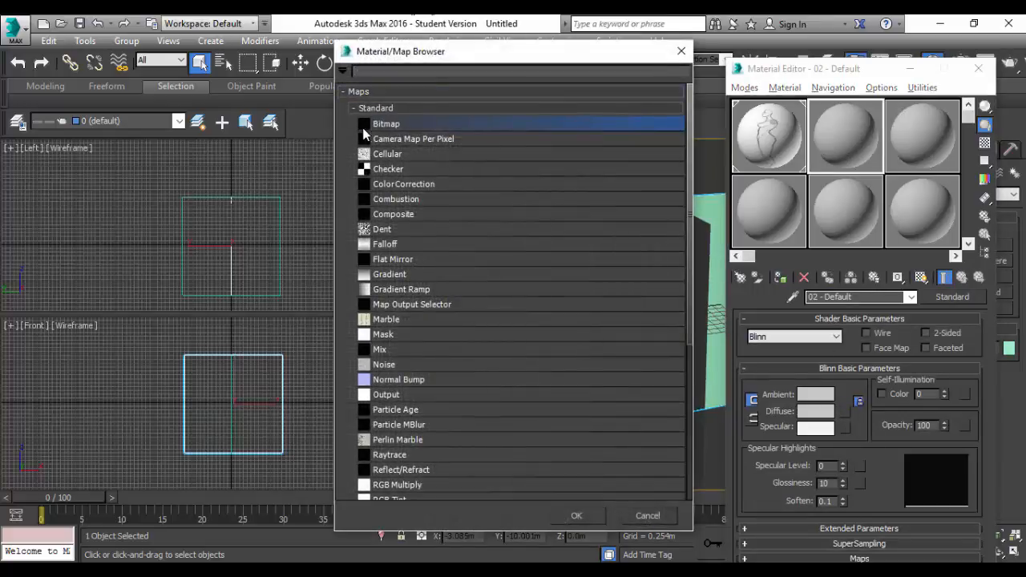
double_click(386, 125)
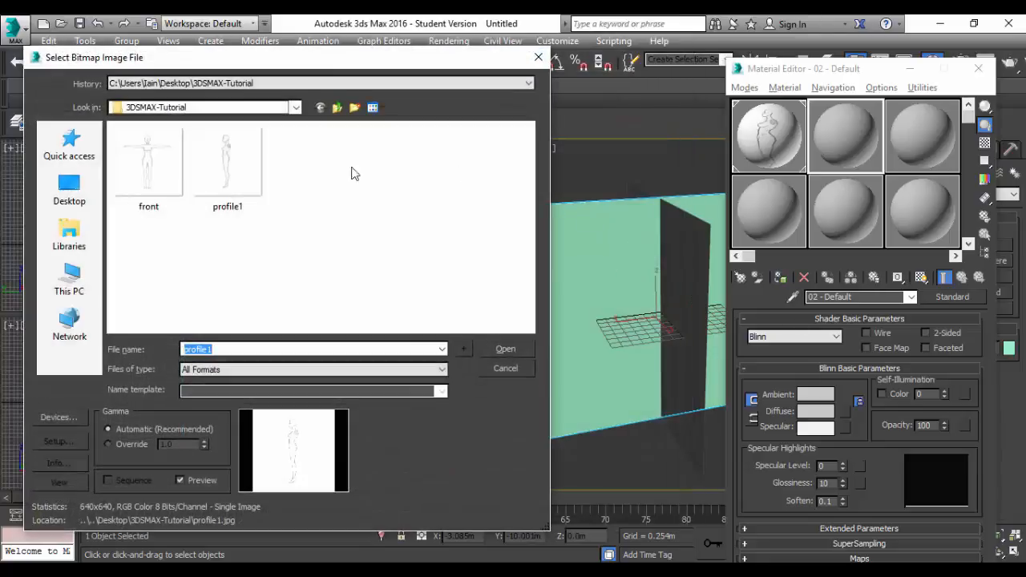
double_click(137, 161)
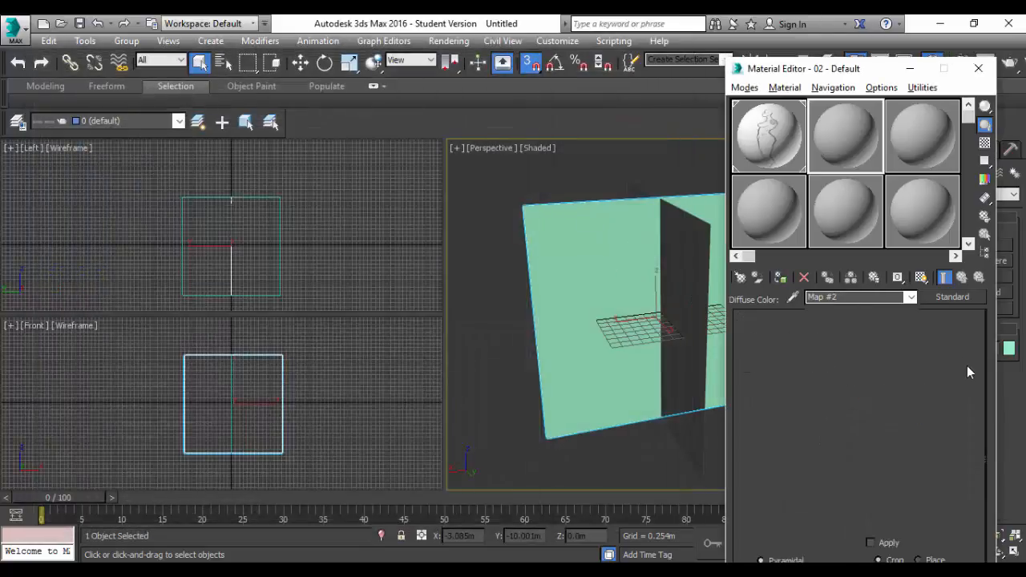
left_click(780, 276)
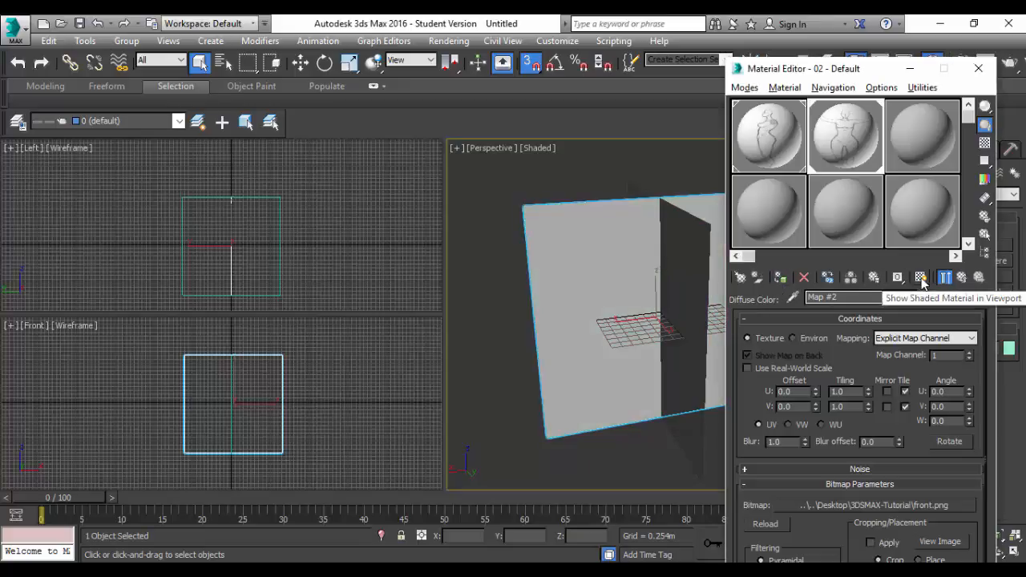
left_click(921, 277)
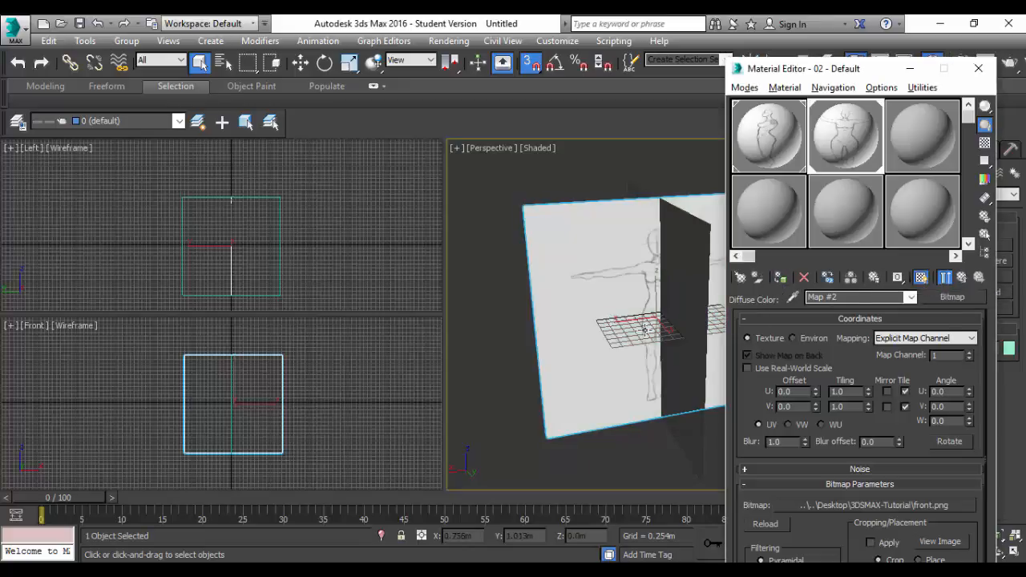
Step: Close the Material Editor and examine the front and profile reference images on both planes from several angles
scroll(647, 330, "down", 3)
scroll(648, 331, "up", 3)
left_click_drag(871, 74, 315, 80)
middle_click_drag(617, 354, 553, 333, "alt")
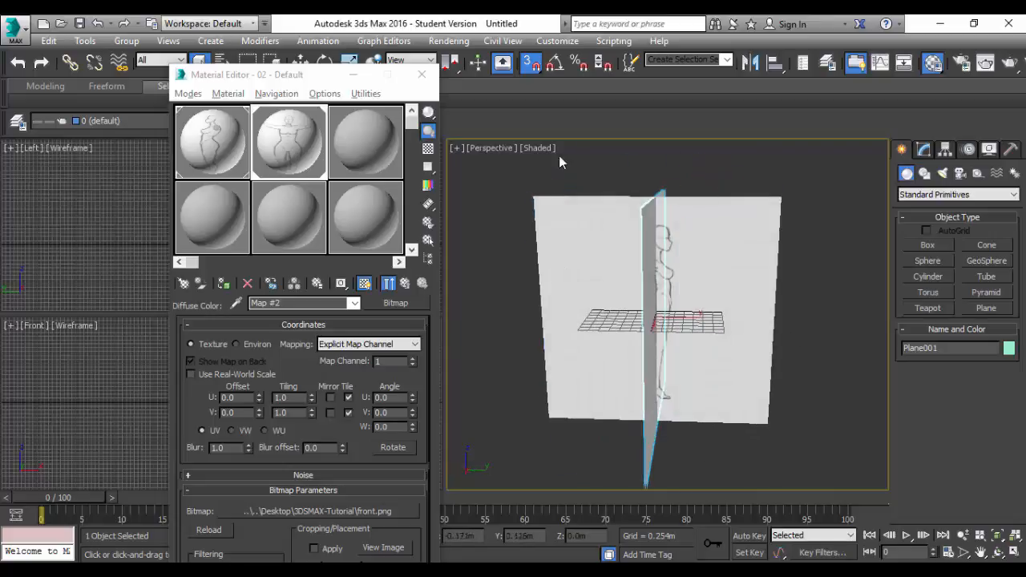
left_click(429, 80)
scroll(675, 307, "up", 5)
scroll(676, 307, "down", 5)
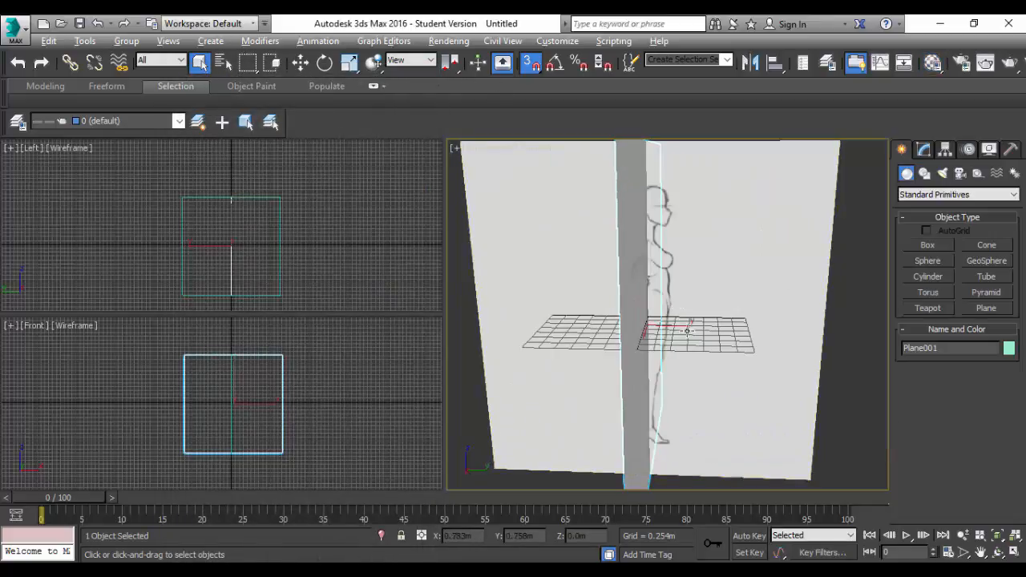
middle_click_drag(676, 307, 601, 338, "alt")
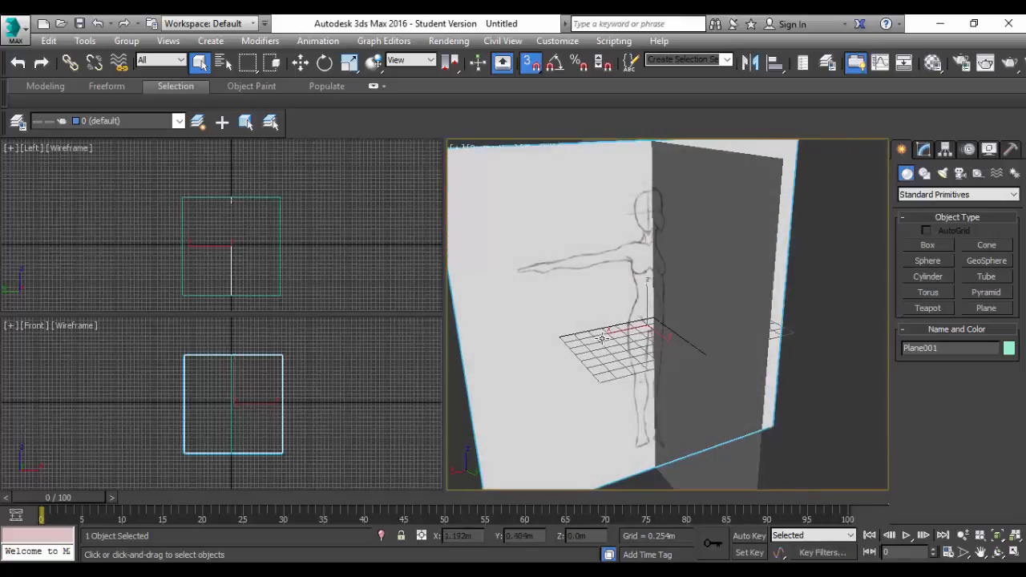
scroll(636, 329, "down", 5)
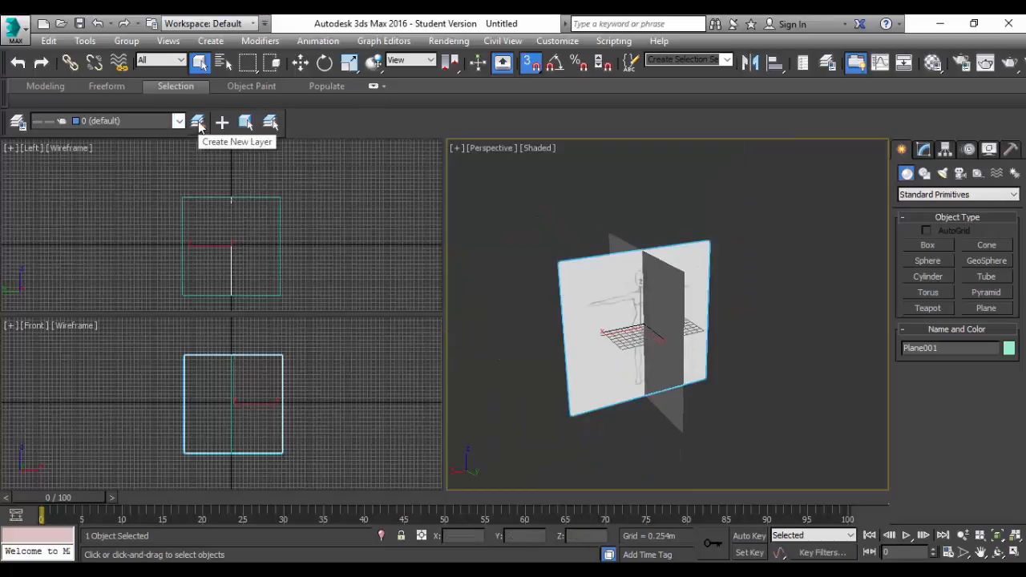
Step: Open the Layer Explorer and place its window clear of the layer tools and the two wireframe views
left_click(18, 123)
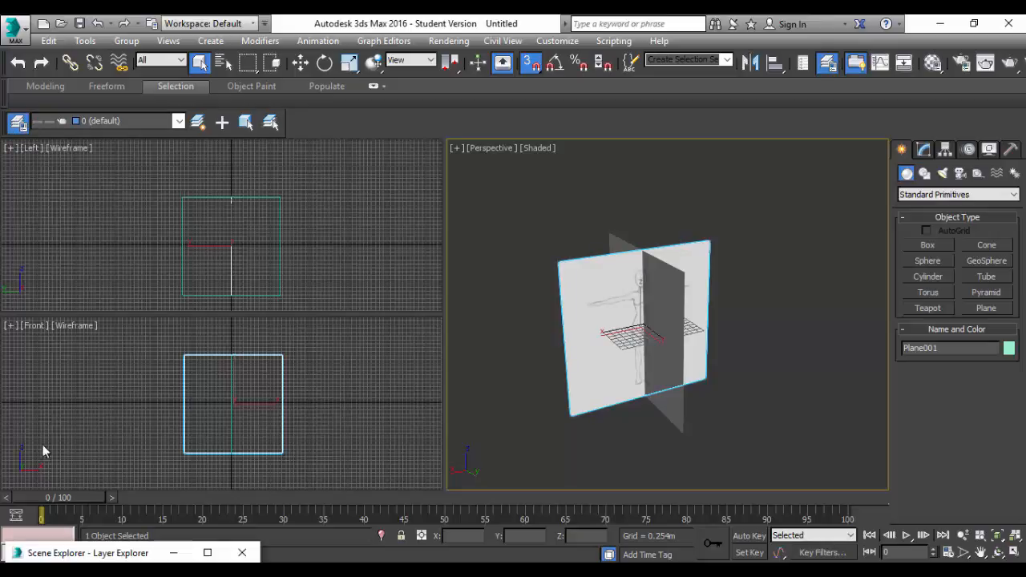
left_click_drag(149, 554, 183, 124)
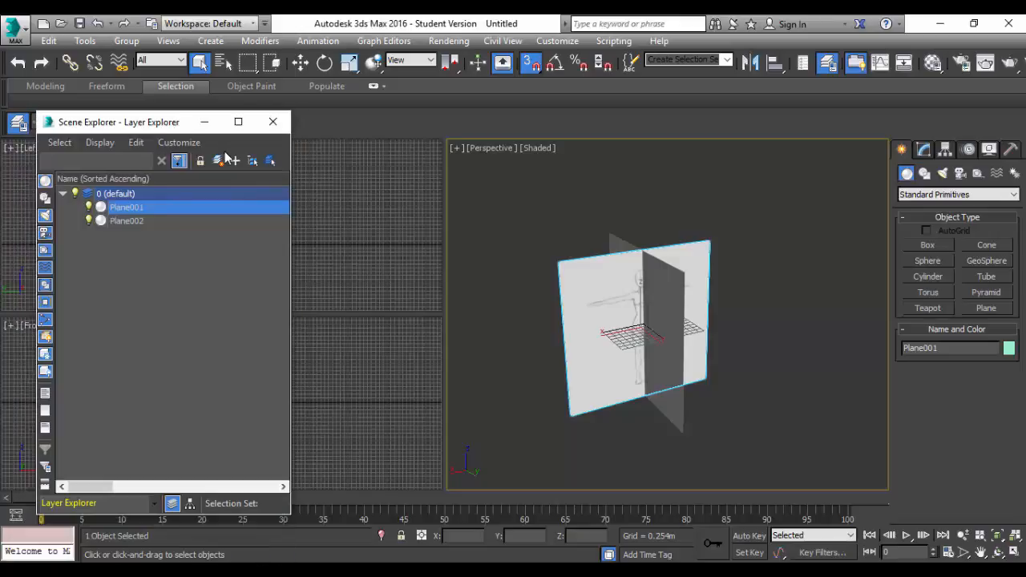
left_click(134, 208)
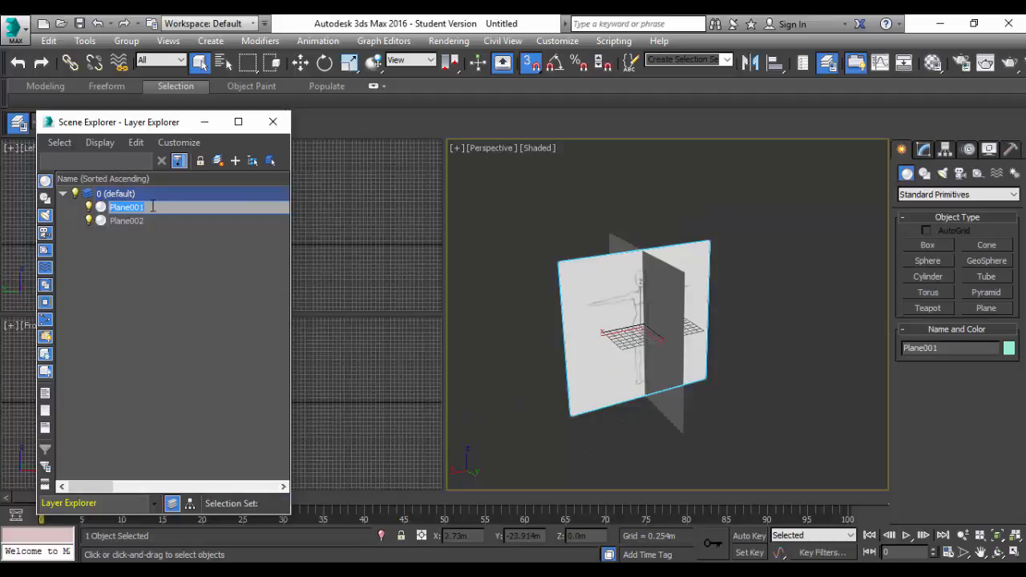
left_click_drag(153, 120, 460, 94)
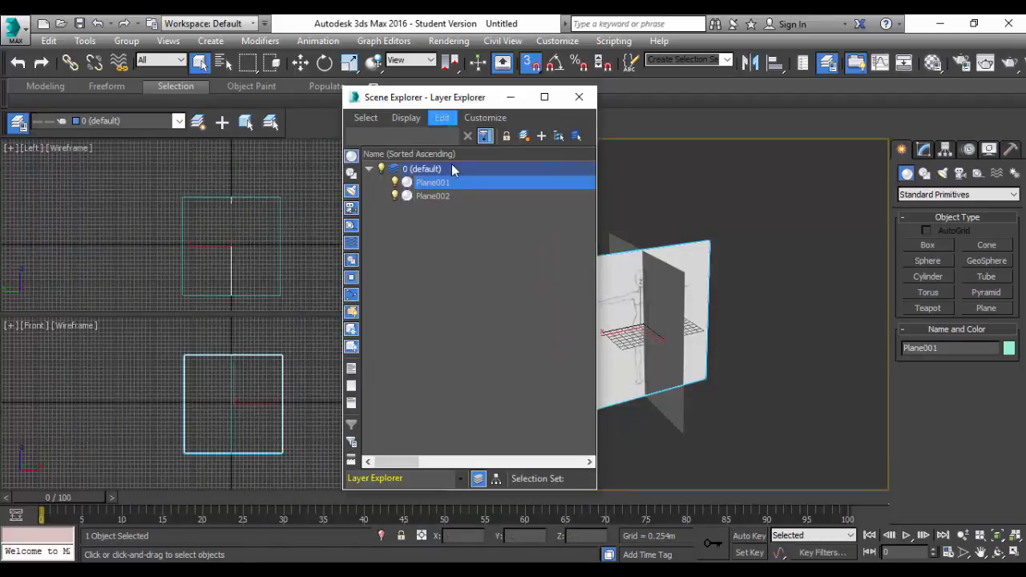
Step: Rename Plane001 as FrontRefference in the Layer Explorer
right_click(447, 186)
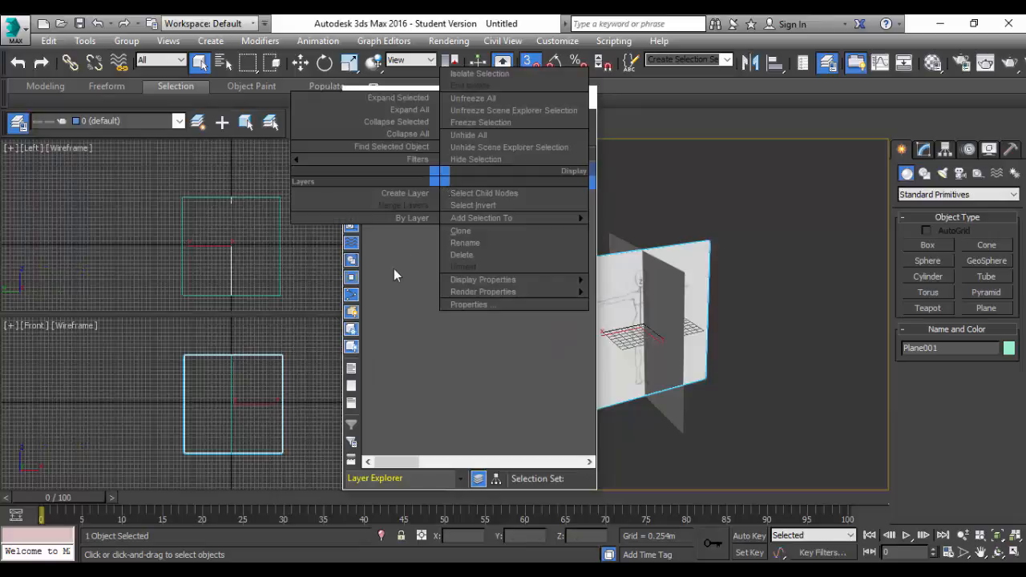
left_click(463, 242)
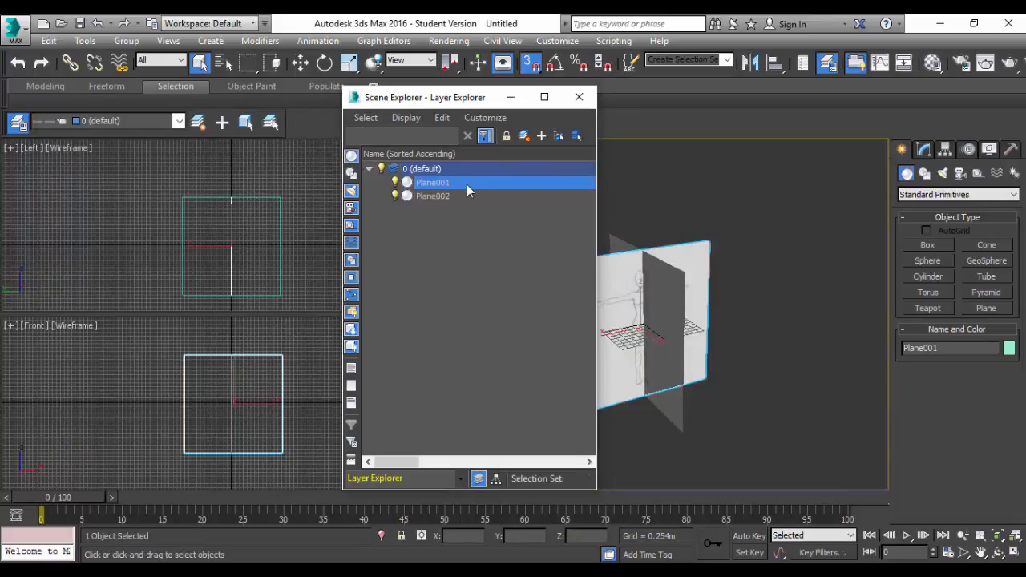
right_click(454, 186)
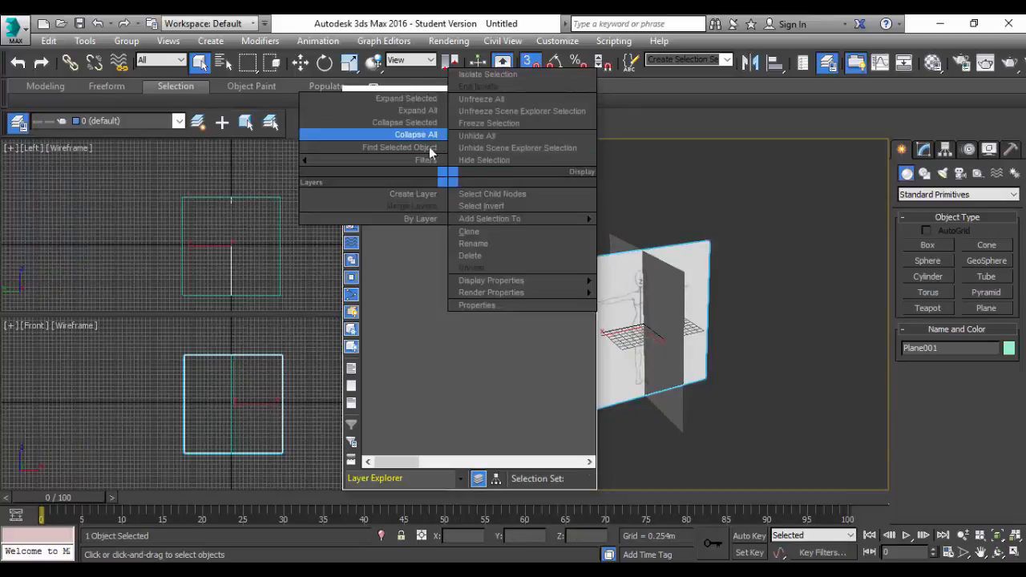
left_click(424, 289)
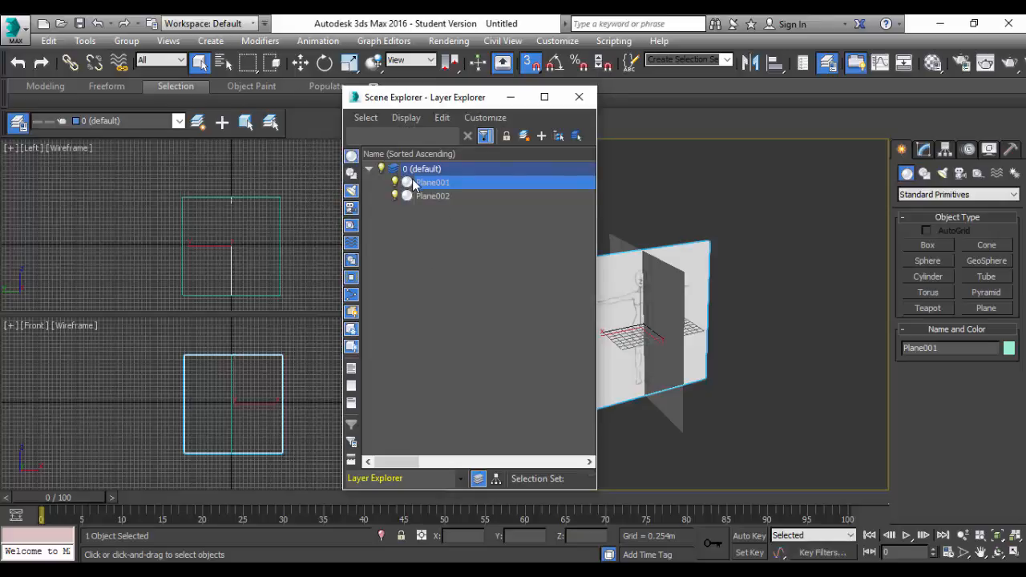
right_click(414, 184)
left_click(476, 240)
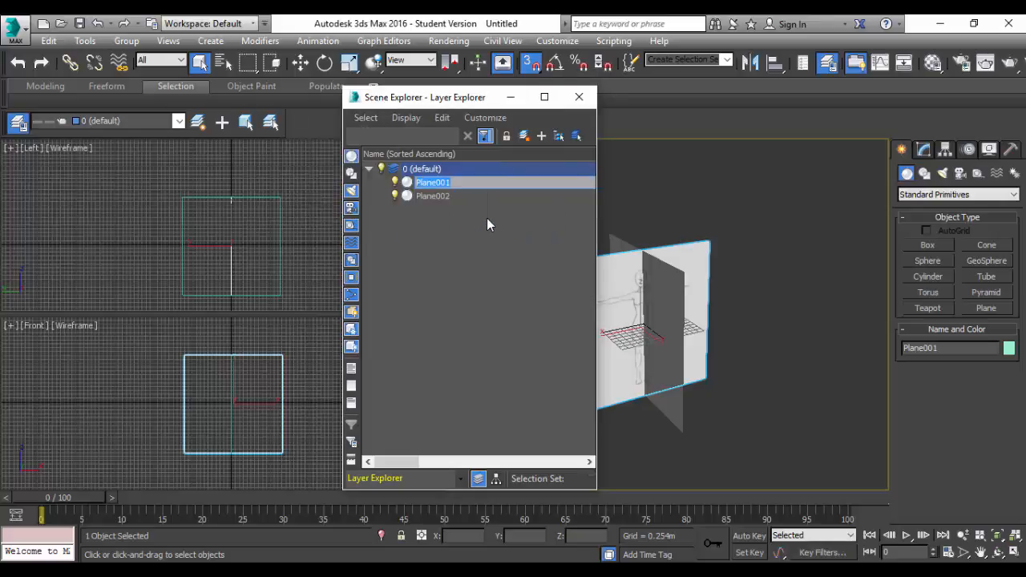
key("BackSpace")
type("FrontRe")
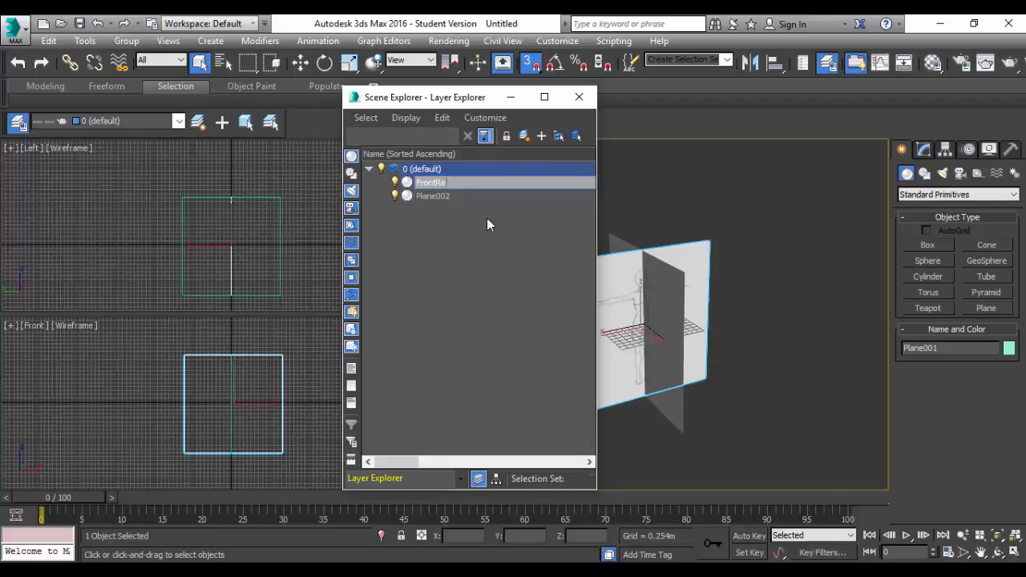
type("fferecce")
key("Return")
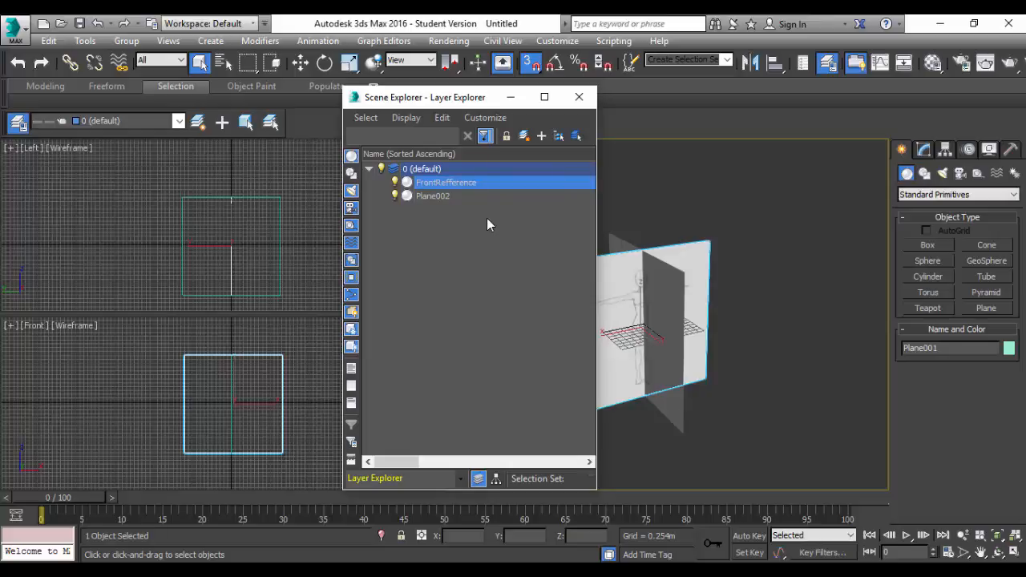
Step: Rename Plane002 as LeftRefference and close the Layer Explorer
left_click(449, 196)
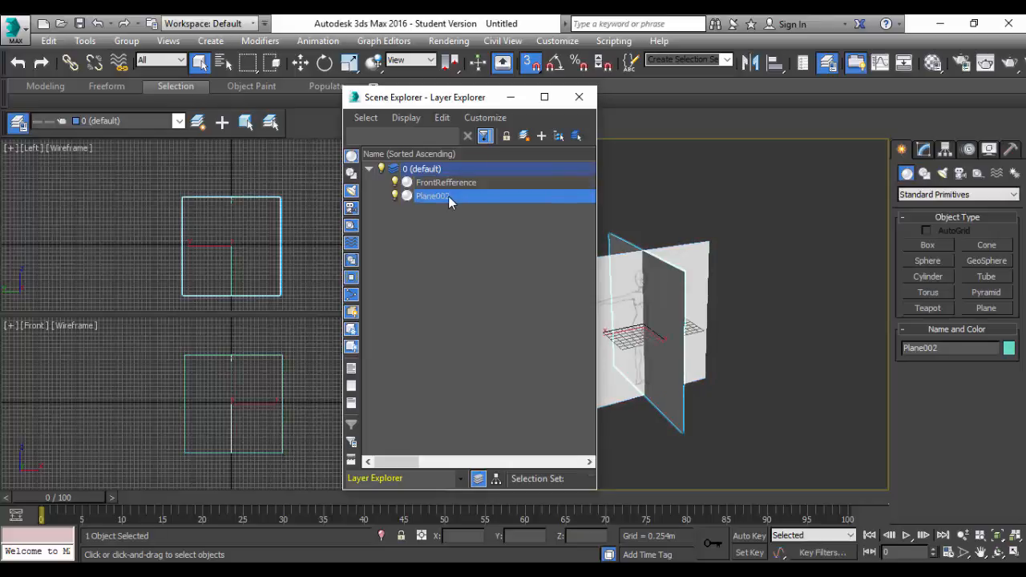
right_click(445, 197)
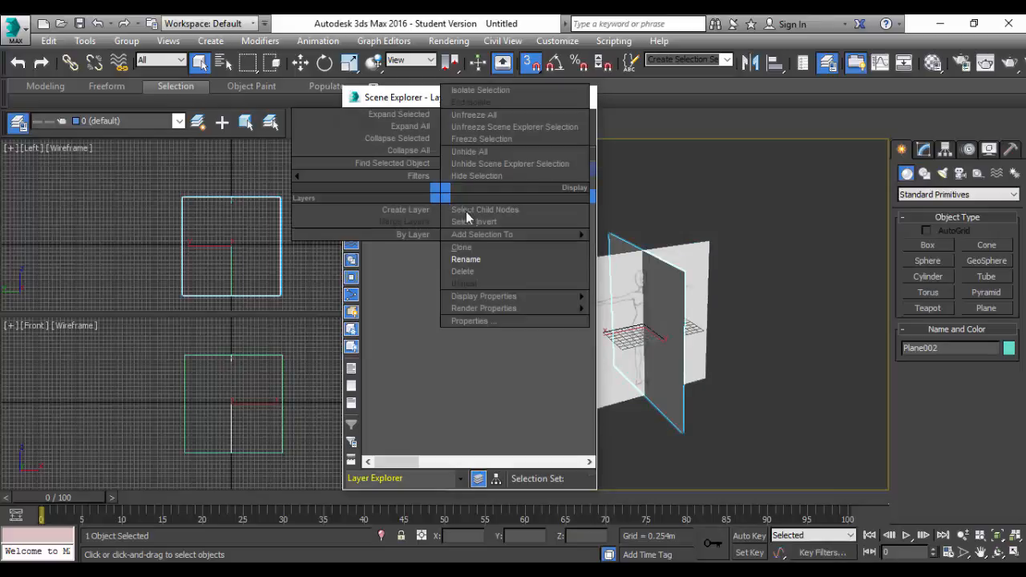
left_click(476, 258)
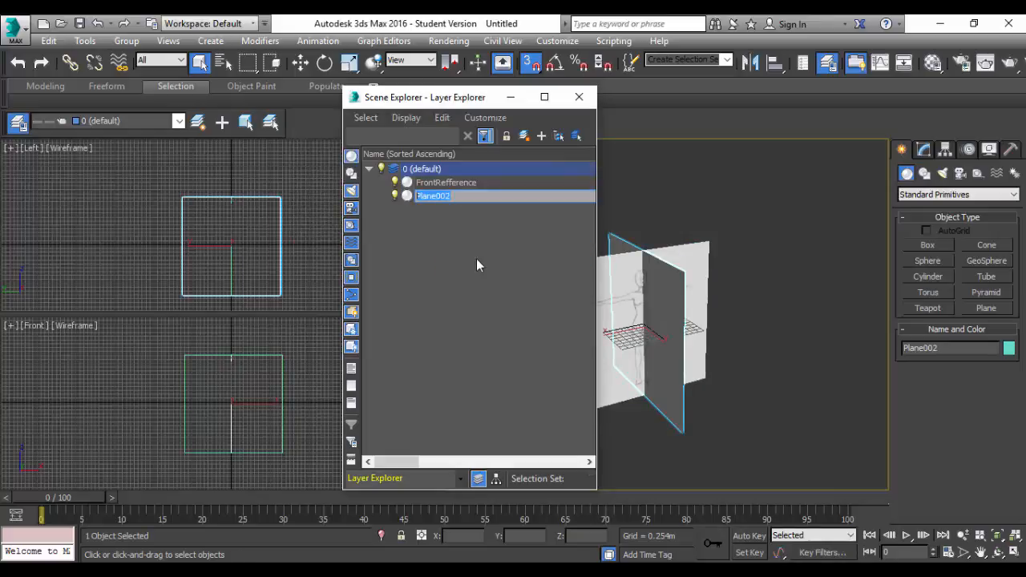
type("LeftRefference")
key("Return")
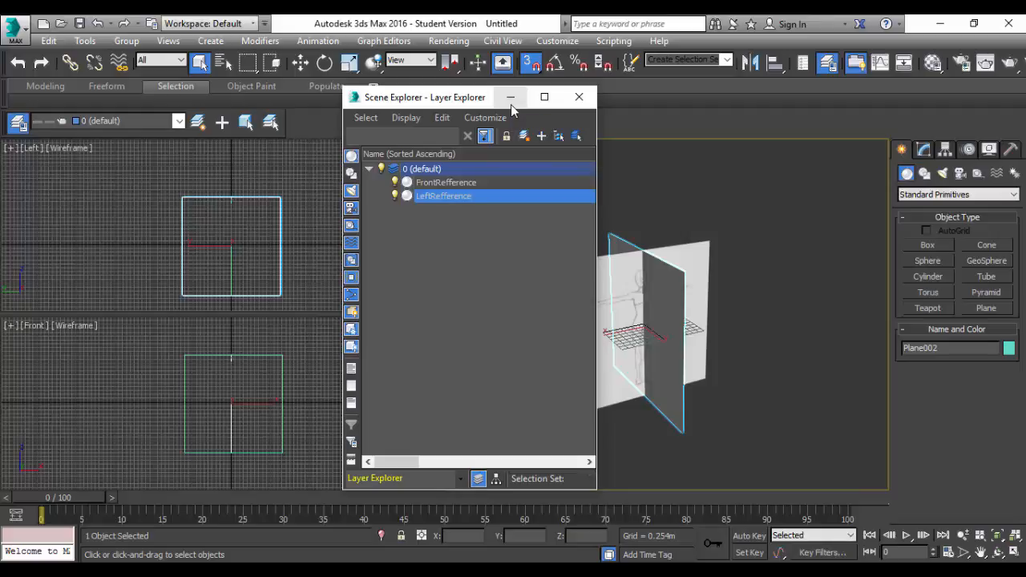
left_click(581, 97)
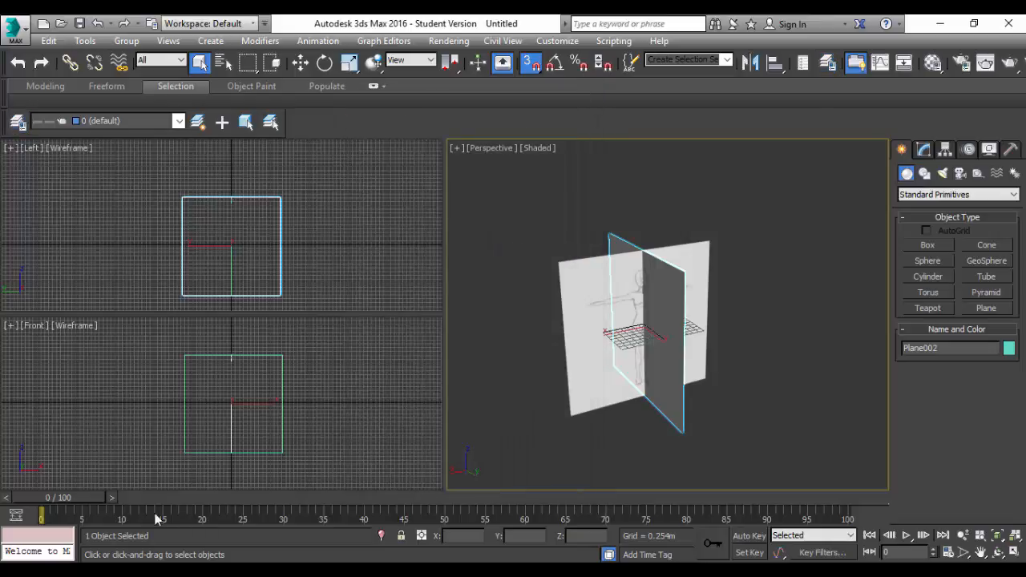
left_click(19, 123)
left_click(578, 97)
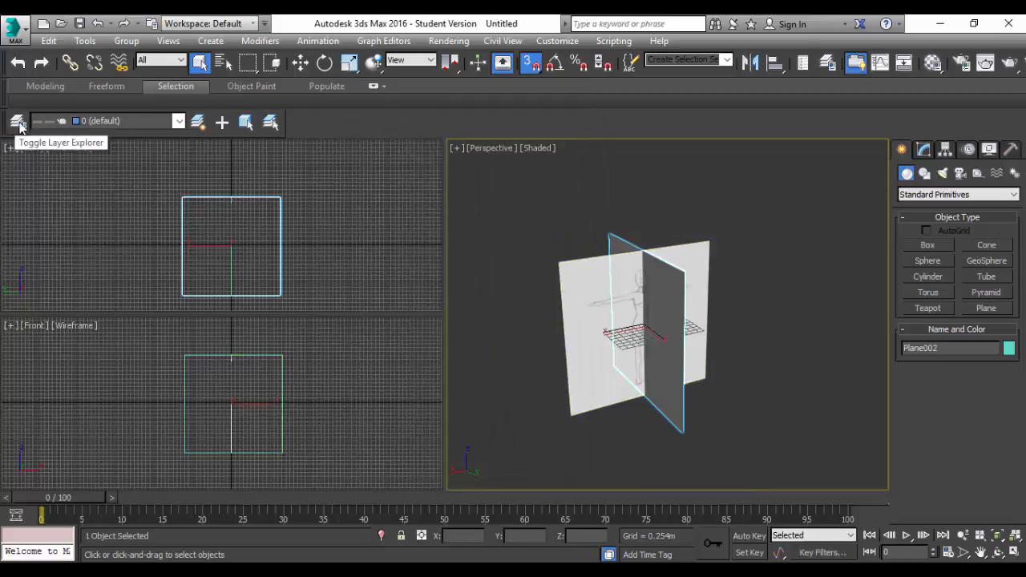
Step: Select the front reference plane in the perspective view and activate the Move tool
scroll(639, 319, "up", 5)
scroll(638, 318, "down", 2)
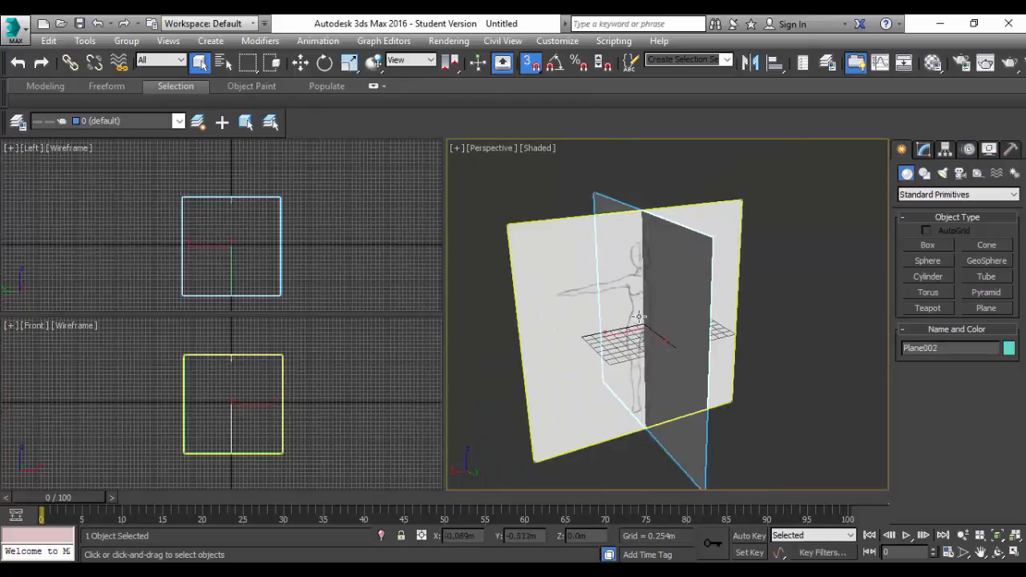
scroll(618, 283, "down", 3)
left_click(618, 283)
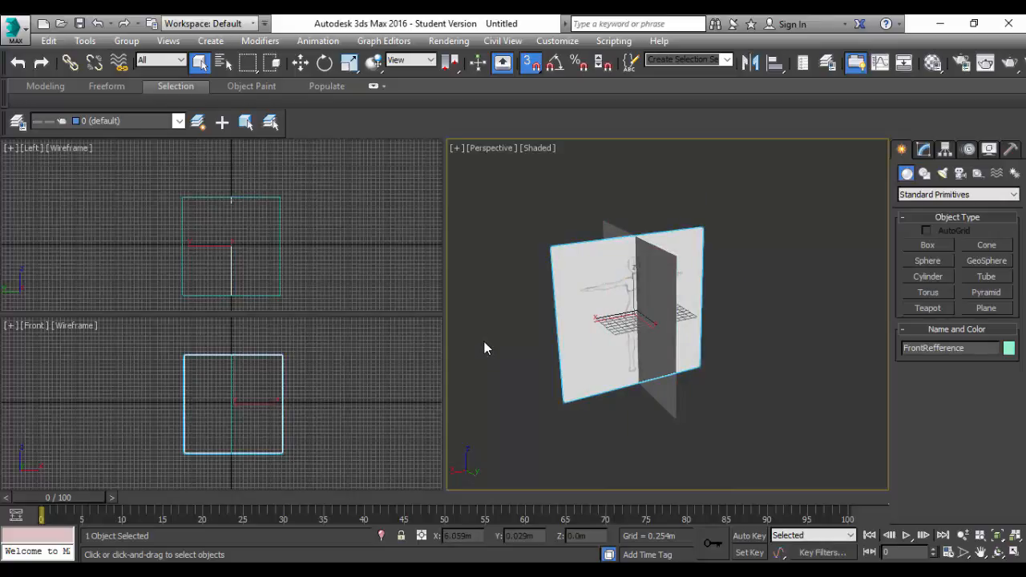
key("w")
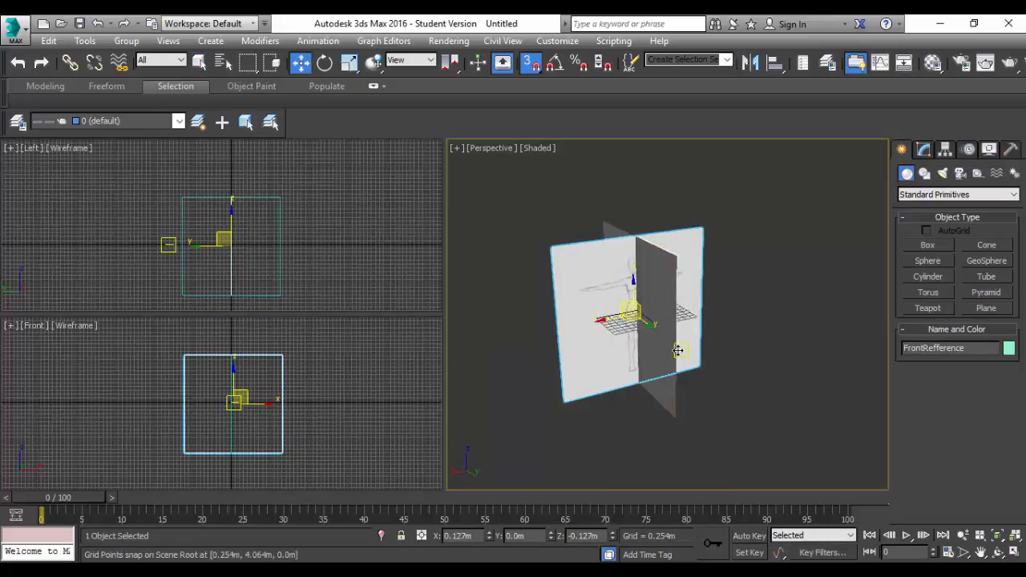
Step: Try to move the front reference plane backward along the Y axis, and undo the move
scroll(636, 326, "up", 2)
scroll(636, 327, "up", 3)
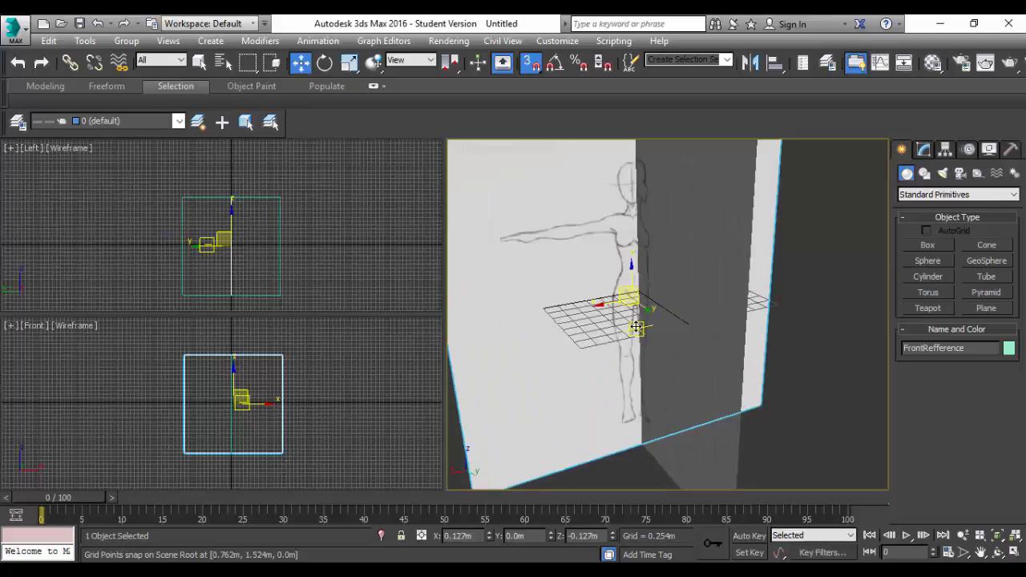
scroll(636, 326, "down", 5)
left_click(670, 324)
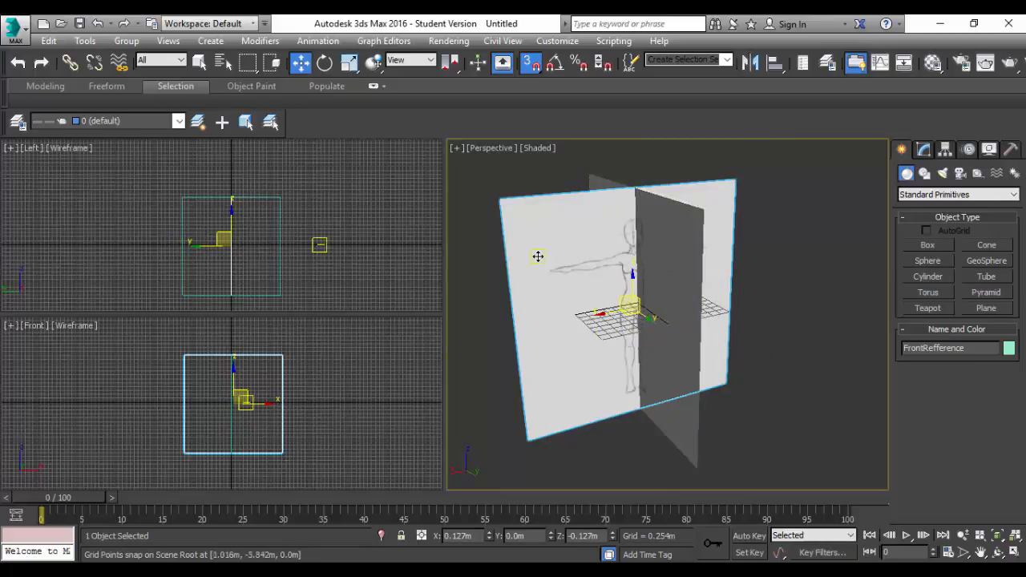
left_click(647, 329)
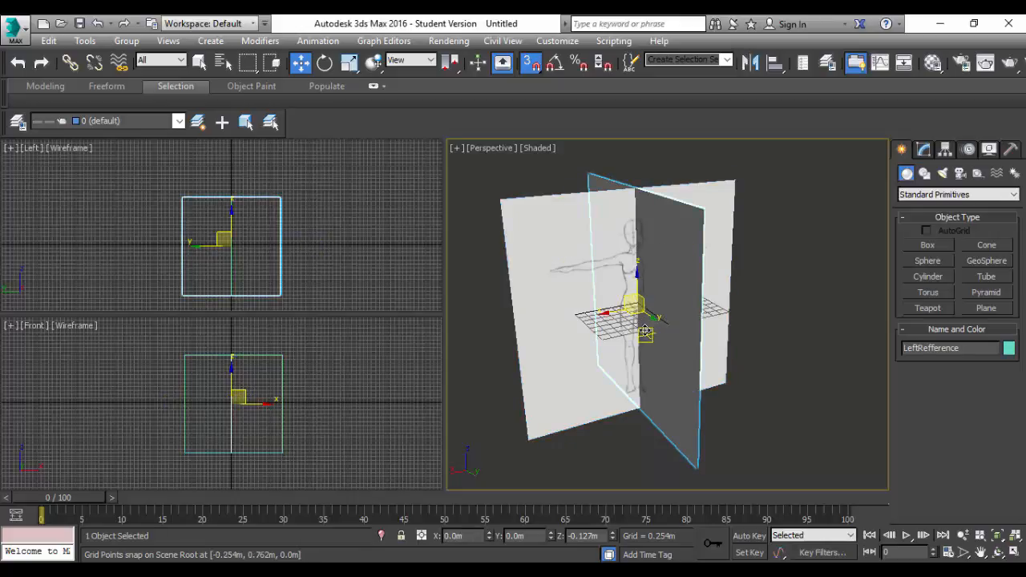
left_click(560, 251)
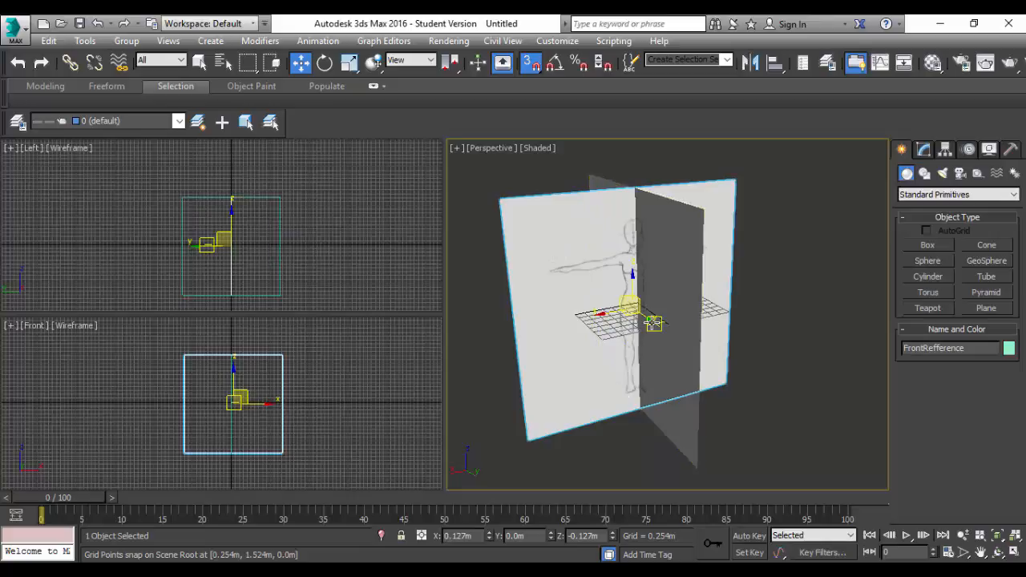
left_click_drag(648, 319, 529, 232)
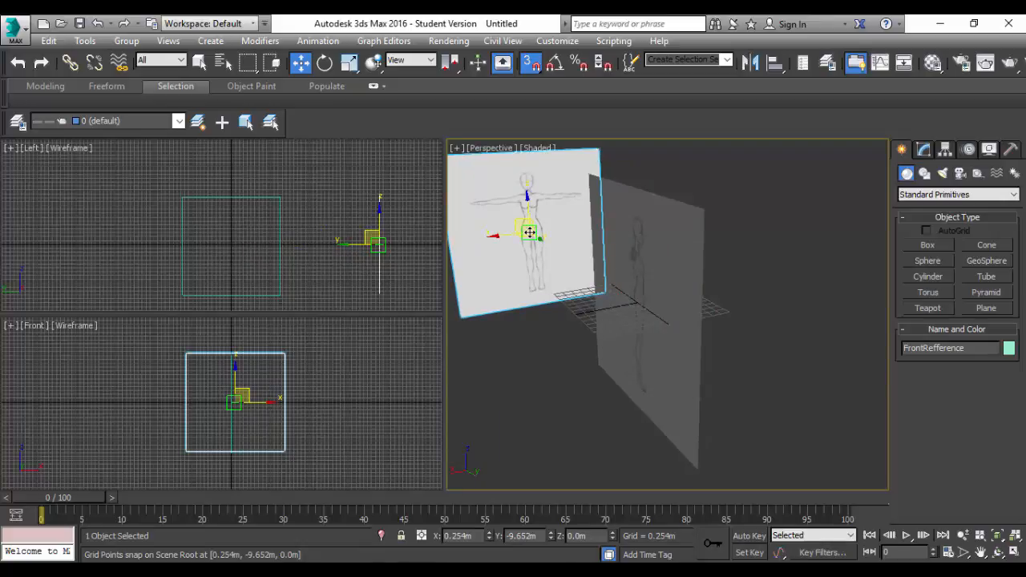
key("ctrl+z")
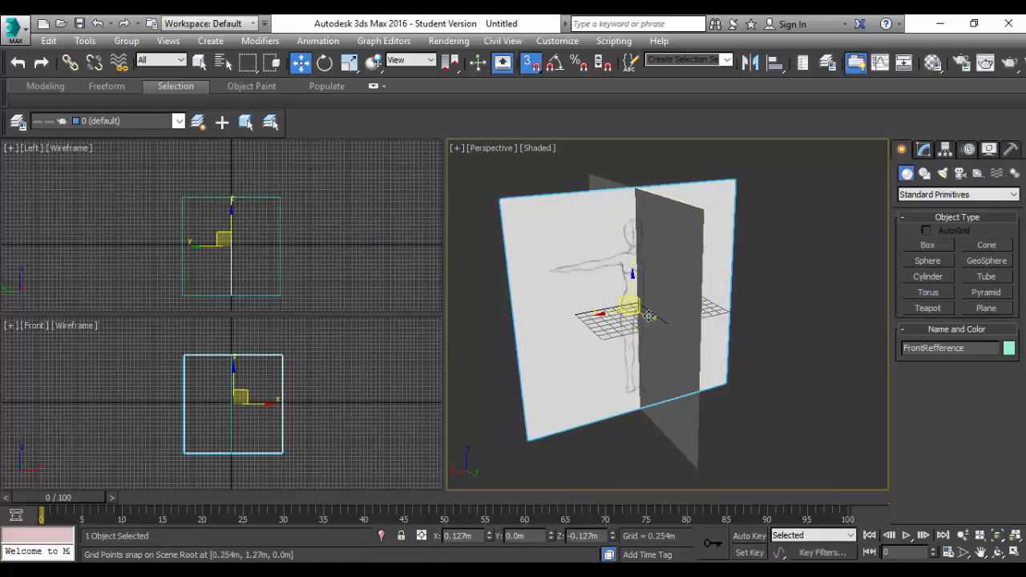
Step: Set the front reference plane's Y position to -20 m
scroll(658, 322, "up", 6)
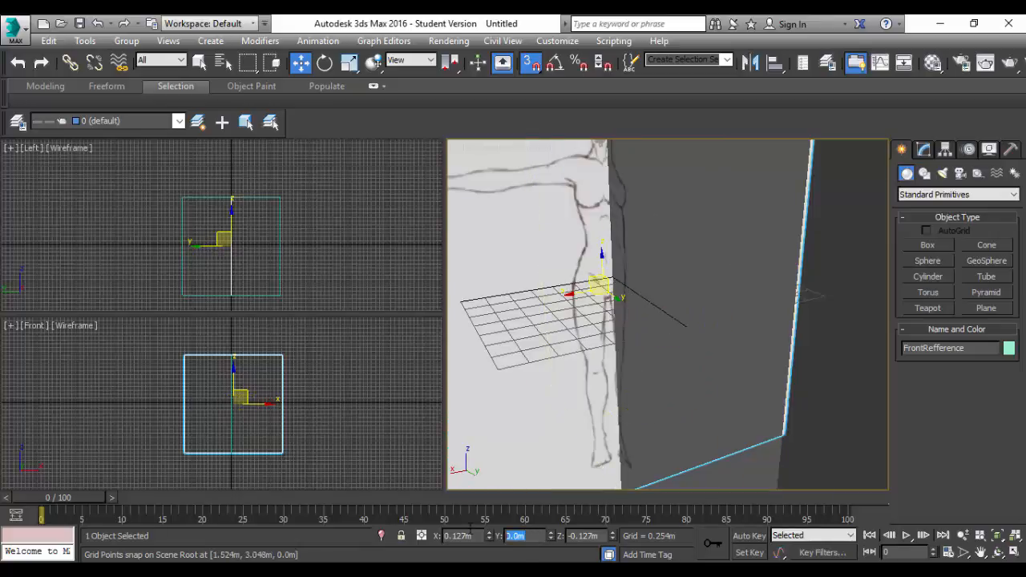
scroll(592, 337, "down", 6)
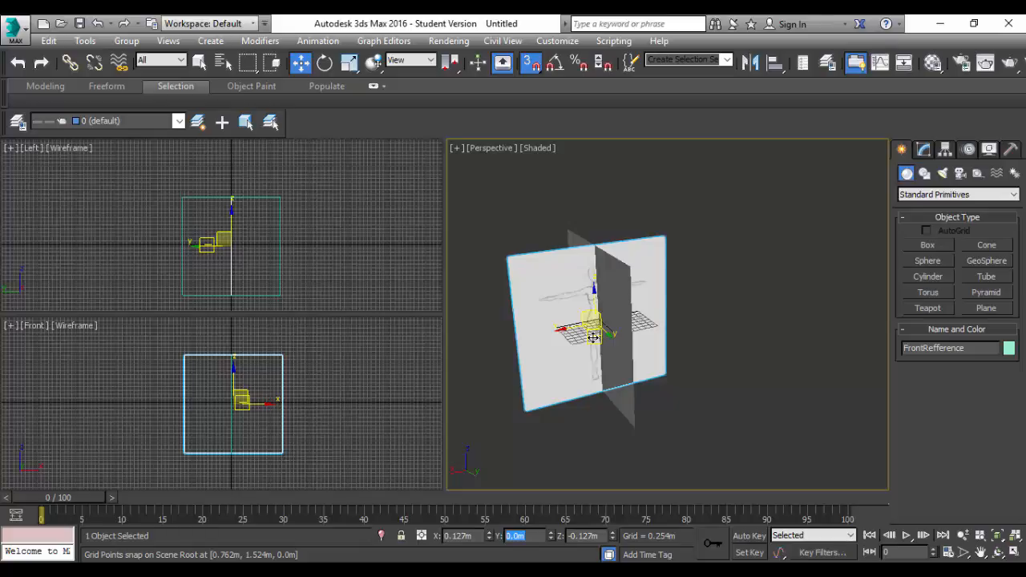
type("0")
key("Return")
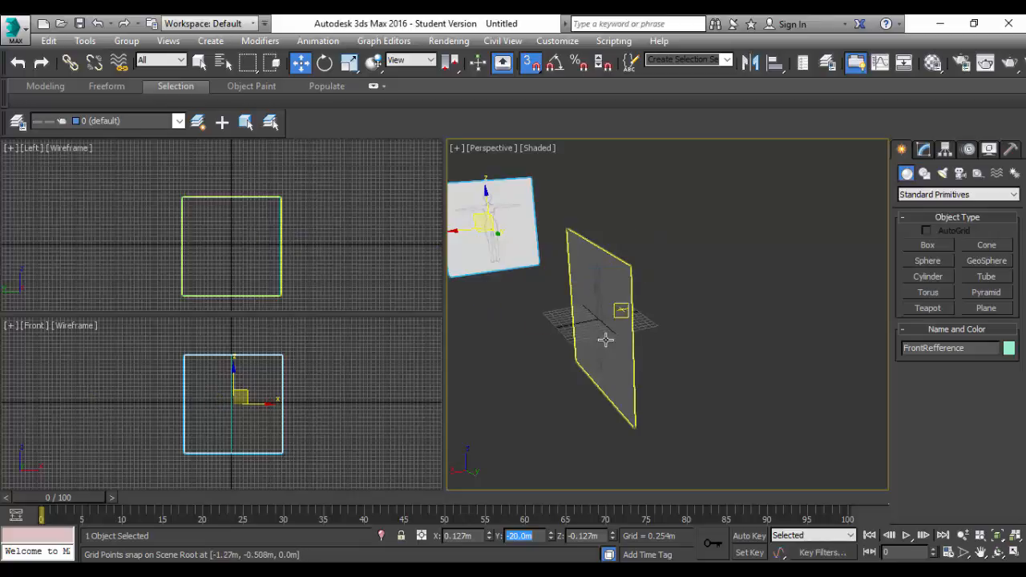
Step: Set the left reference plane's X position to 20 m and inspect its new placement in the perspective view
left_click(610, 287)
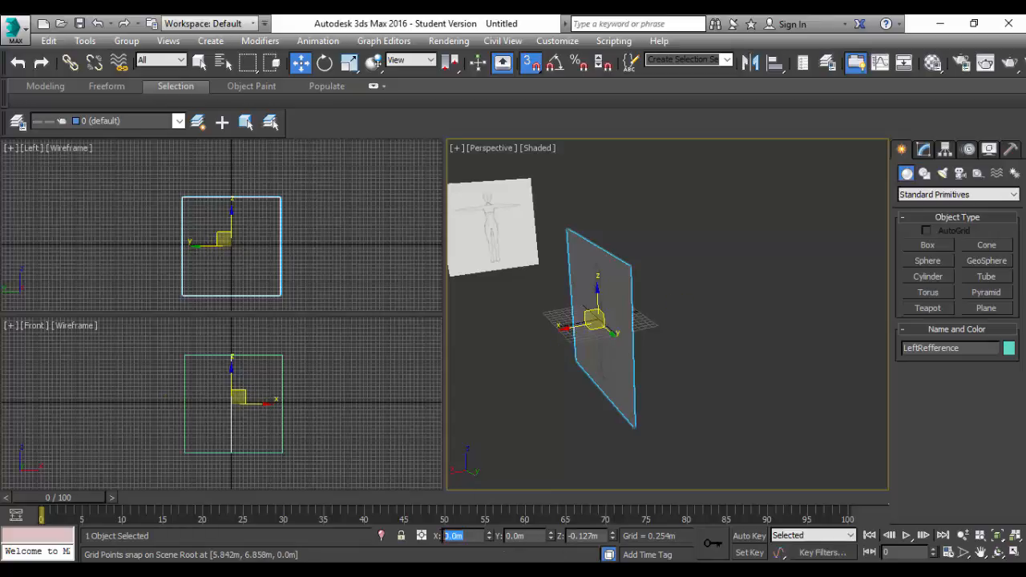
key("Return")
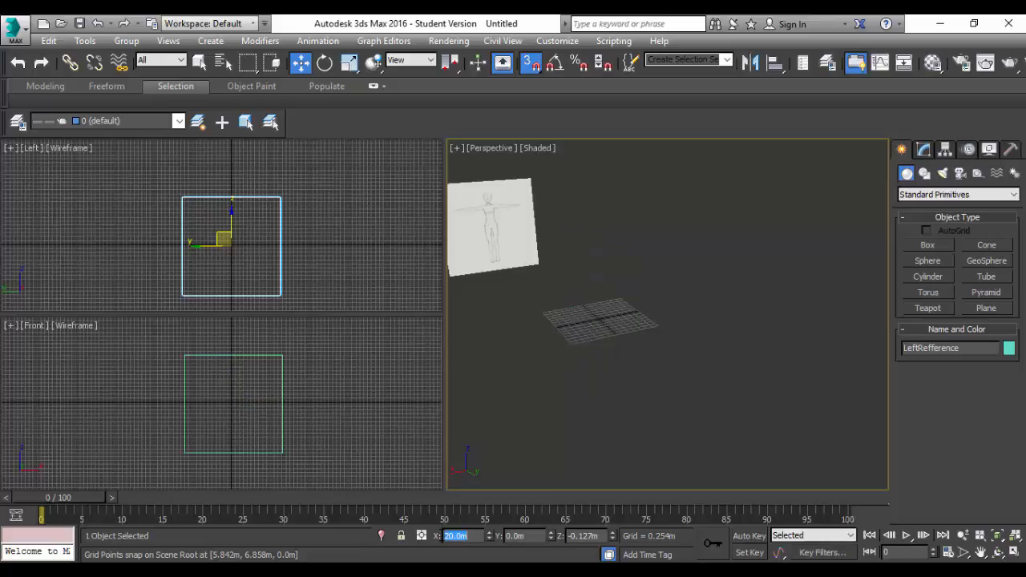
scroll(584, 362, "down", 5)
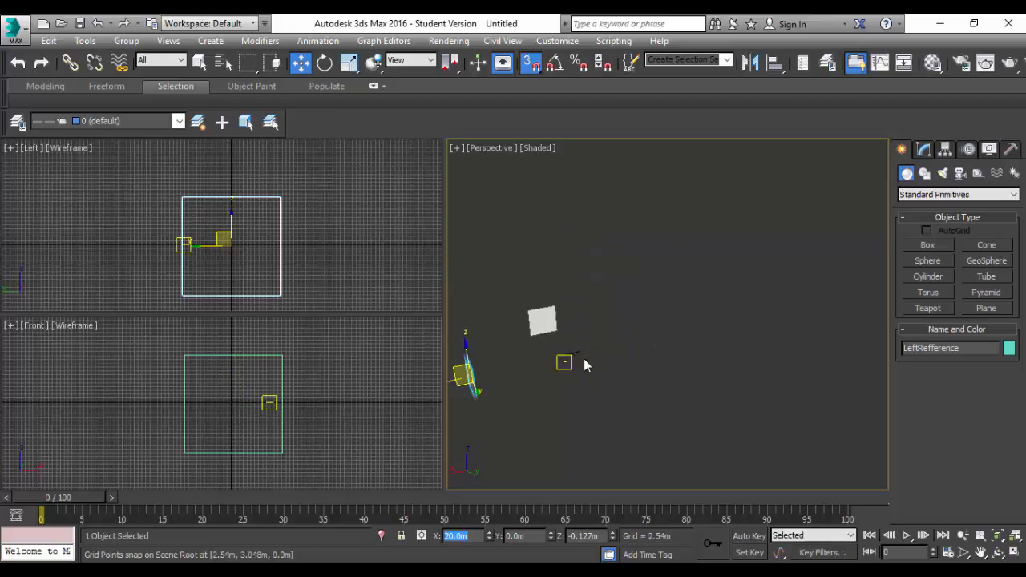
scroll(586, 366, "up", 6)
scroll(587, 366, "down", 2)
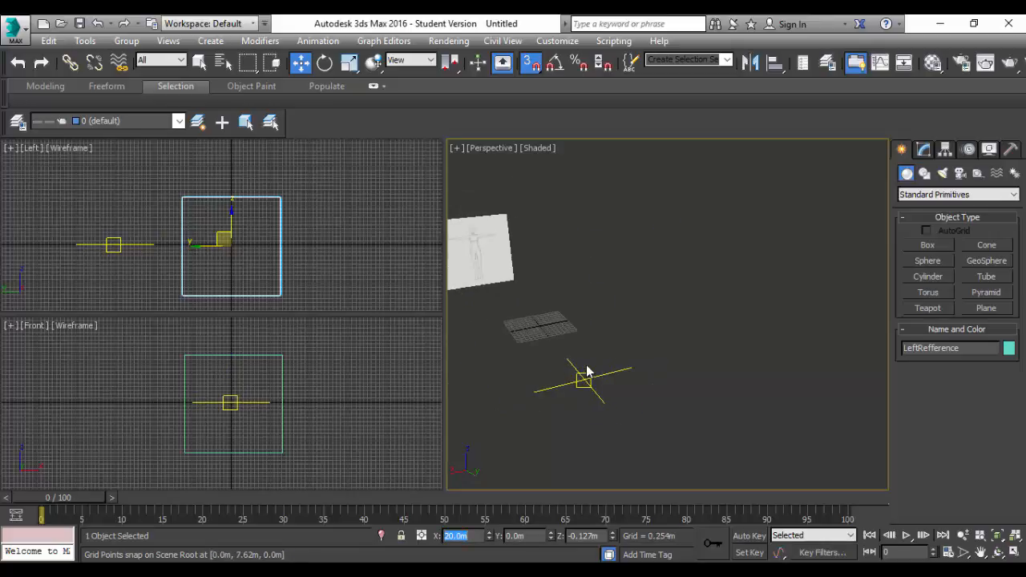
middle_click_drag(573, 327, 486, 326, "alt")
scroll(550, 356, "down", 3)
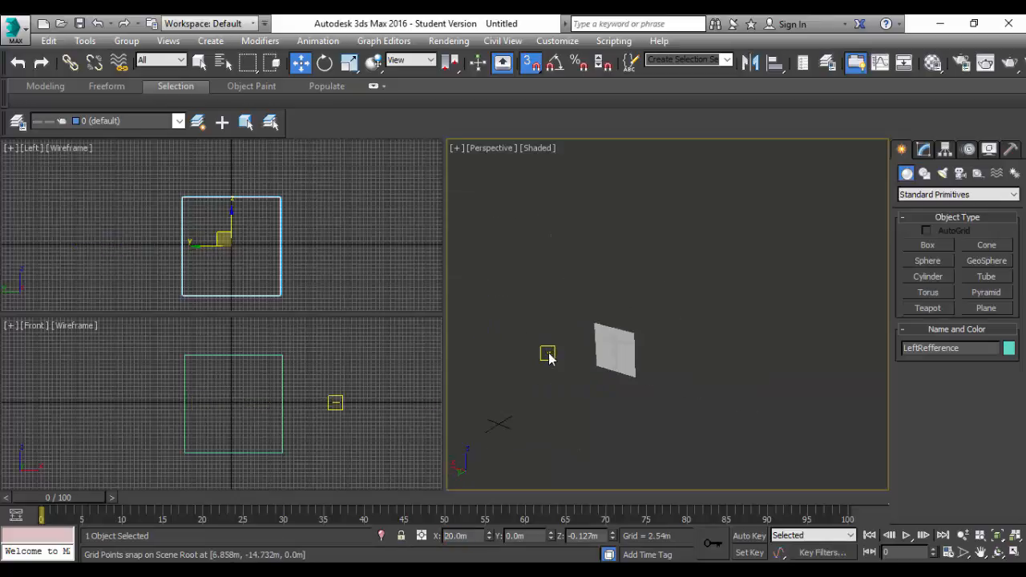
scroll(561, 362, "down", 3)
scroll(603, 356, "up", 5)
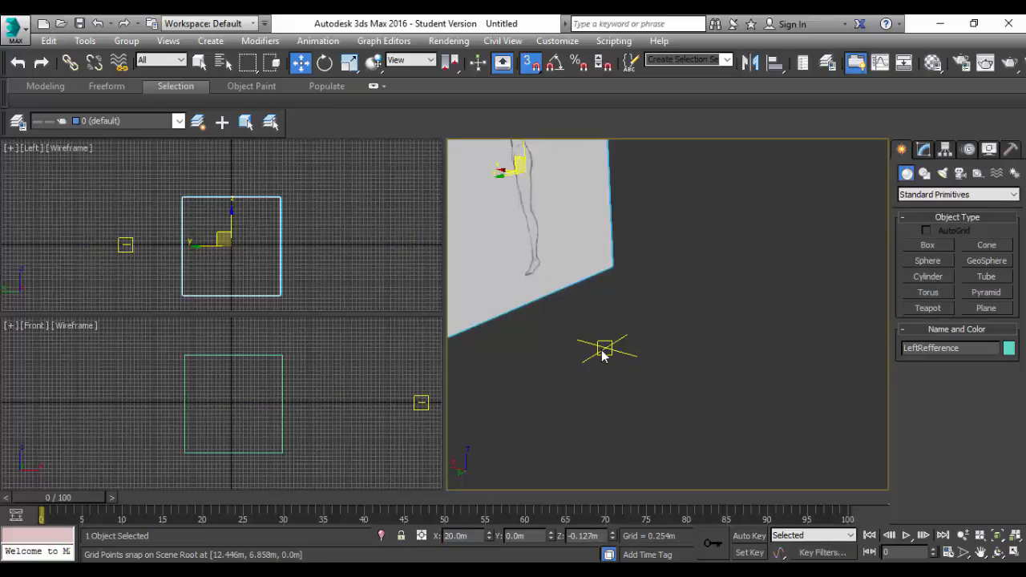
Step: Examine the placement of the left and front reference planes from several angles and distances in the perspective view
scroll(603, 356, "down", 3)
middle_click_drag(632, 362, 576, 354, "alt")
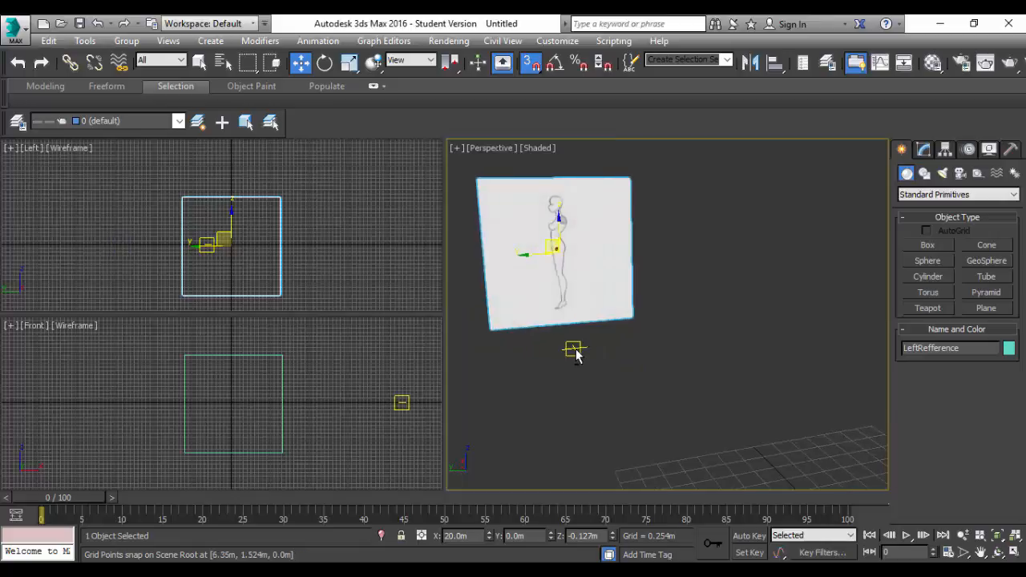
scroll(575, 354, "down", 5)
scroll(577, 356, "up", 3)
scroll(584, 359, "down", 3)
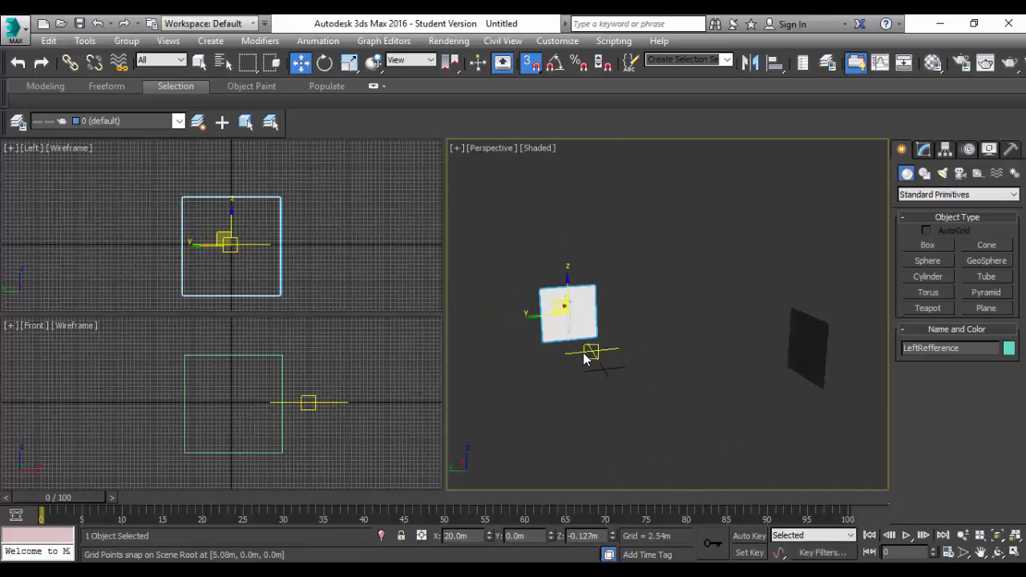
scroll(584, 358, "up", 3)
scroll(584, 359, "down", 3)
scroll(587, 364, "up", 5)
mouse_move(587, 360)
middle_mouse_down("alt")
mouse_move(577, 341)
mouse_move(577, 364)
middle_mouse_up("alt")
scroll(573, 364, "down", 3)
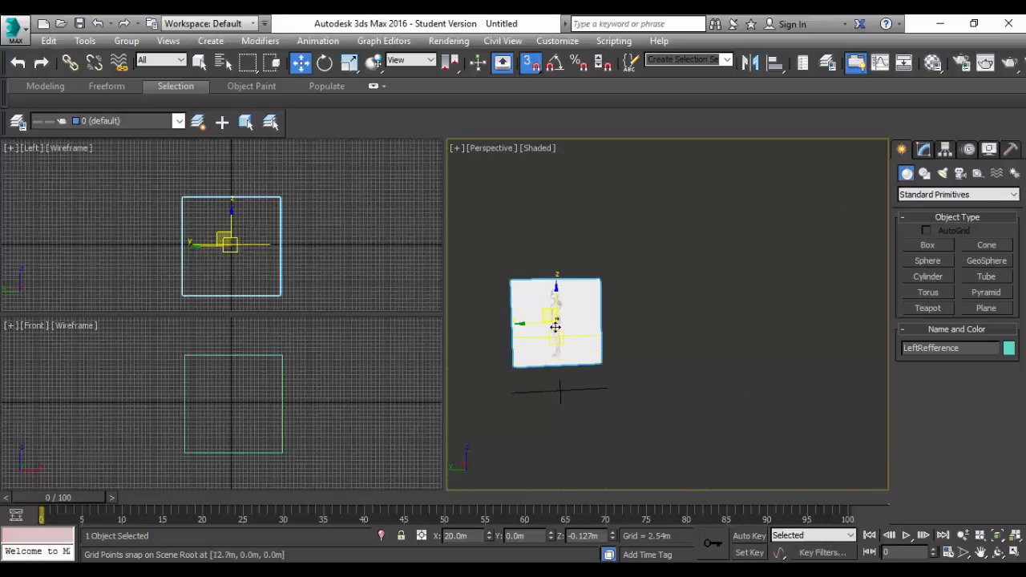
Step: Check the reference drawings against the grid by showing the large shaded viewport from the Left and from the Front
left_click(485, 150)
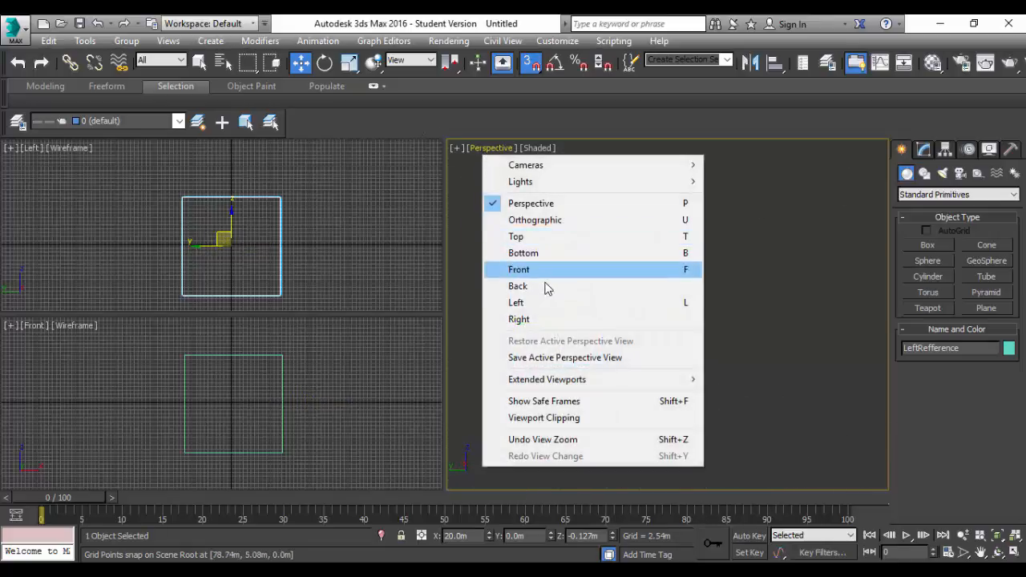
left_click(519, 302)
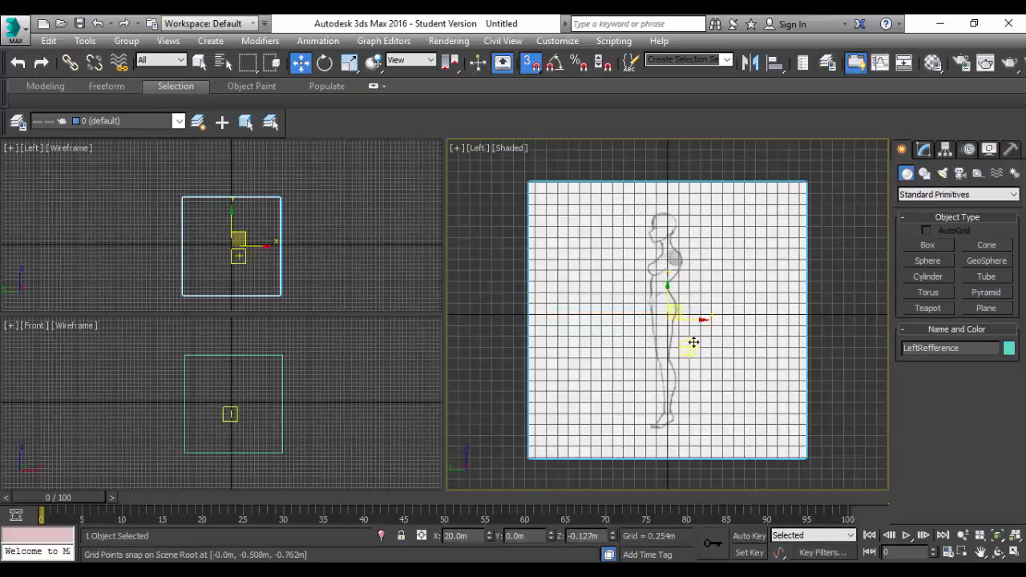
scroll(689, 343, "down", 3)
scroll(692, 340, "up", 2)
middle_click_drag(692, 340, 813, 362, "alt")
scroll(727, 355, "down", 4)
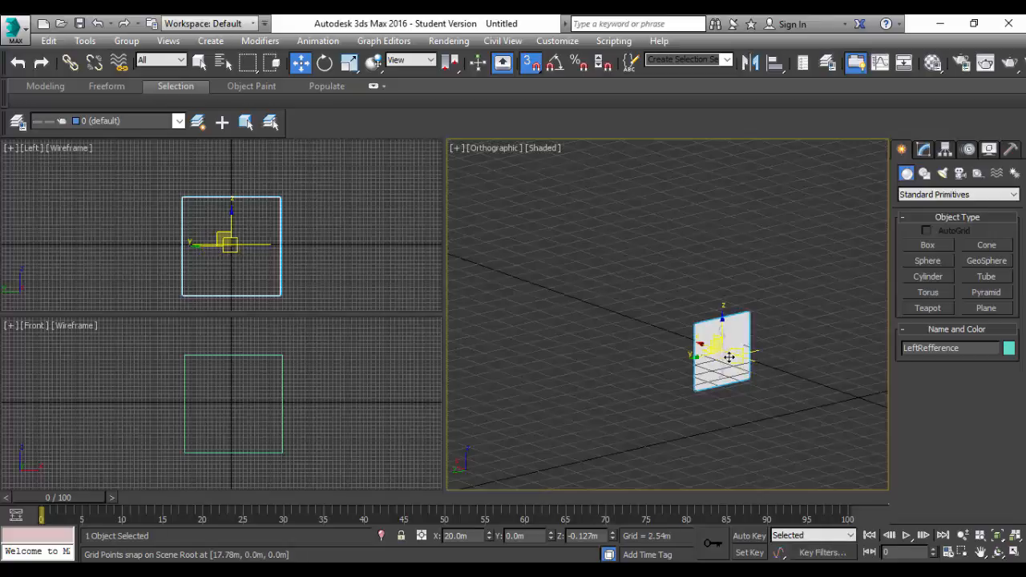
middle_click_drag(797, 412, 564, 322)
left_click(493, 149)
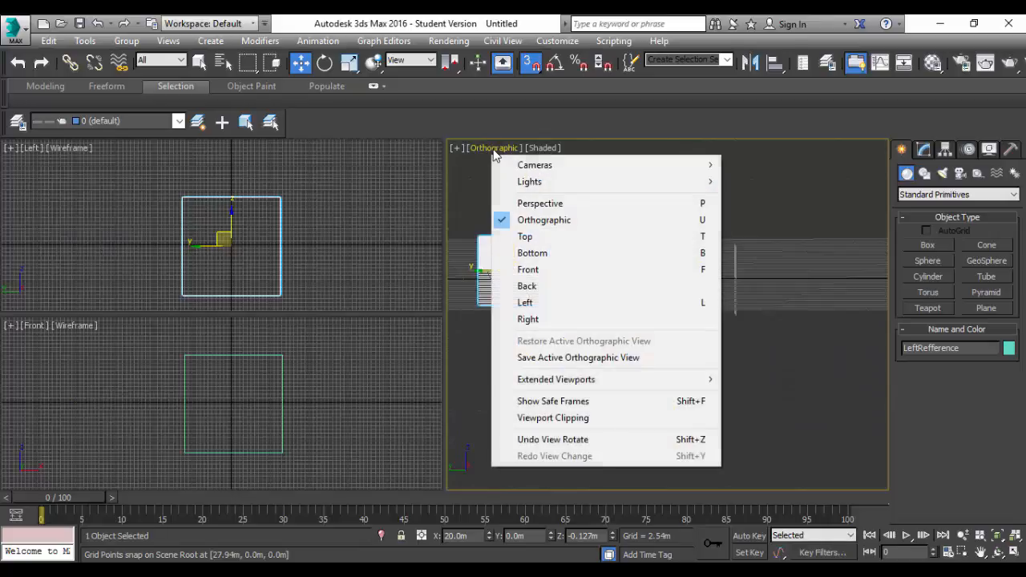
left_click(551, 271)
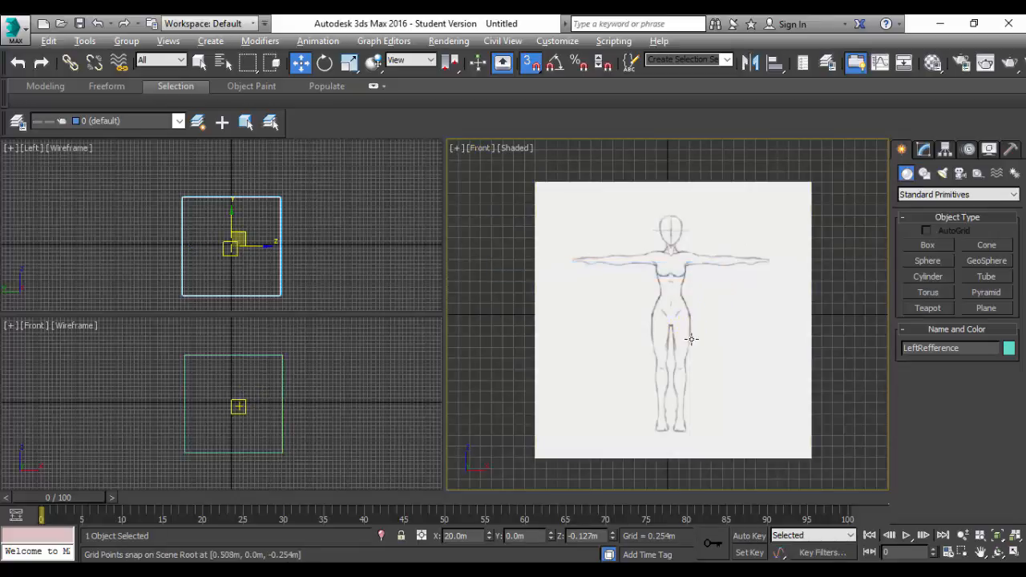
Step: Select the front reference plane and set its Y position to 20 m so it sits behind the grid
middle_click_drag(690, 339, 669, 365, "alt")
scroll(658, 353, "up", 5)
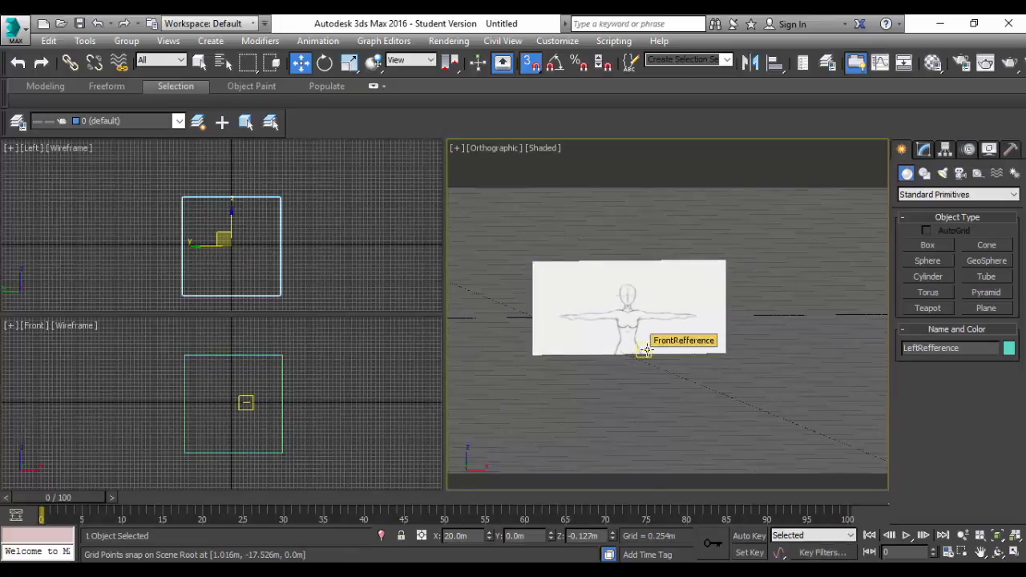
left_click(624, 297)
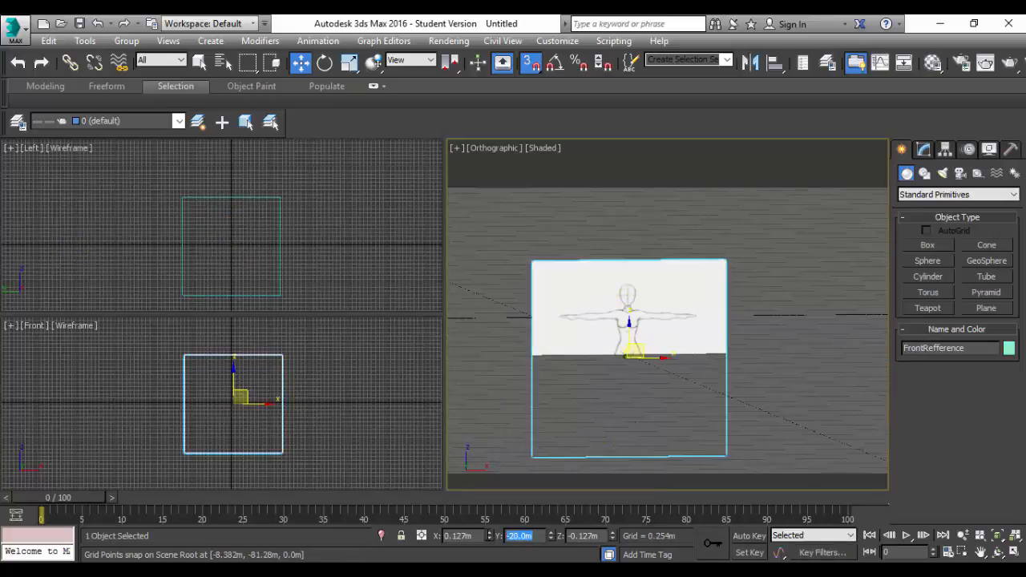
type("20")
key("Return")
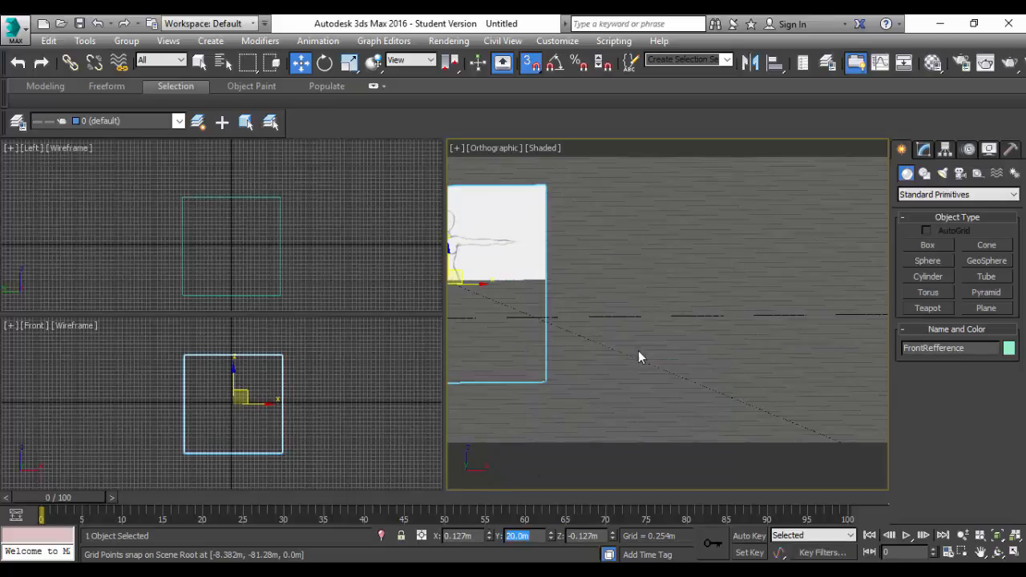
mouse_move(644, 398)
middle_mouse_down("alt")
mouse_move(621, 389)
mouse_move(625, 398)
middle_mouse_up("alt")
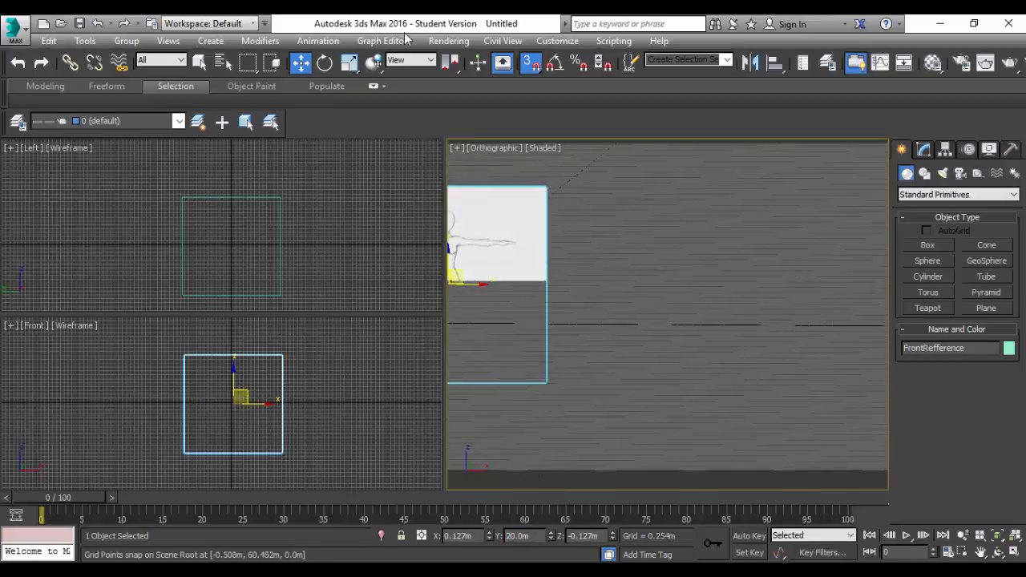
Step: Switch the shaded viewport to the Left view and inspect the side drawing against the grid
left_click(492, 149)
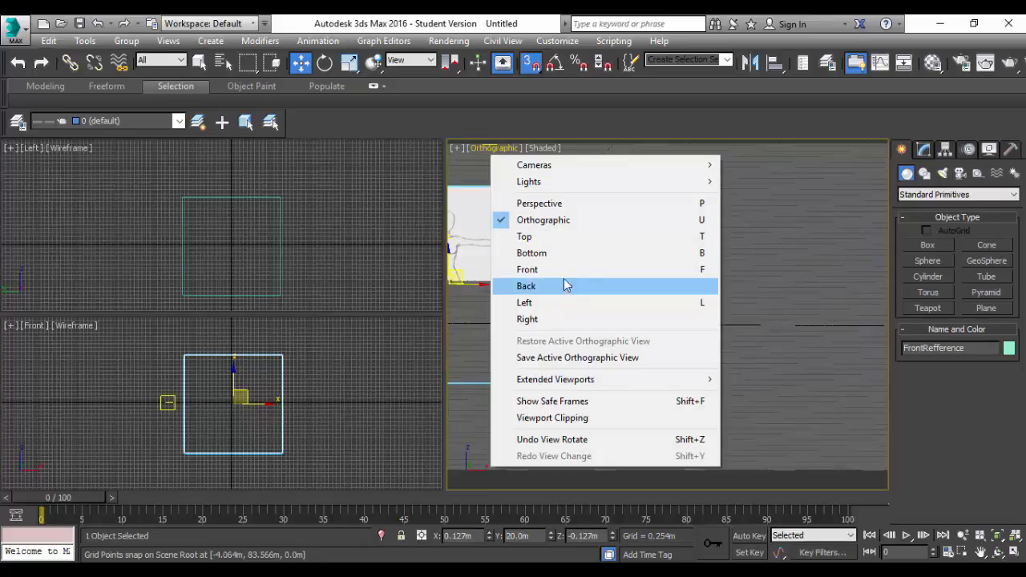
left_click(562, 303)
scroll(646, 310, "down", 6)
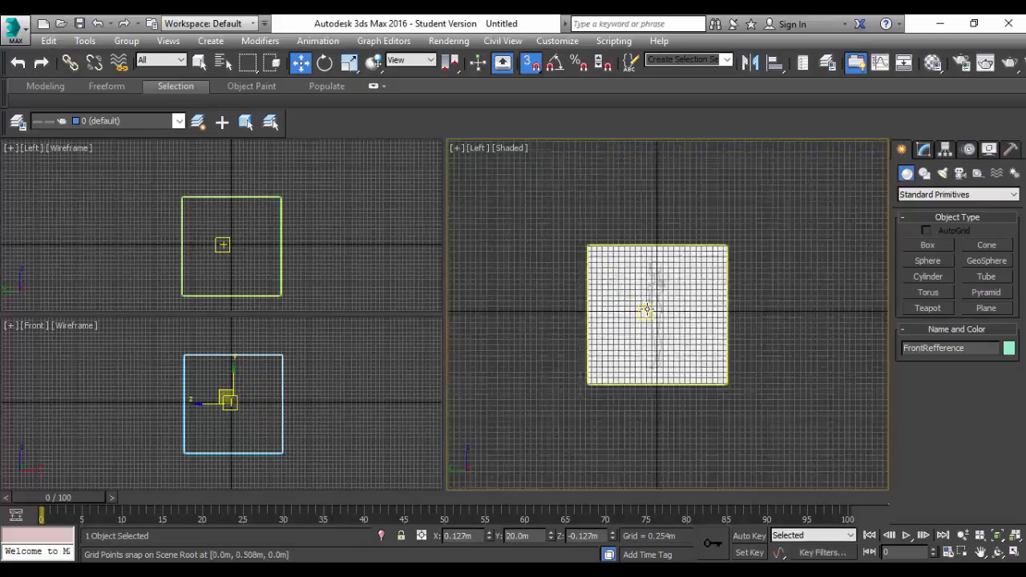
scroll(646, 310, "down", 3)
scroll(646, 310, "up", 8)
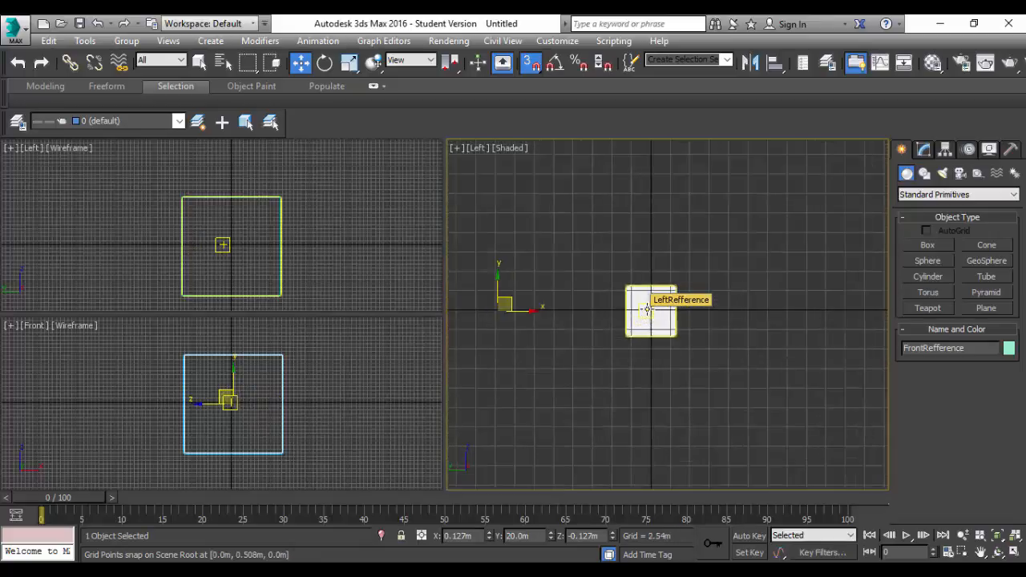
scroll(646, 310, "down", 2)
scroll(646, 310, "up", 6)
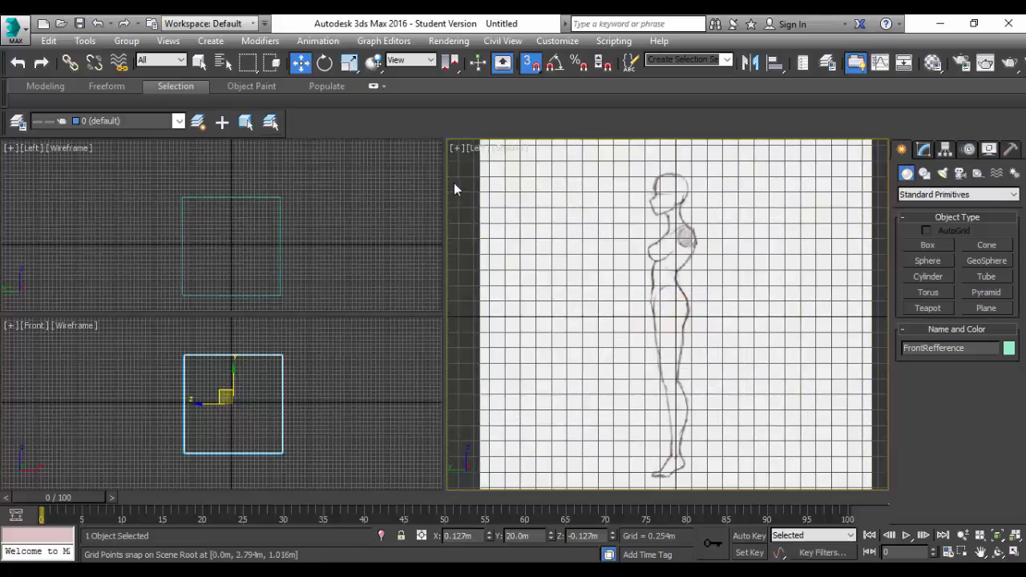
scroll(681, 233, "down", 5)
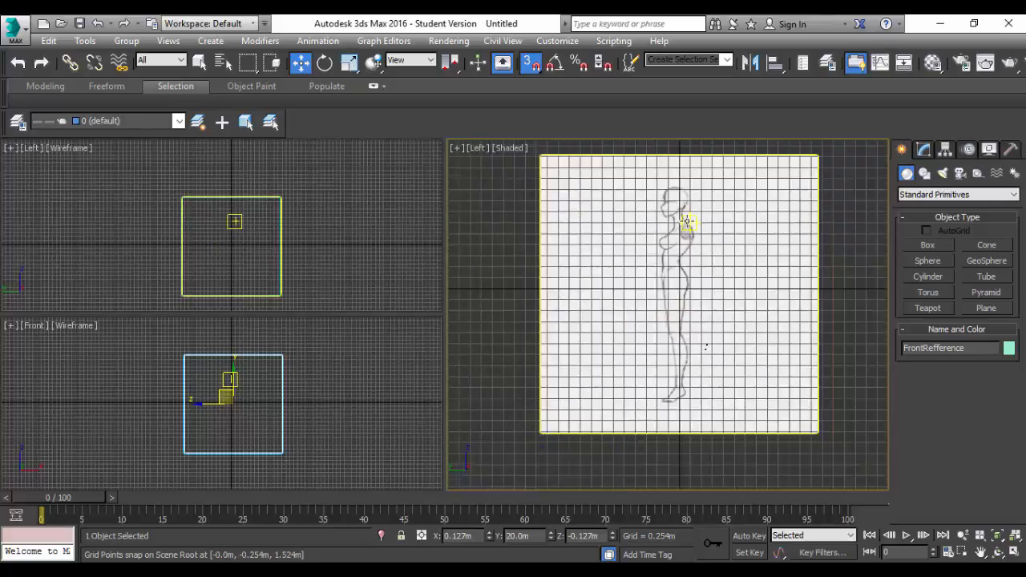
Step: Deselect the front reference plane and view both planes around the origin in the Perspective view
left_click(473, 150)
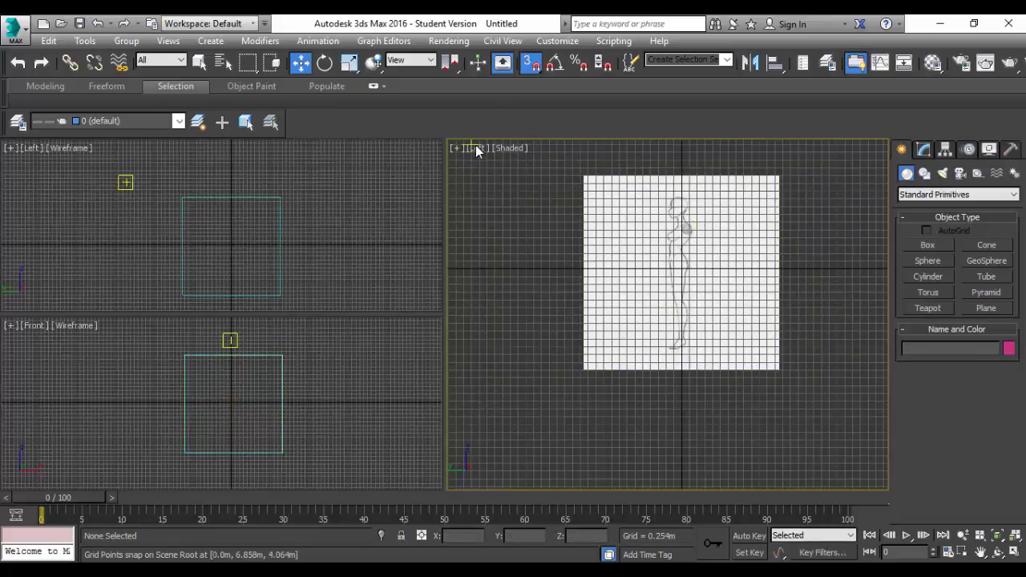
left_click(478, 146)
left_click(525, 203)
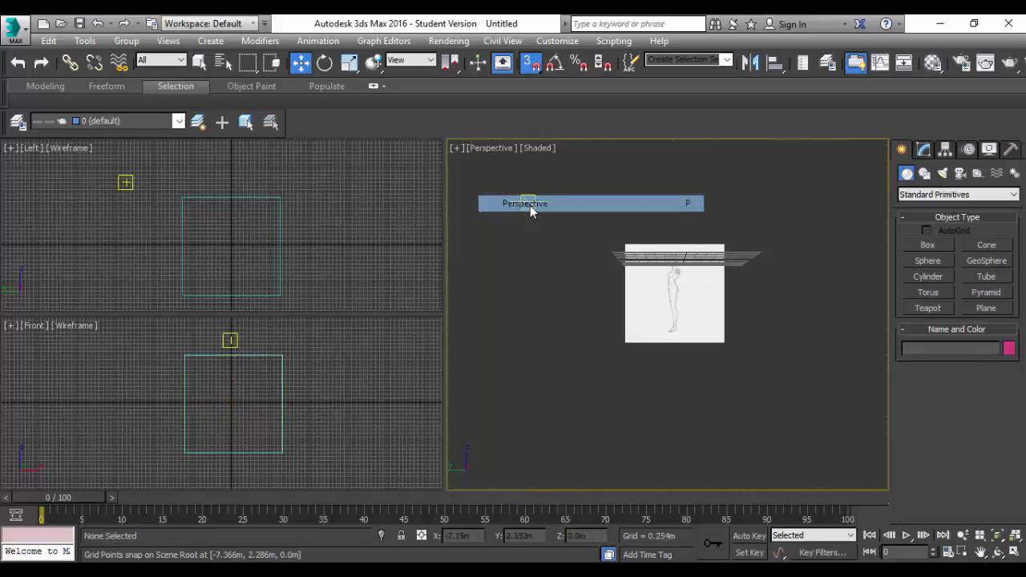
middle_click_drag(694, 290, 703, 310, "alt")
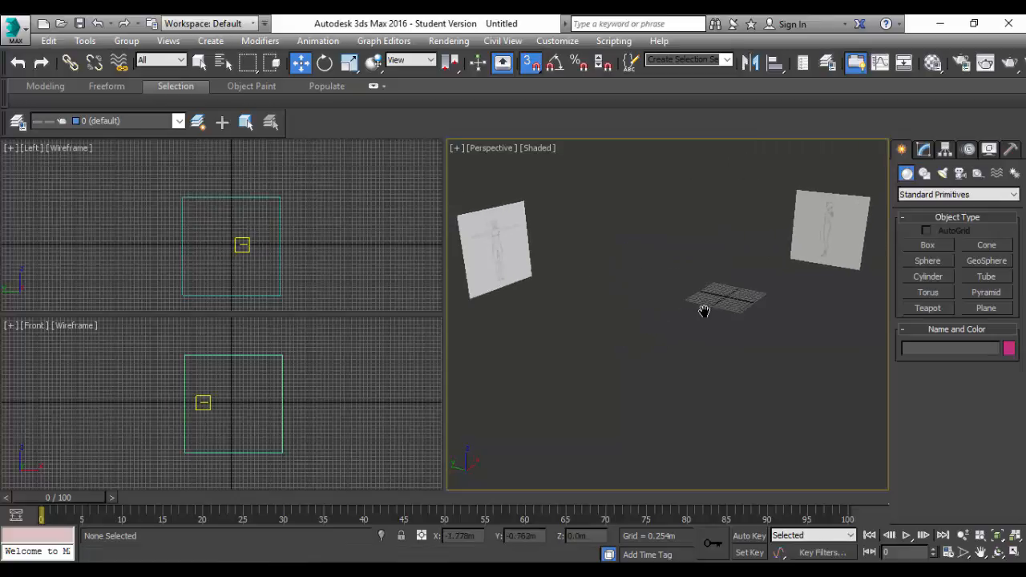
Step: Maximize the perspective viewport and frame both reference planes with the home grid between them
left_click(456, 149)
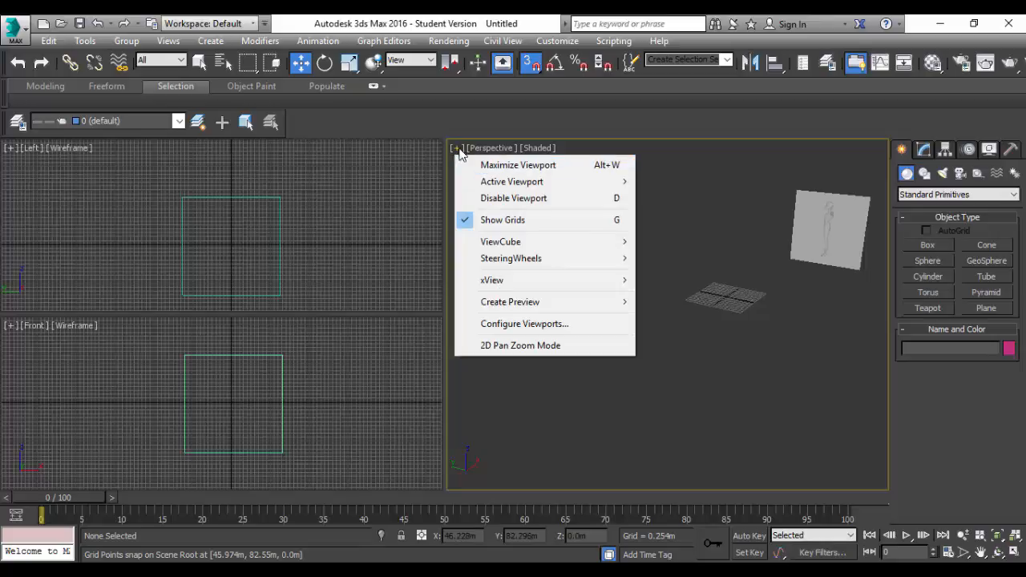
left_click(478, 164)
scroll(441, 248, "down", 2)
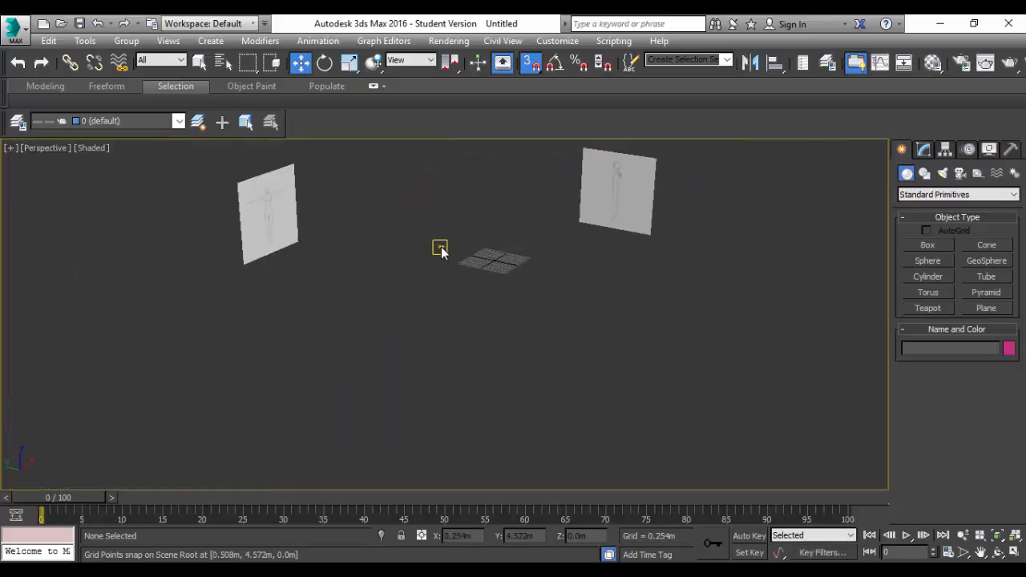
scroll(441, 248, "up", 2)
scroll(441, 247, "down", 1)
mouse_move(508, 260)
middle_mouse_down("alt")
mouse_move(492, 258)
mouse_move(508, 271)
middle_mouse_up("alt")
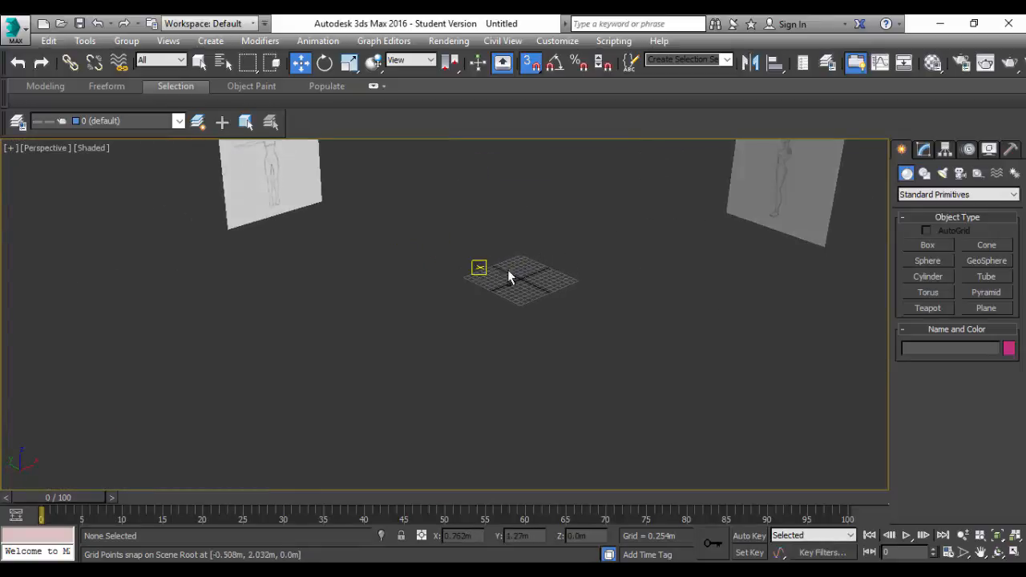
middle_click_drag(532, 314, 541, 339, "alt")
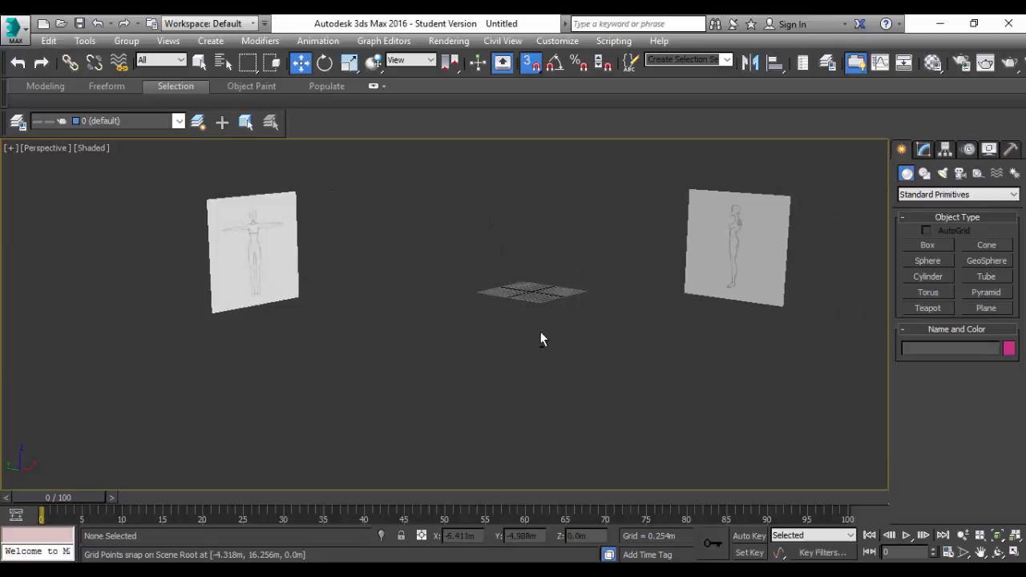
Step: Check the front and side character drawings in the maximized viewport using the Front and Left views
left_click(43, 149)
left_click(56, 268)
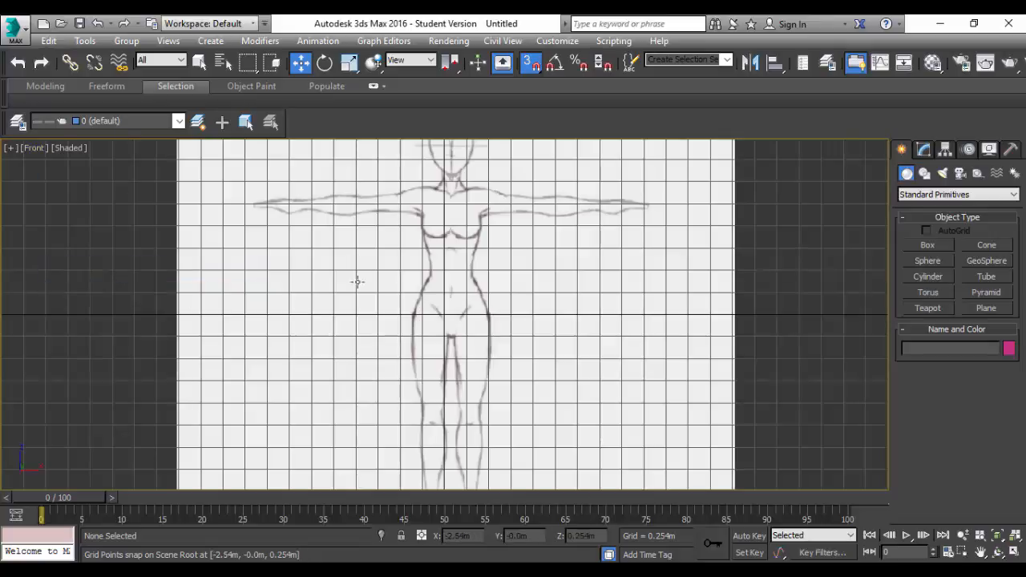
scroll(447, 236, "down", 5)
scroll(447, 236, "up", 5)
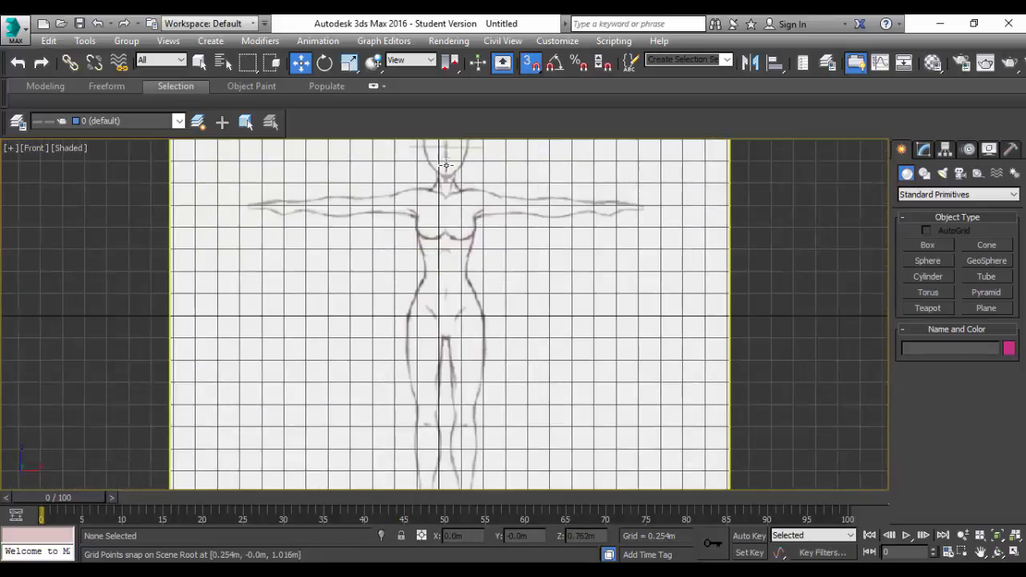
left_click(33, 151)
left_click(79, 302)
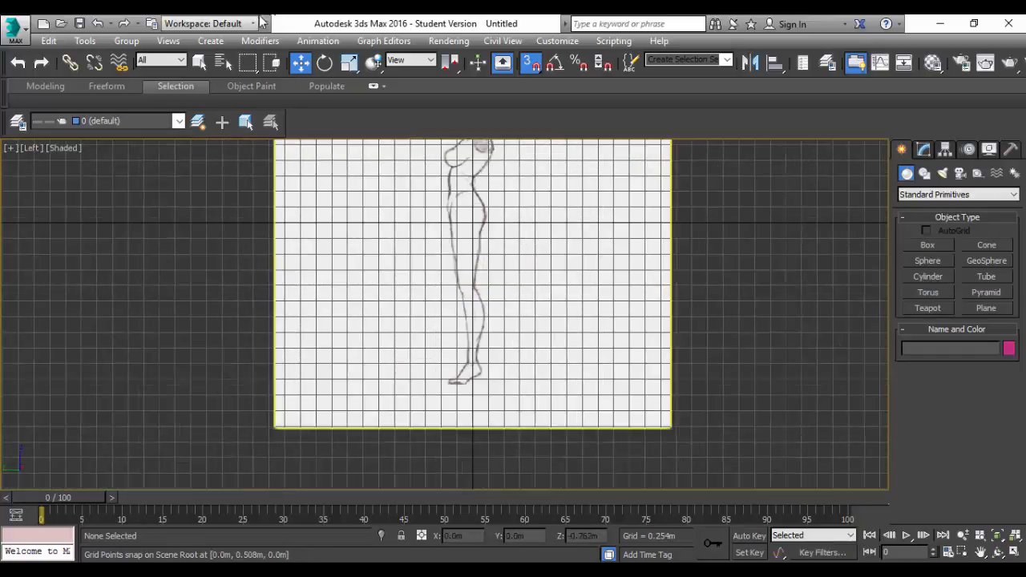
Step: Return the maximized viewport to Perspective and examine both reference planes relative to the home grid
left_click(31, 149)
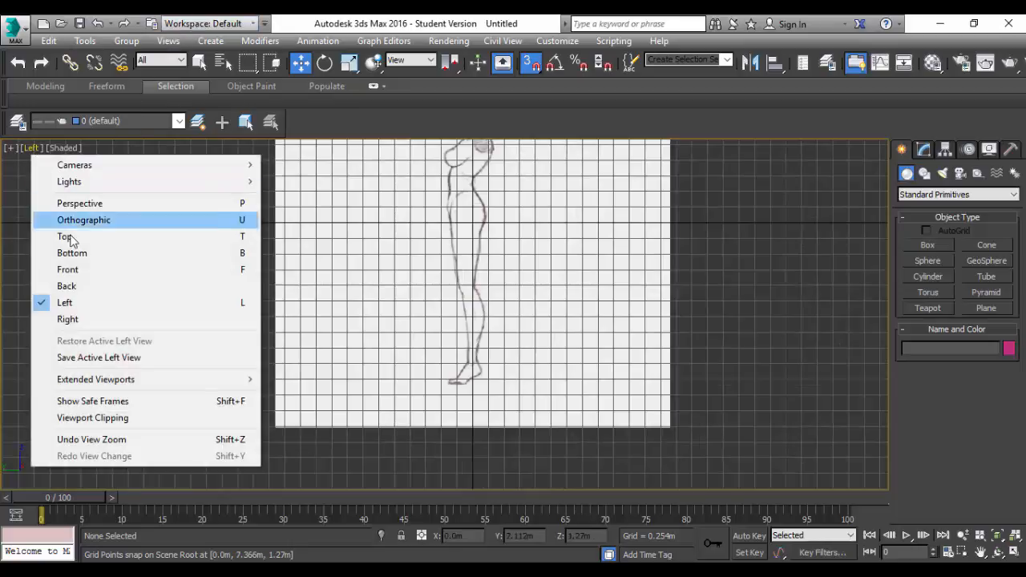
left_click(61, 204)
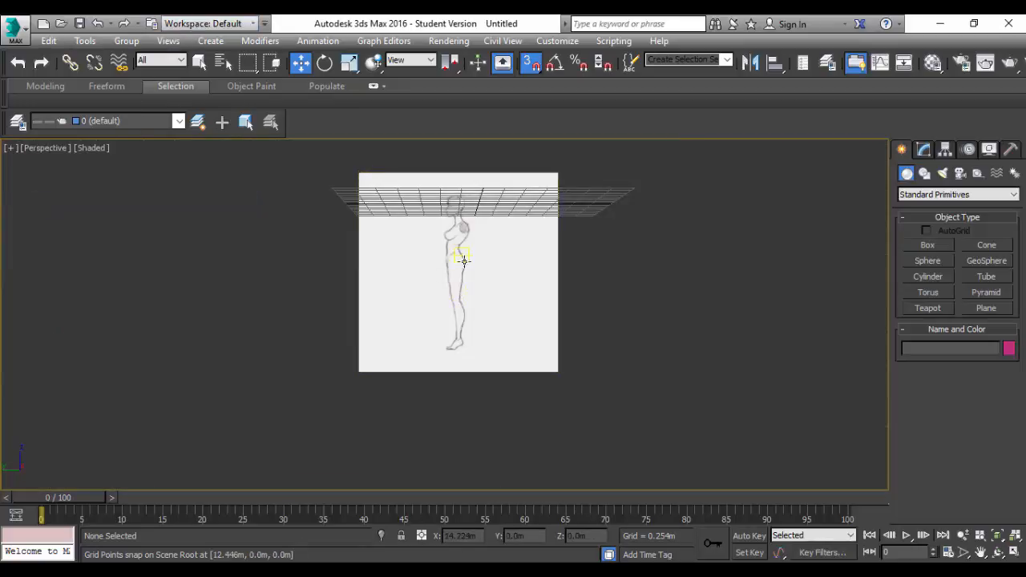
middle_click_drag(463, 260, 462, 272, "alt")
scroll(483, 217, "down", 5)
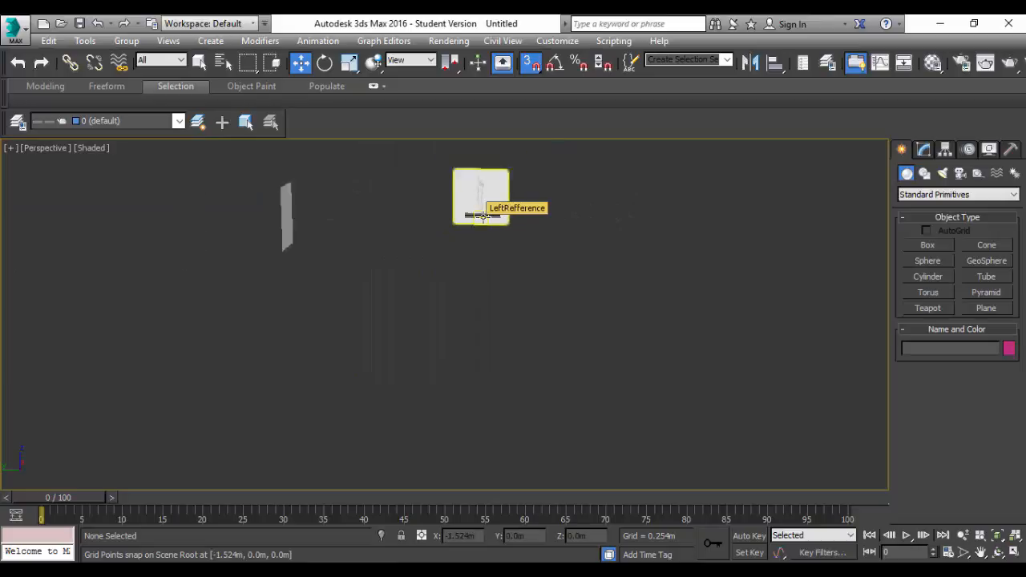
scroll(483, 217, "up", 4)
scroll(483, 217, "down", 1)
middle_click_drag(486, 233, 470, 256, "alt")
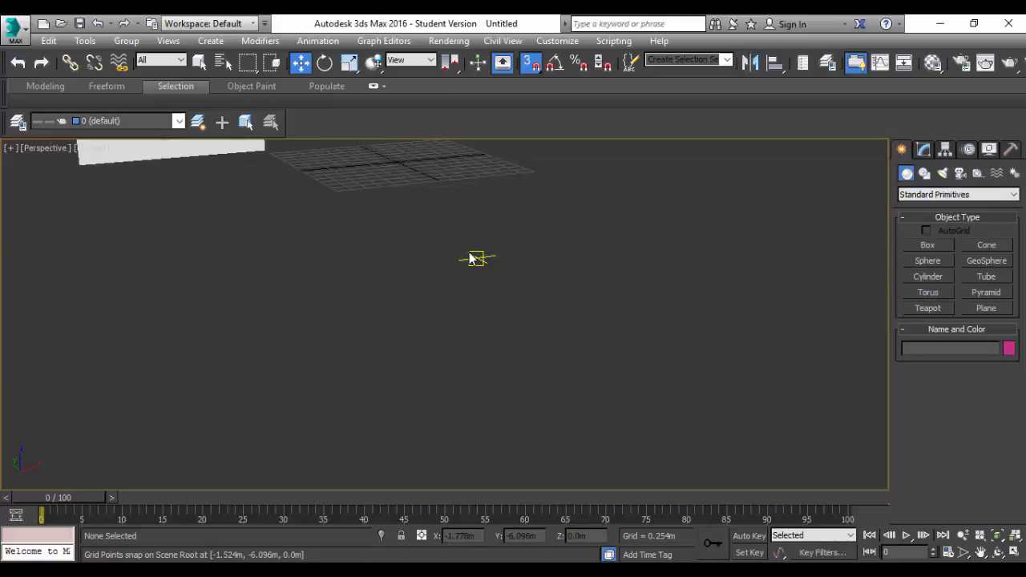
Step: Show the Front view in the maximized viewport, frame the front drawing's head and torso, and leave its plane deselected
left_click(49, 147)
left_click(96, 268)
left_click(316, 276)
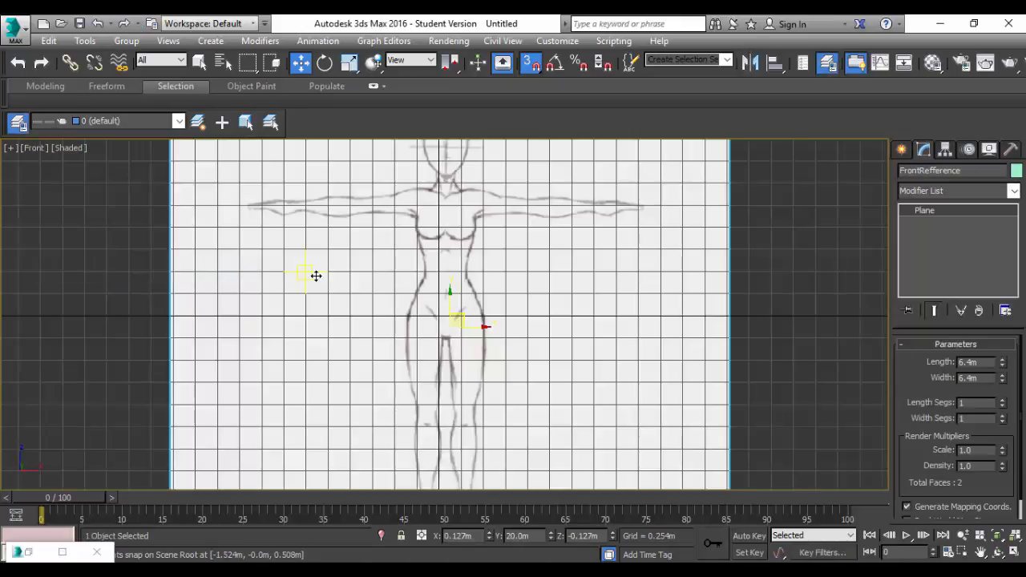
scroll(316, 276, "down", 5)
scroll(405, 273, "up", 2)
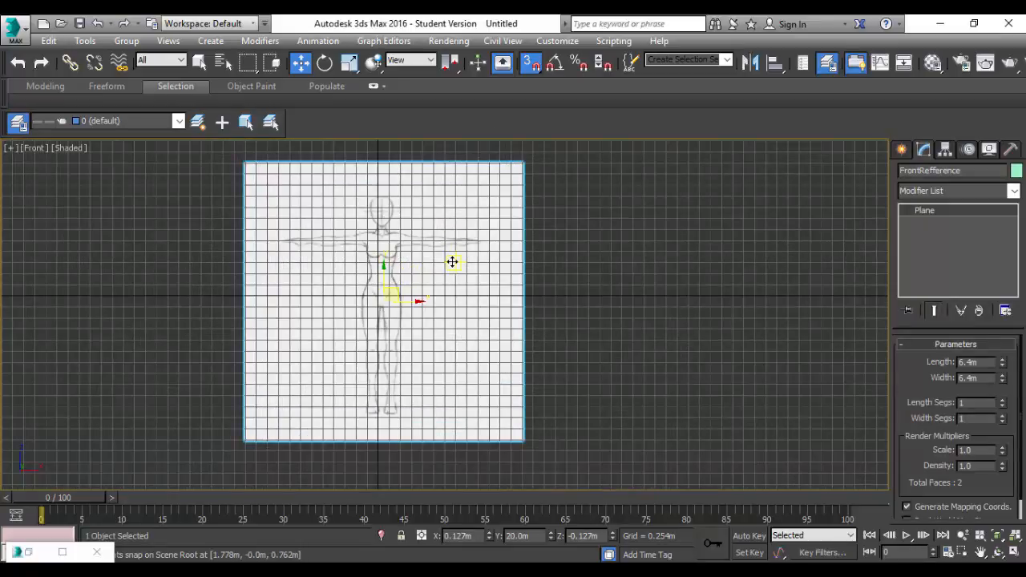
scroll(464, 274, "up", 2)
mouse_move(457, 268)
middle_mouse_down()
mouse_move(521, 353)
mouse_move(541, 288)
middle_mouse_up()
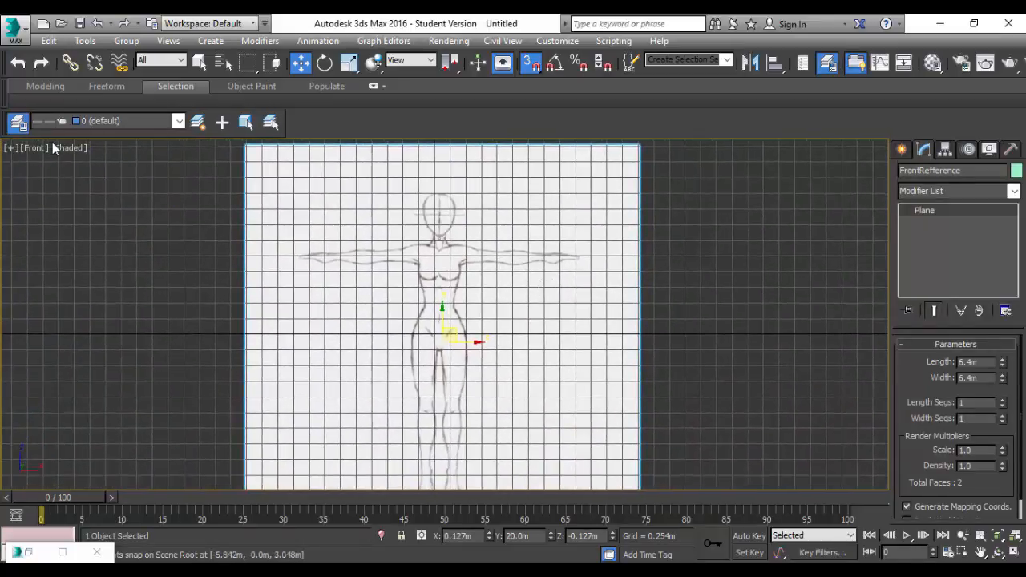
key("ctrl+d")
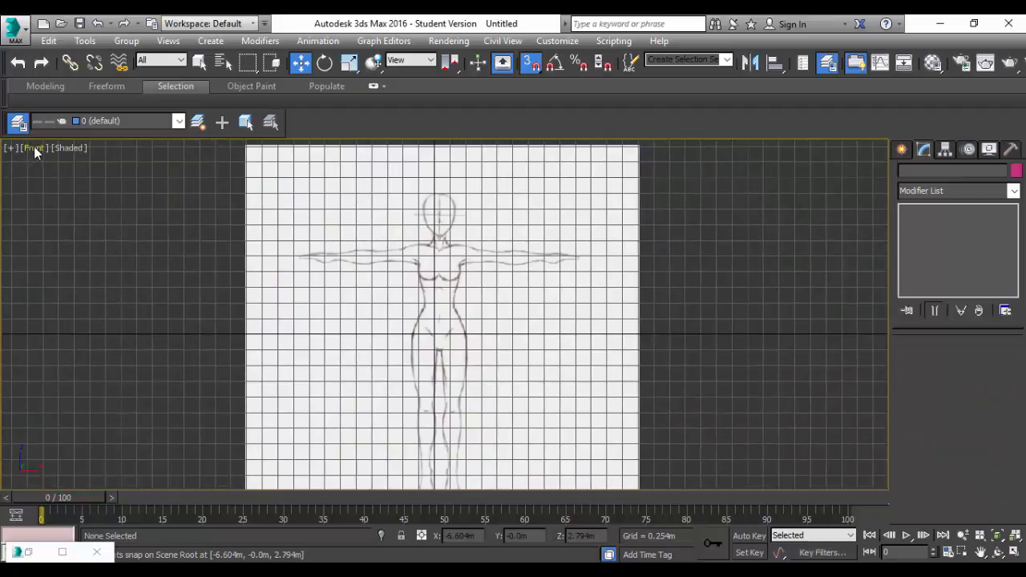
Step: Show the scene in the Perspective view and orbit to examine the front reference plane against the home grid
left_click(35, 148)
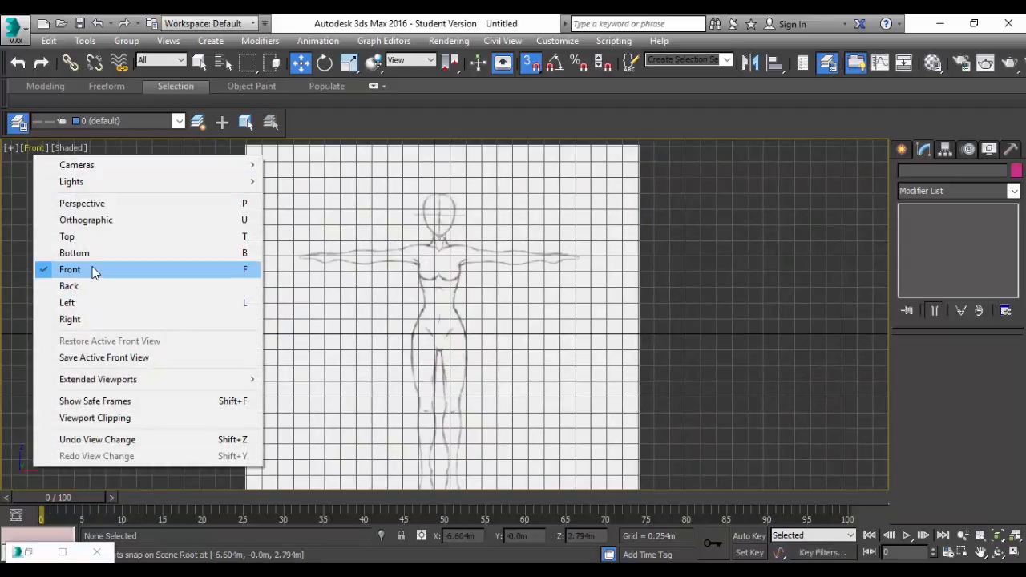
left_click(115, 208)
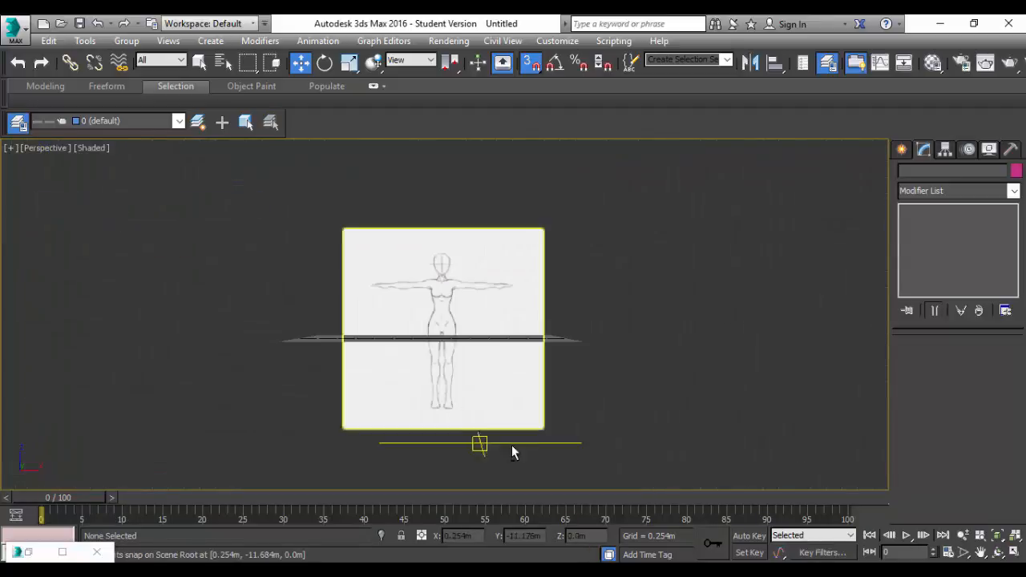
middle_click_drag(512, 444, 524, 412, "alt")
middle_click_drag(483, 378, 613, 411, "alt")
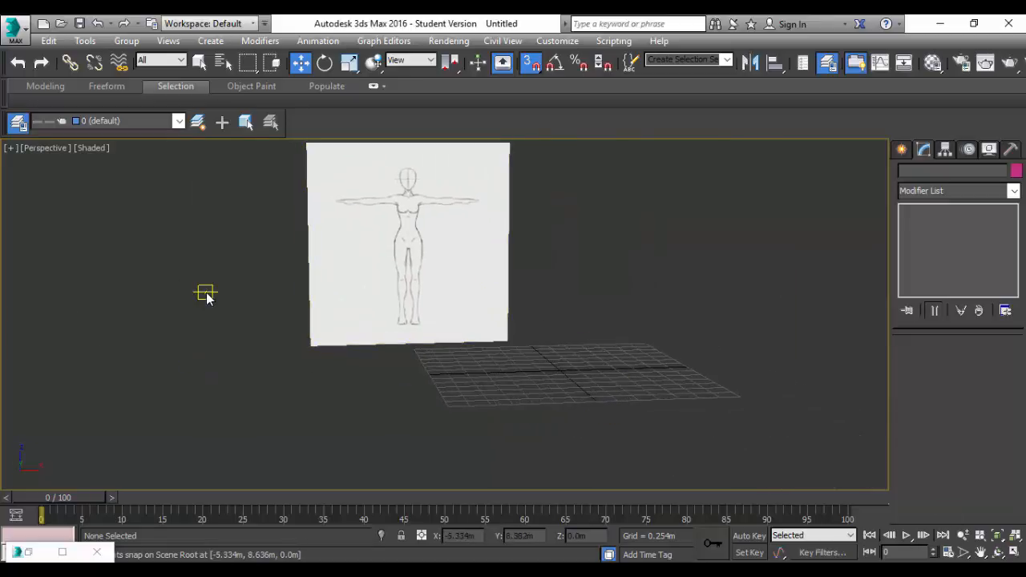
right_click(202, 293)
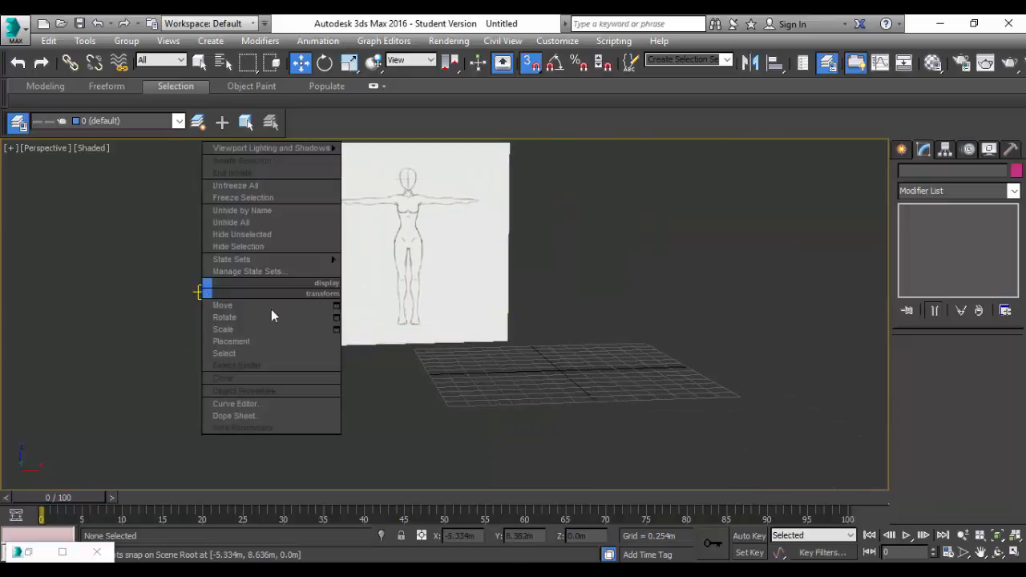
left_click(141, 314)
right_click(141, 314)
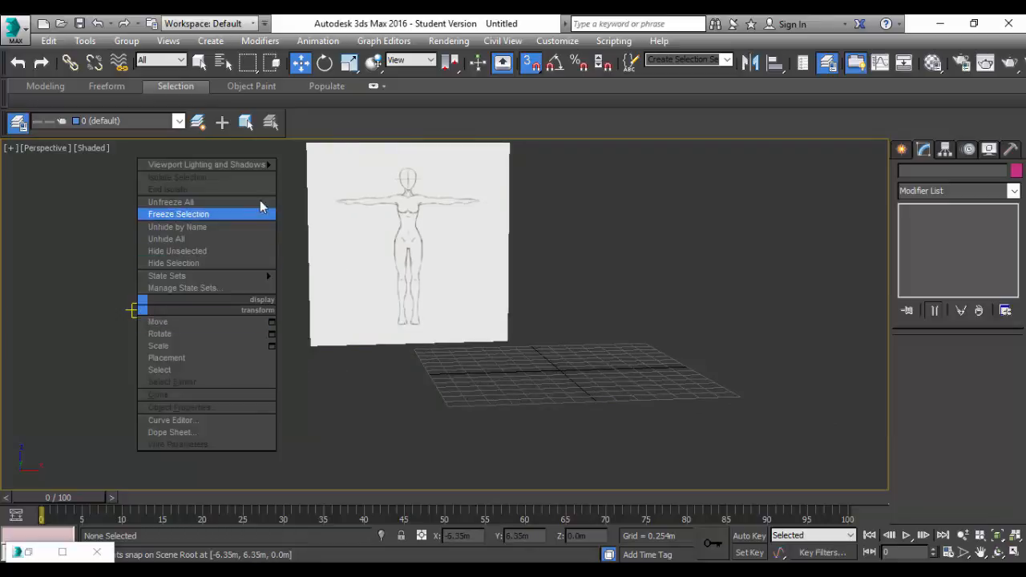
left_click(349, 277)
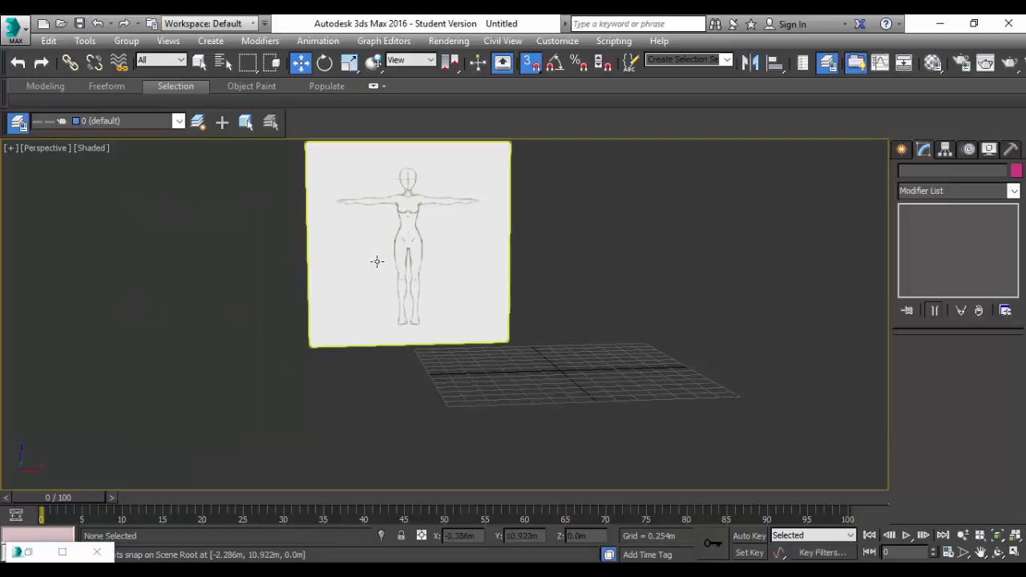
right_click(380, 261)
left_click(345, 275)
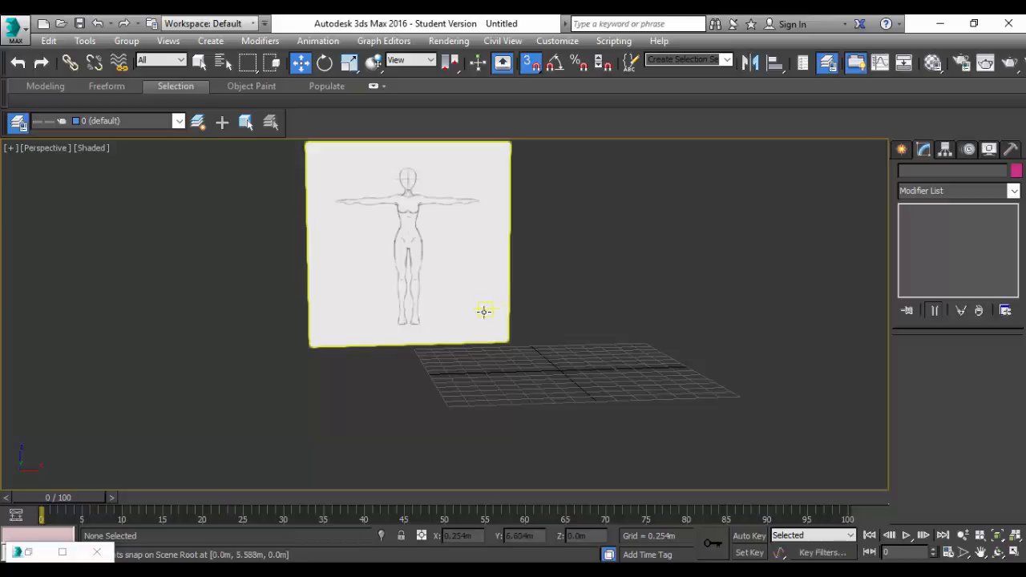
scroll(483, 313, "down", 3)
scroll(481, 315, "up", 5)
scroll(485, 311, "down", 2)
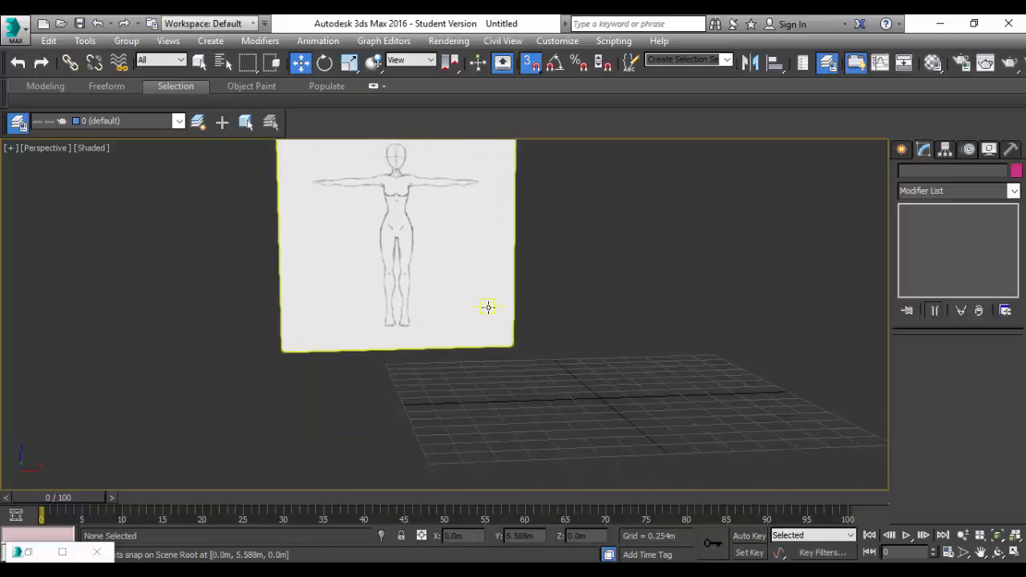
Step: In the Front view with snapping off, create a box about 1.62 by 0.43 by 0.6 m over one half of the torso, from neck to crotch
left_click(47, 147)
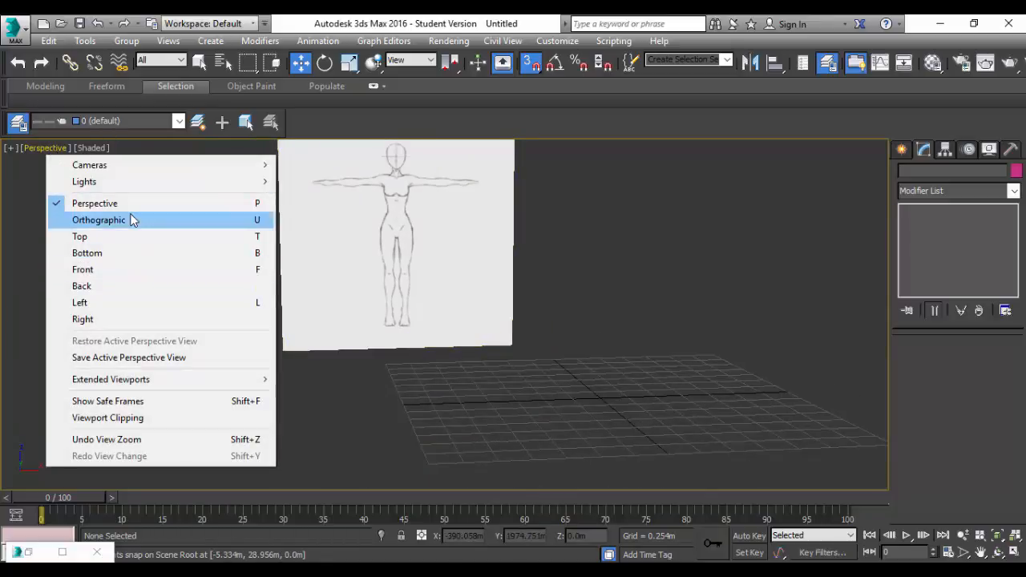
left_click(105, 270)
left_click(866, 327)
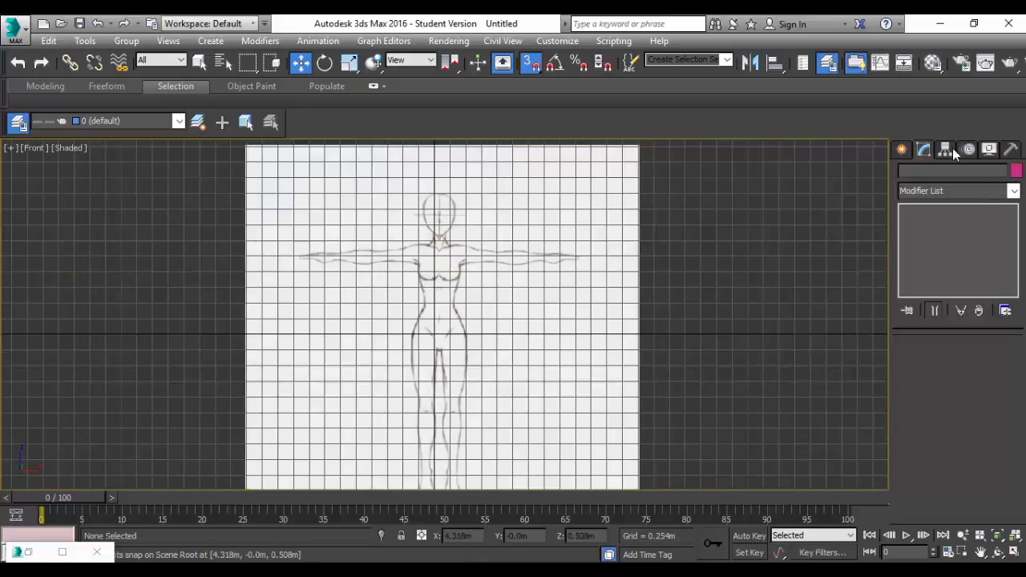
left_click(901, 151)
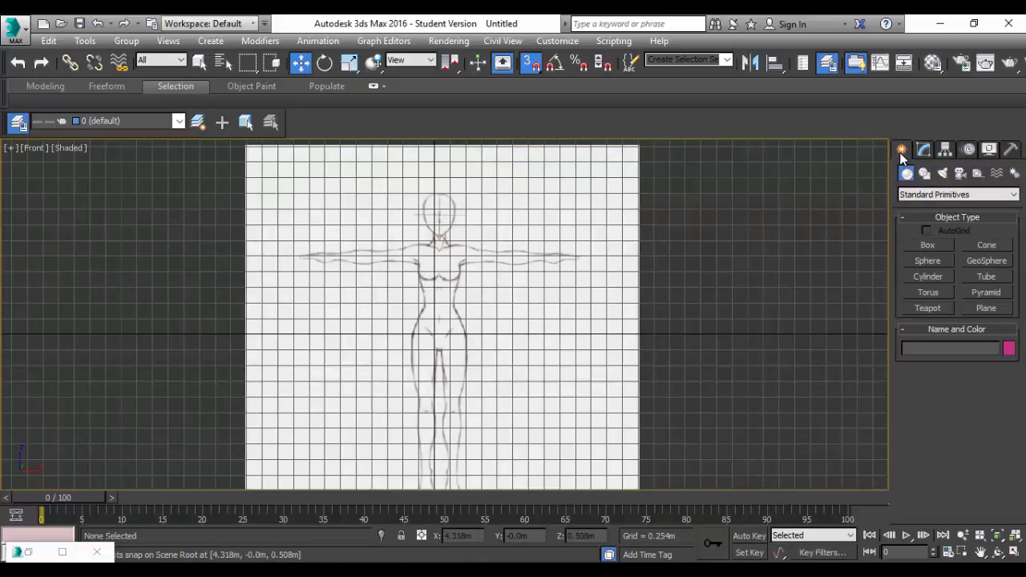
left_click(929, 245)
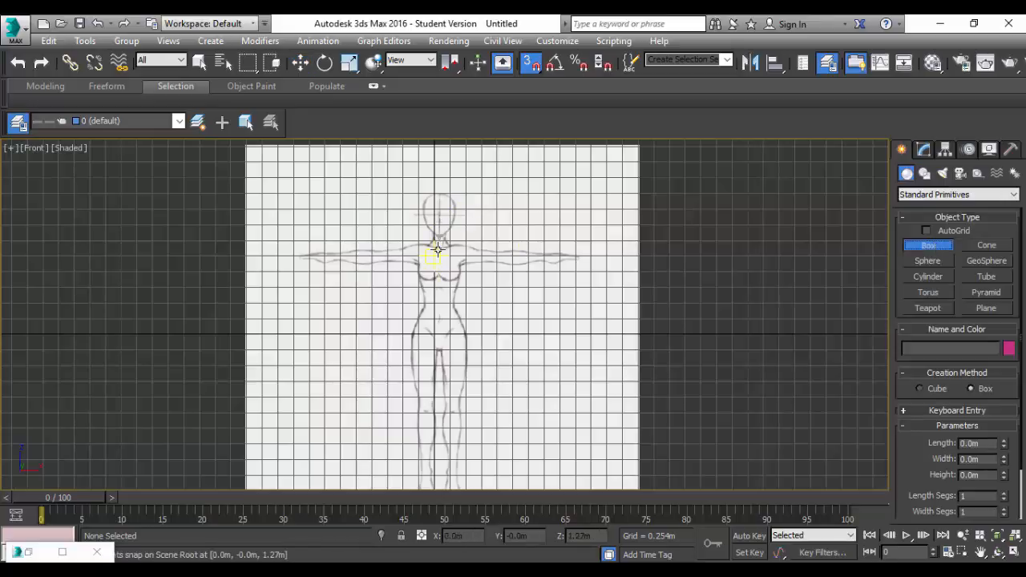
left_click(531, 63)
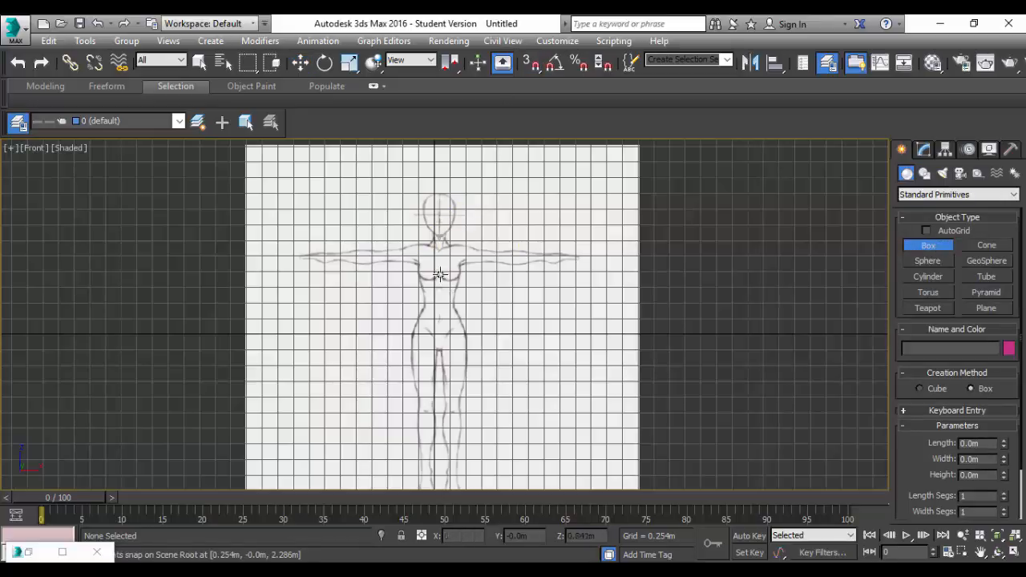
scroll(443, 276, "up", 2)
scroll(433, 242, "up", 1)
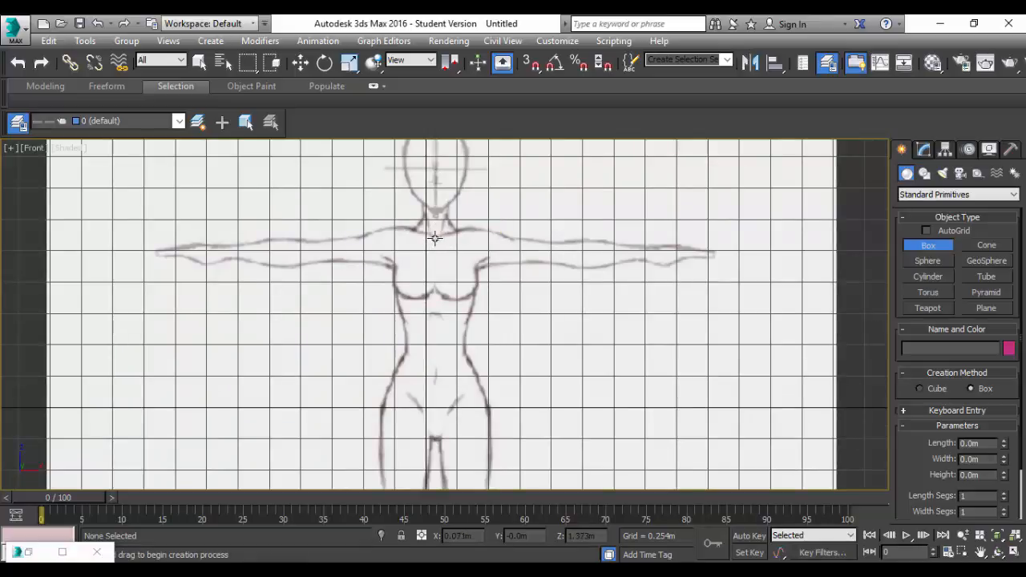
left_click_drag(435, 239, 487, 439)
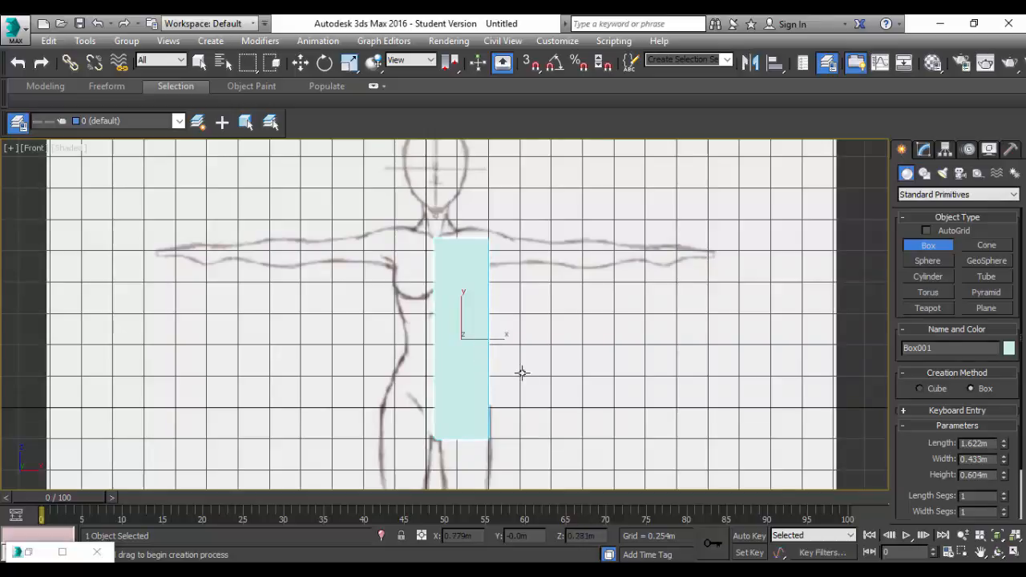
Step: Examine the new torso box's depth by orbiting around it in the Perspective view
left_click(34, 149)
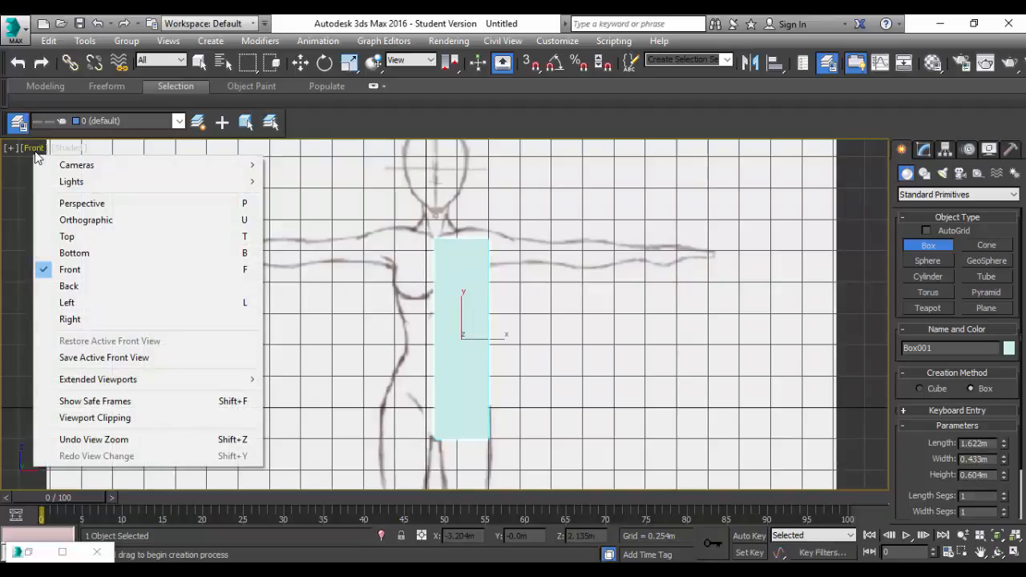
left_click(152, 204)
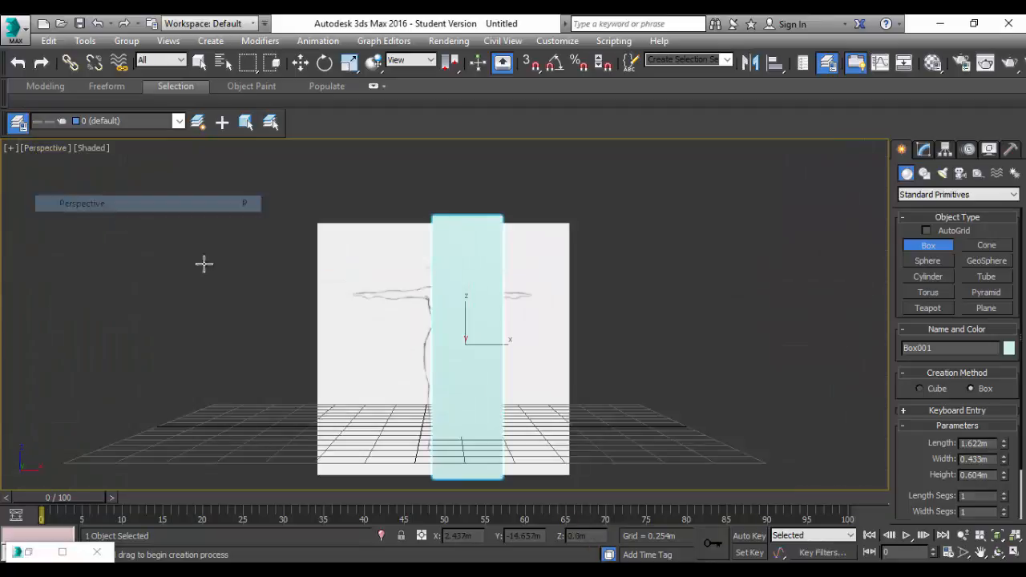
mouse_move(476, 415)
middle_mouse_down("alt")
mouse_move(522, 414)
mouse_move(344, 412)
mouse_move(359, 403)
middle_mouse_up("alt")
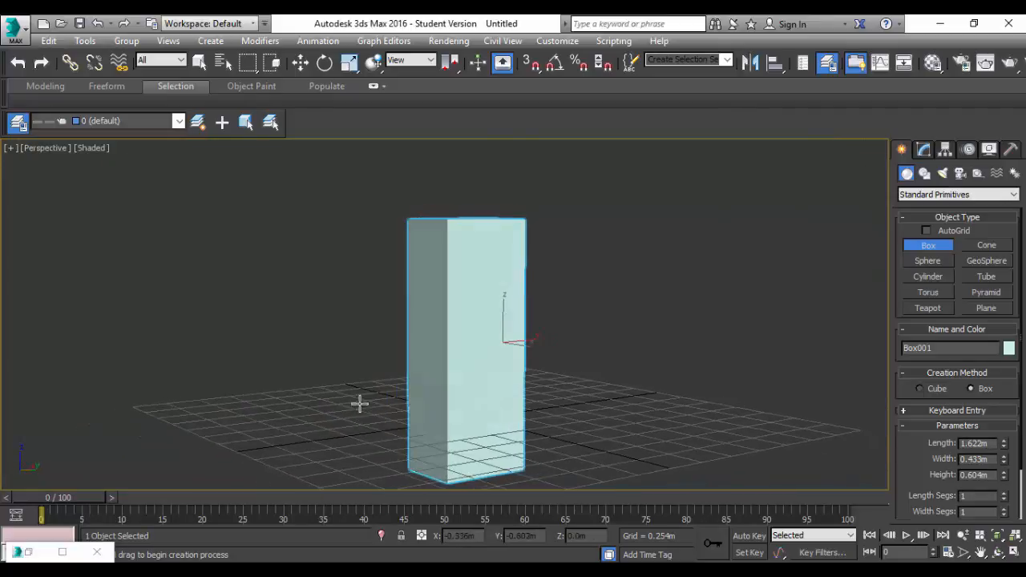
Step: In the Left view, move the box over the side drawing's torso and scale its depth to about 116% to match the body
left_click(36, 148)
left_click(115, 300)
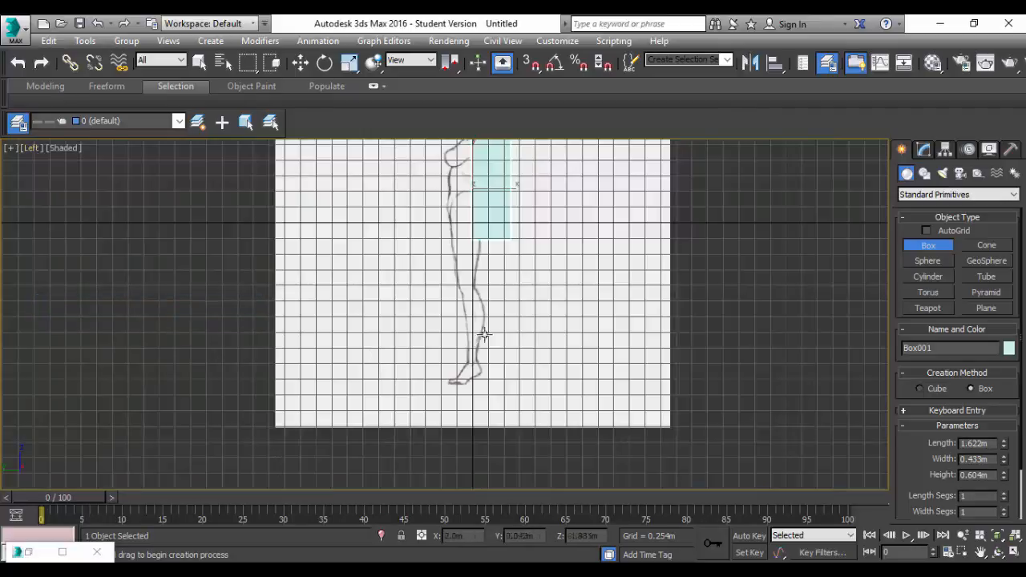
scroll(488, 255, "down", 2)
scroll(491, 252, "up", 5)
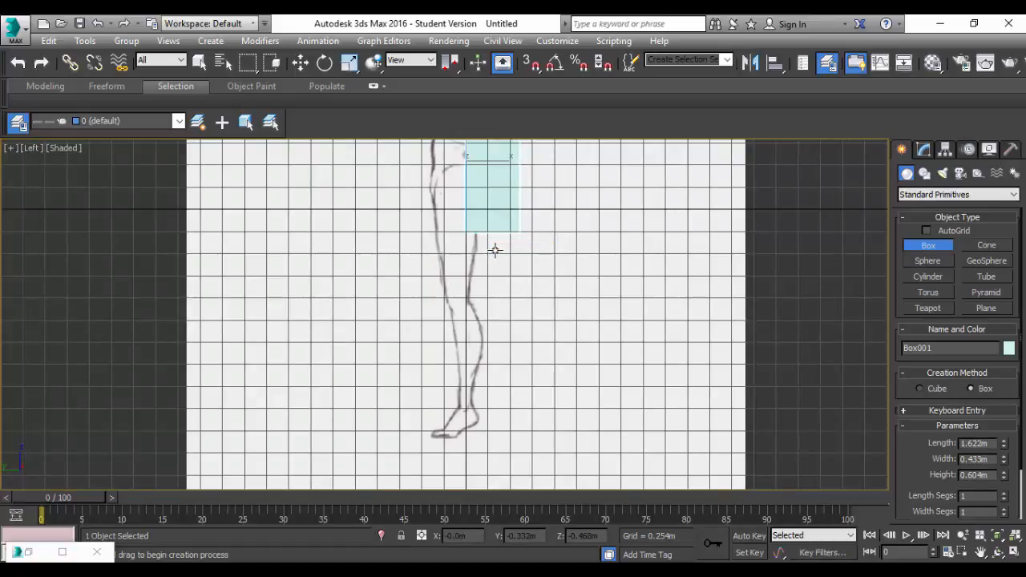
middle_click_drag(495, 250, 516, 429)
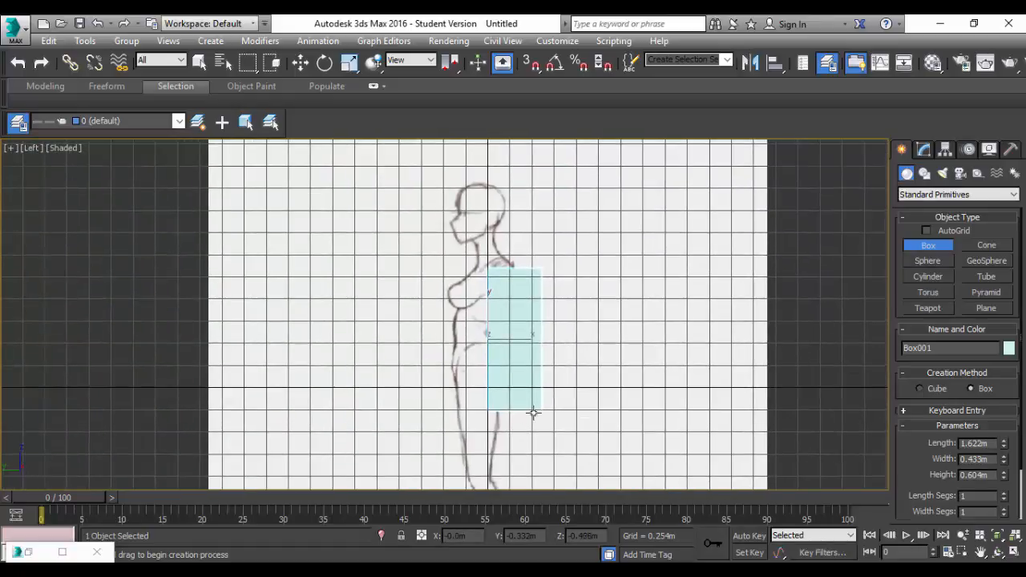
key("w")
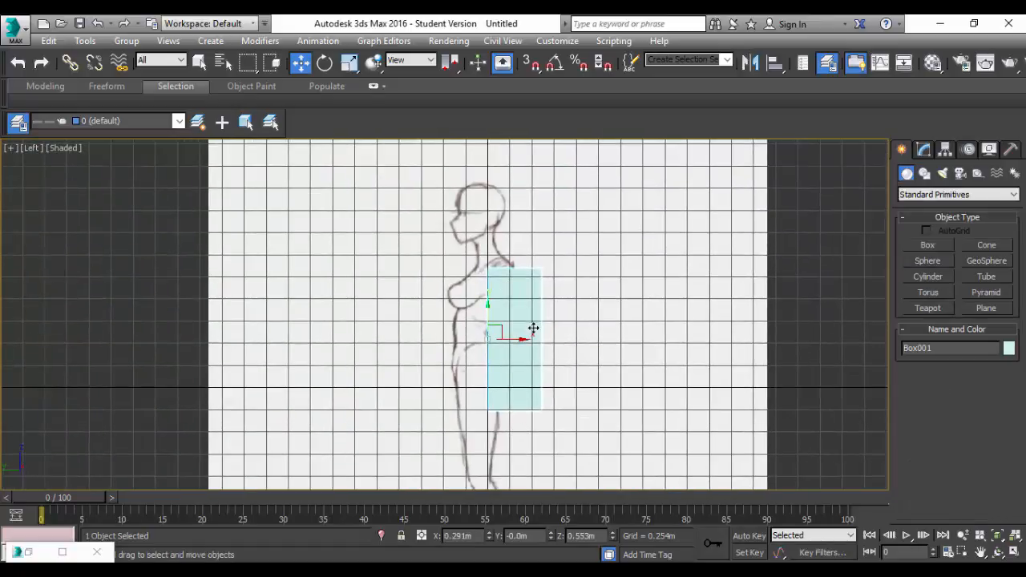
left_click_drag(524, 340, 489, 337)
key("r")
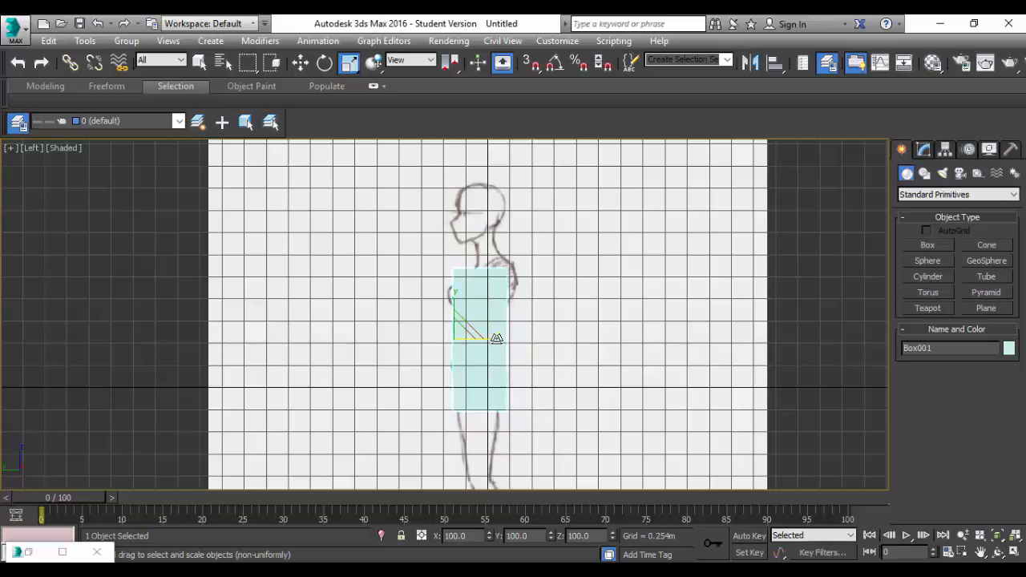
left_click_drag(496, 338, 505, 338)
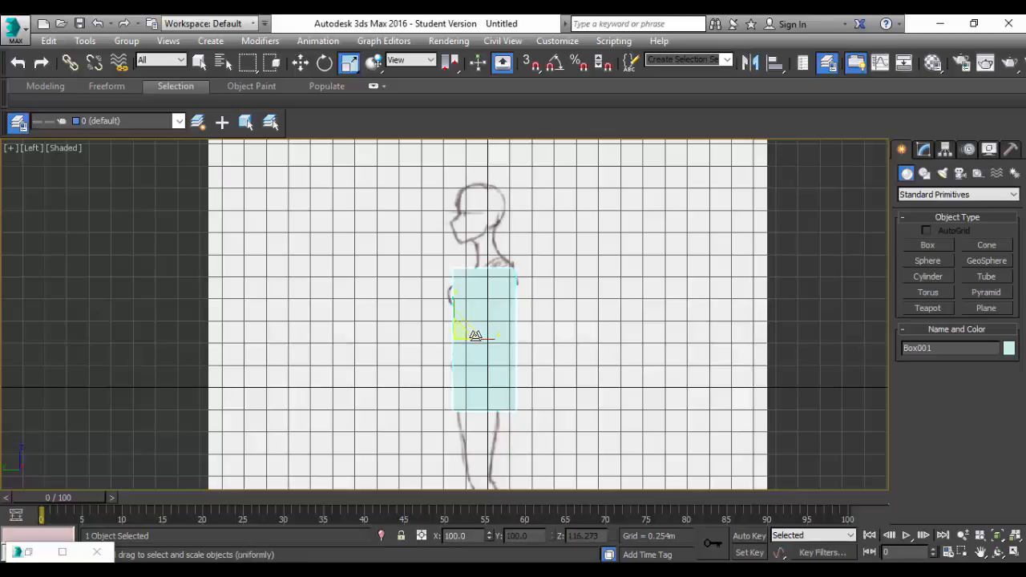
Step: Return to the Front view and add an Edit Poly modifier to the torso box
left_click(33, 150)
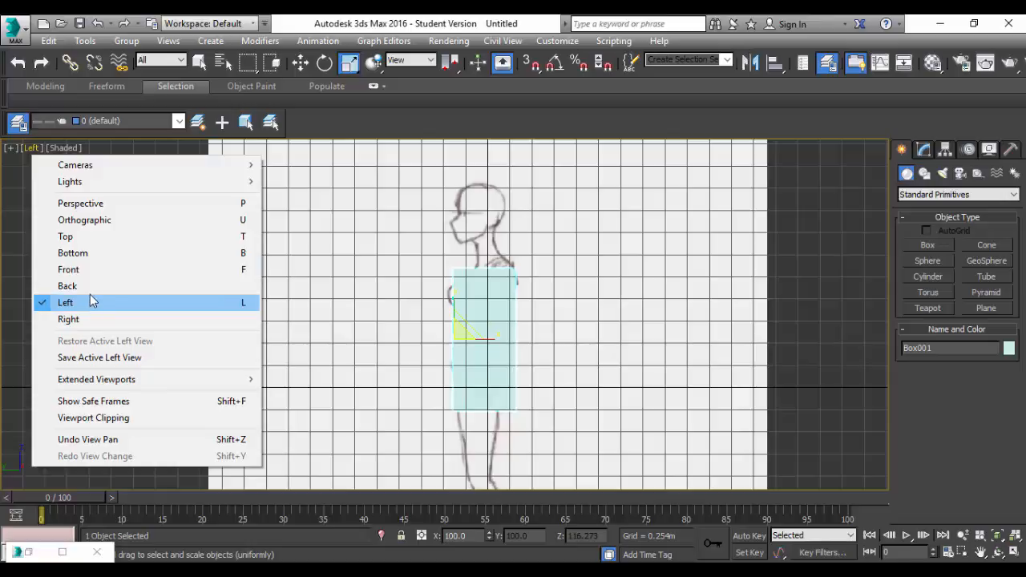
left_click(78, 271)
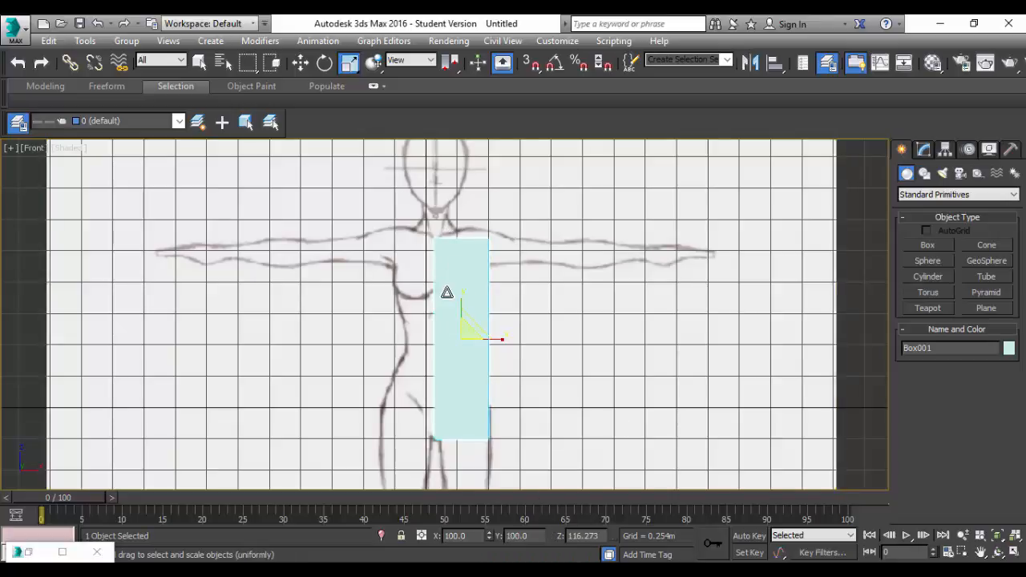
left_click_drag(447, 292, 446, 292)
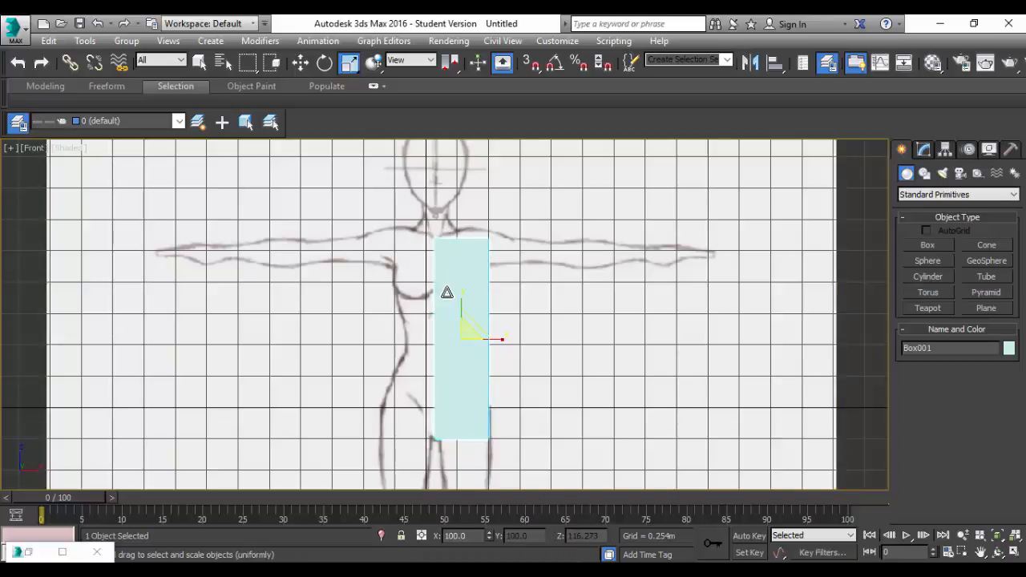
left_click(925, 151)
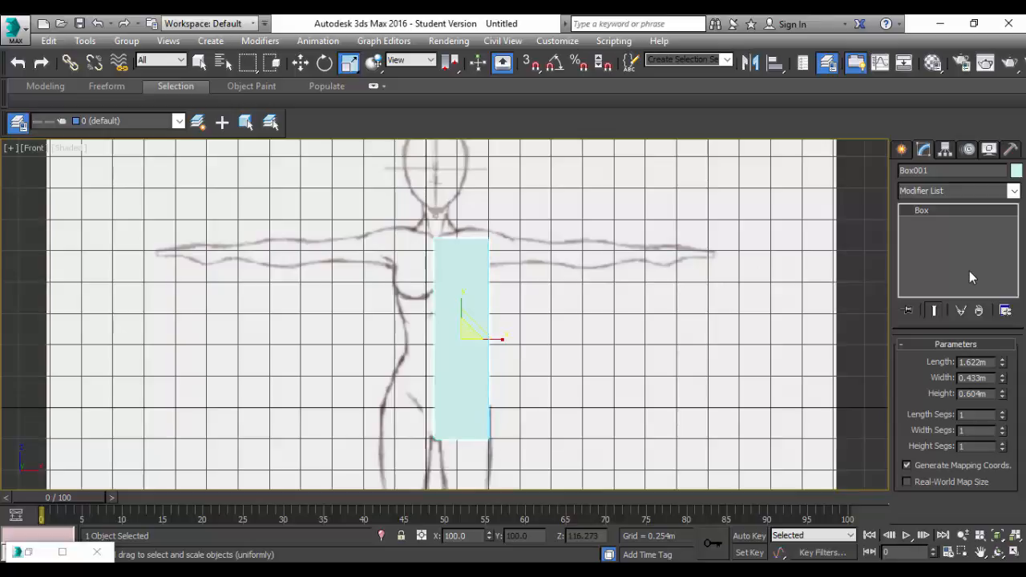
left_click(1013, 193)
scroll(957, 523, "down", 1)
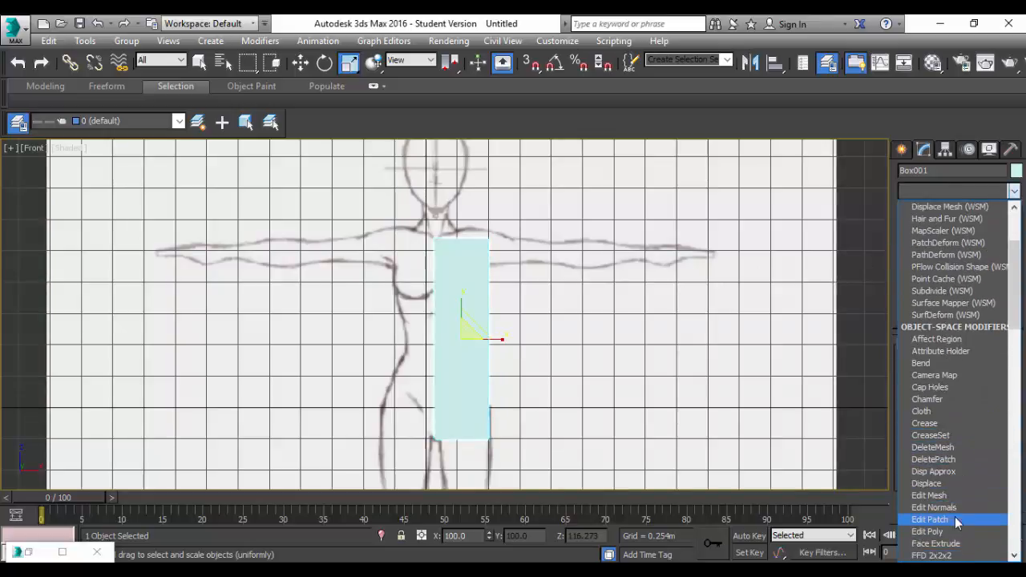
scroll(946, 509, "down", 1)
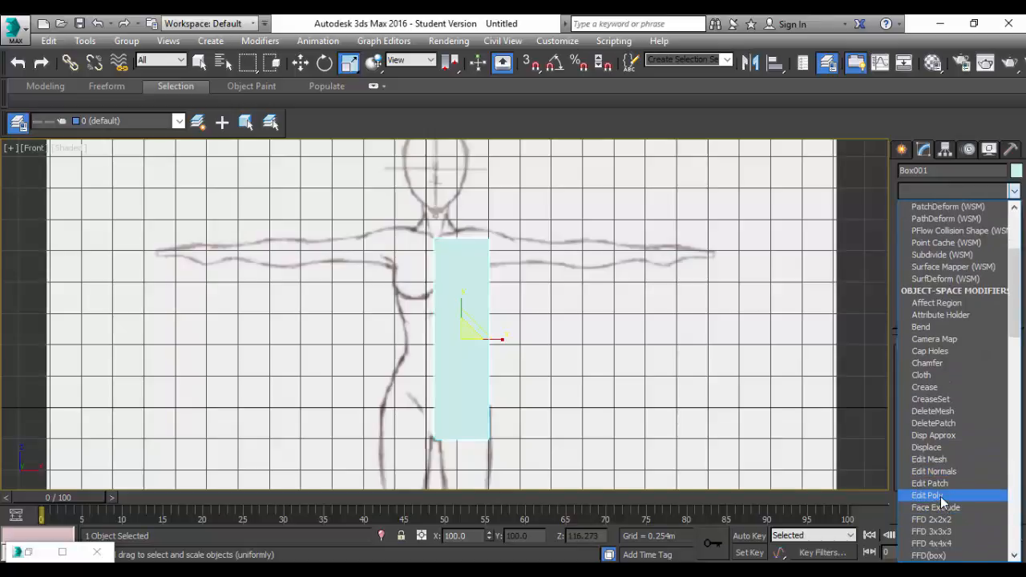
left_click(940, 496)
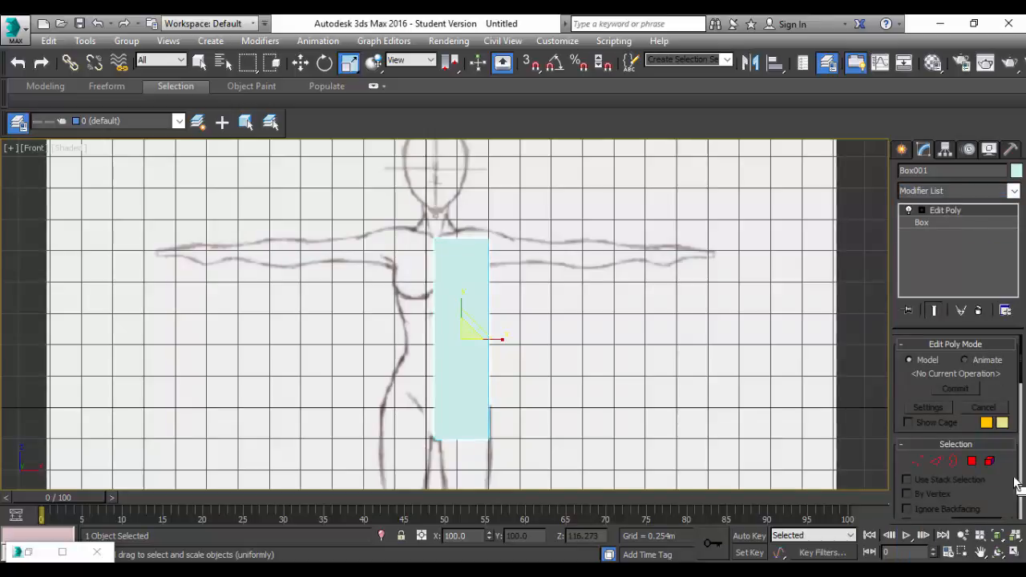
Step: Select the torso box's vertical edges and connect them with a horizontal edge loop across the middle
left_click(935, 461)
left_click_drag(511, 334, 403, 342)
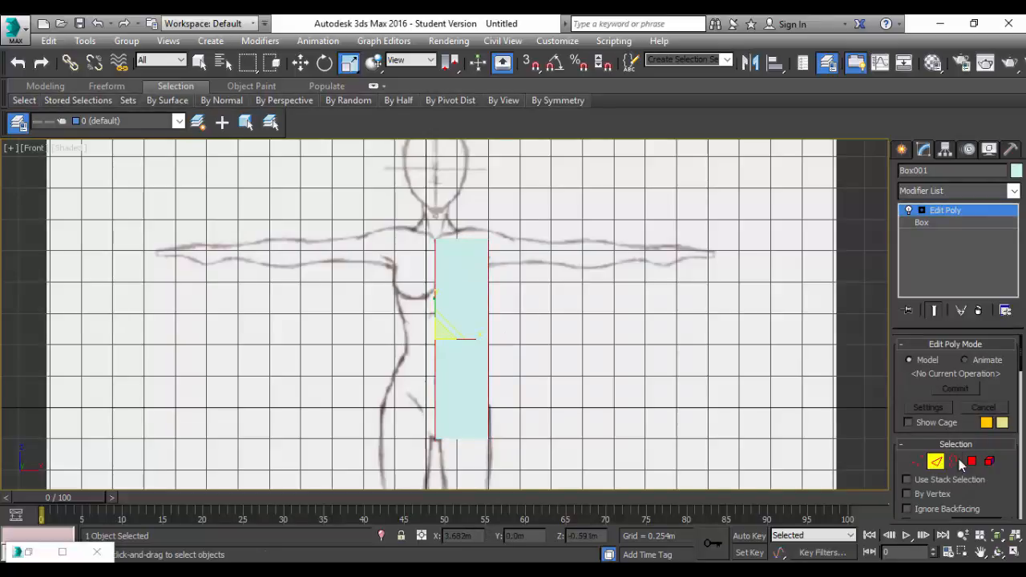
scroll(996, 463, "down", 5)
scroll(995, 464, "down", 3)
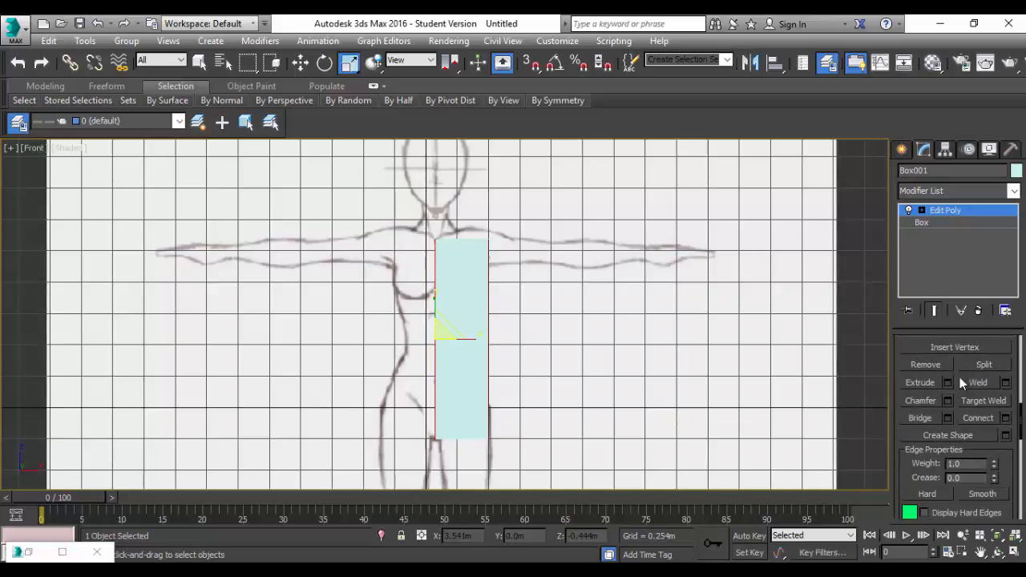
left_click(983, 421)
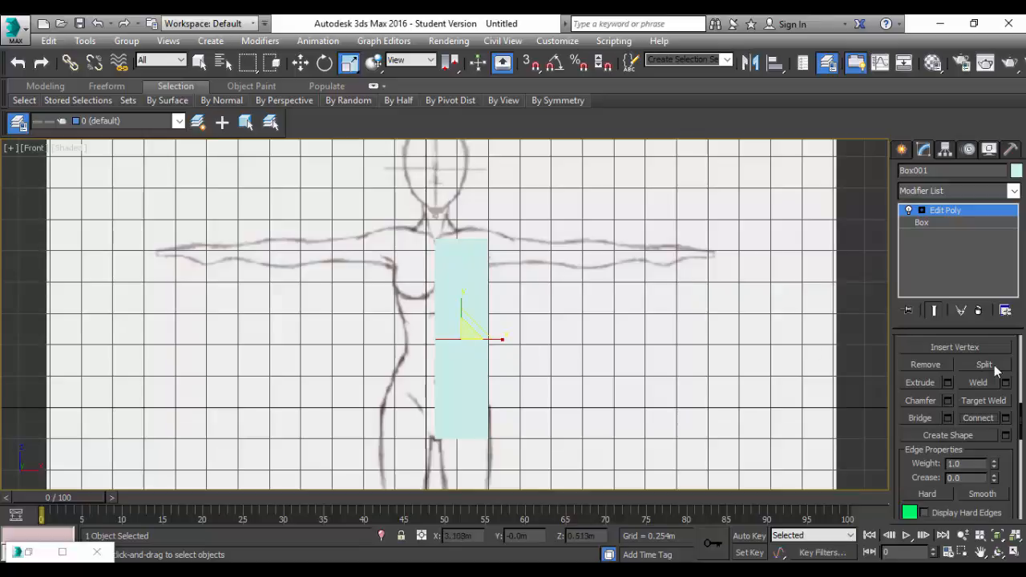
scroll(983, 411, "up", 3)
scroll(983, 411, "up", 5)
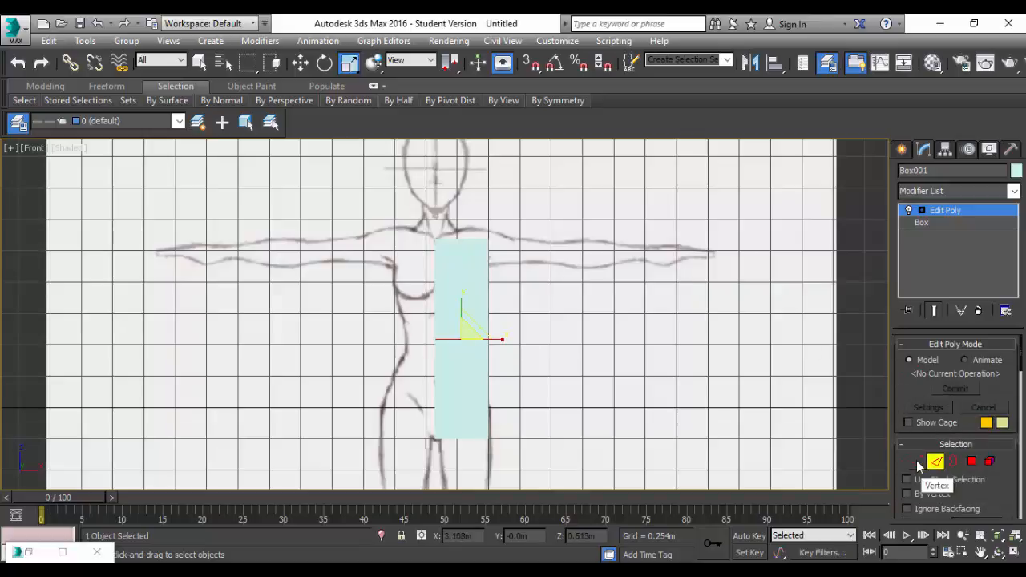
Step: Move the torso's outer mid-height vertices inward to the drawn waist and nudge the bottom outer vertices slightly outward to the hip line
left_click(917, 460)
left_click_drag(506, 320, 472, 365)
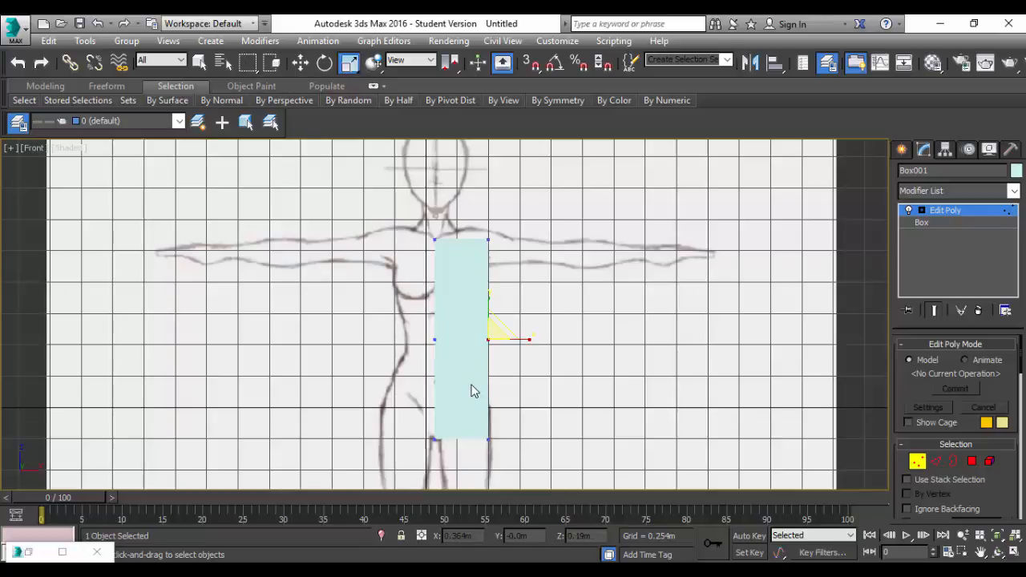
key("w")
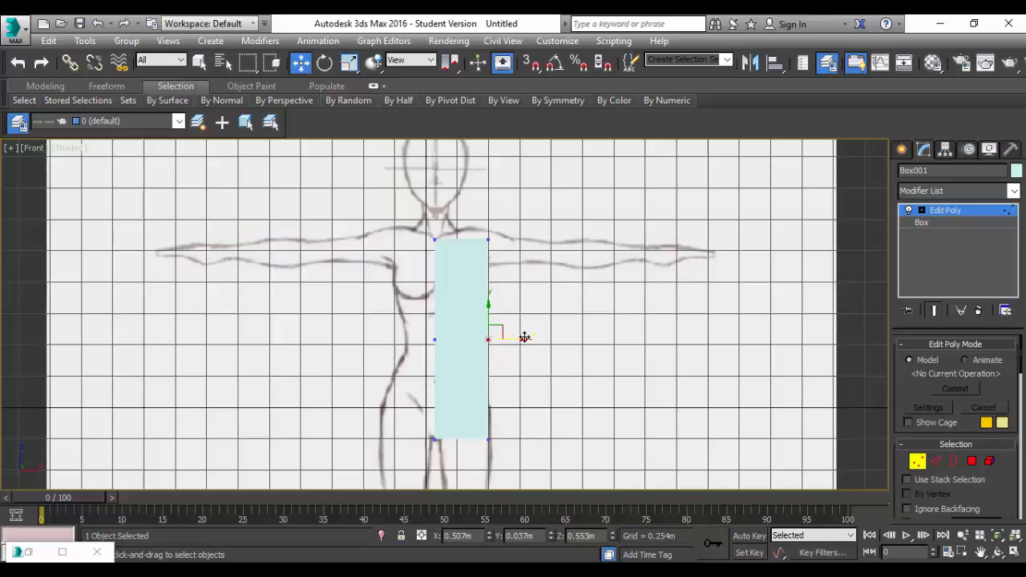
left_click_drag(522, 340, 499, 341)
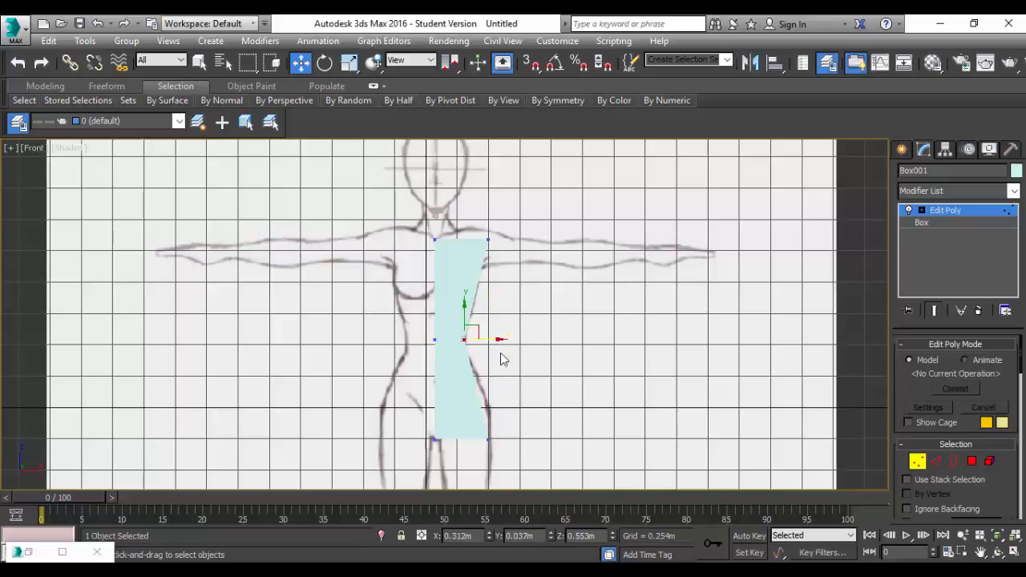
left_click(487, 440)
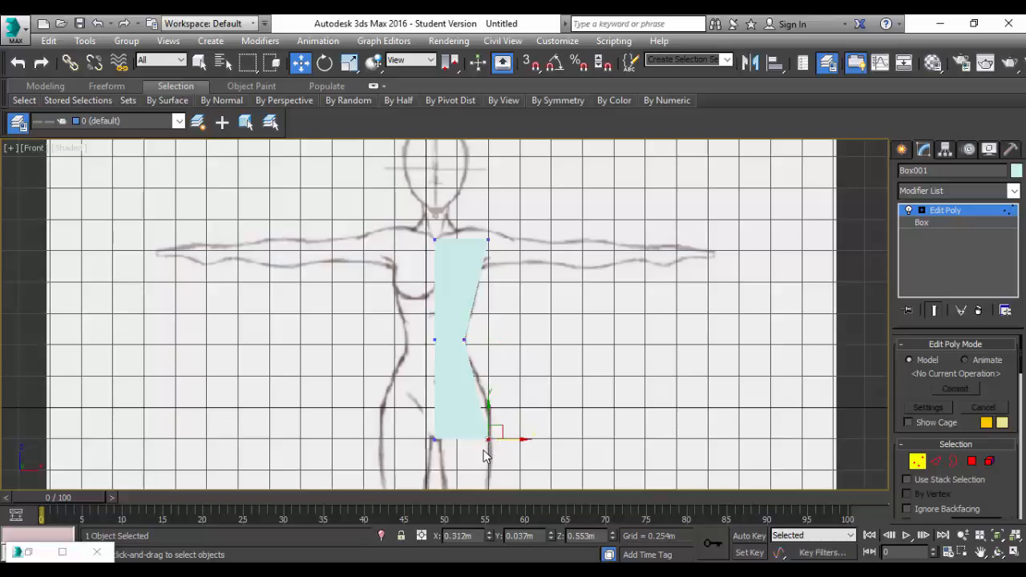
left_click_drag(513, 439, 515, 439)
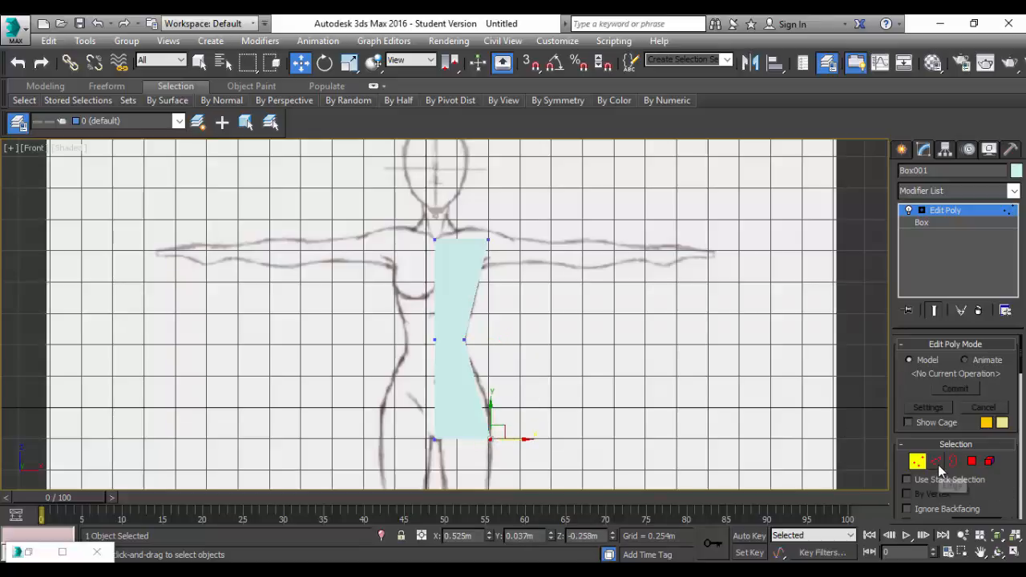
Step: Select the four vertical edges below the waist and connect them with a horizontal edge loop at hip height
left_click(936, 462)
left_click_drag(497, 391, 374, 407)
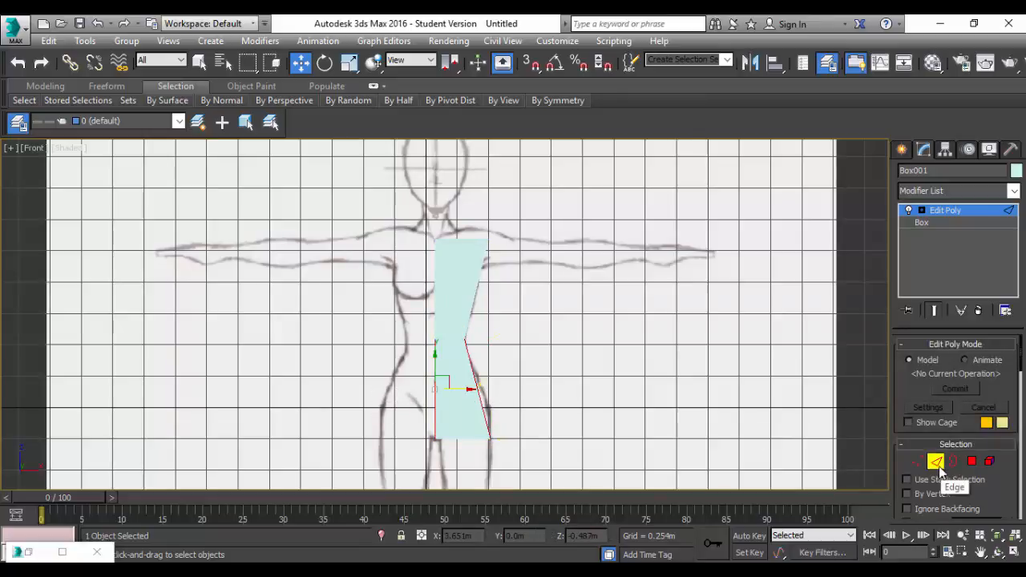
left_click(477, 395)
left_click_drag(542, 366, 357, 407)
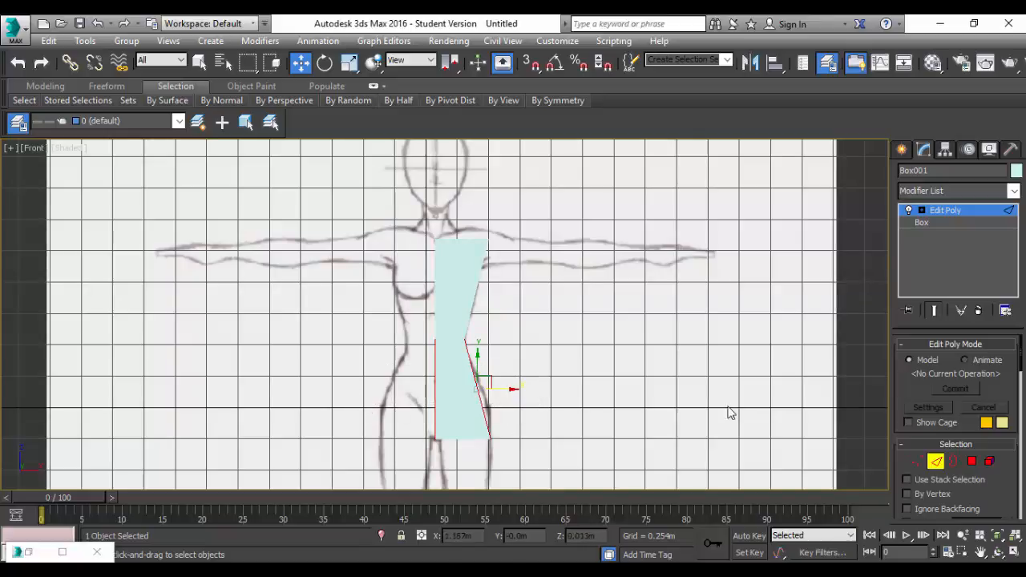
scroll(990, 485, "down", 5)
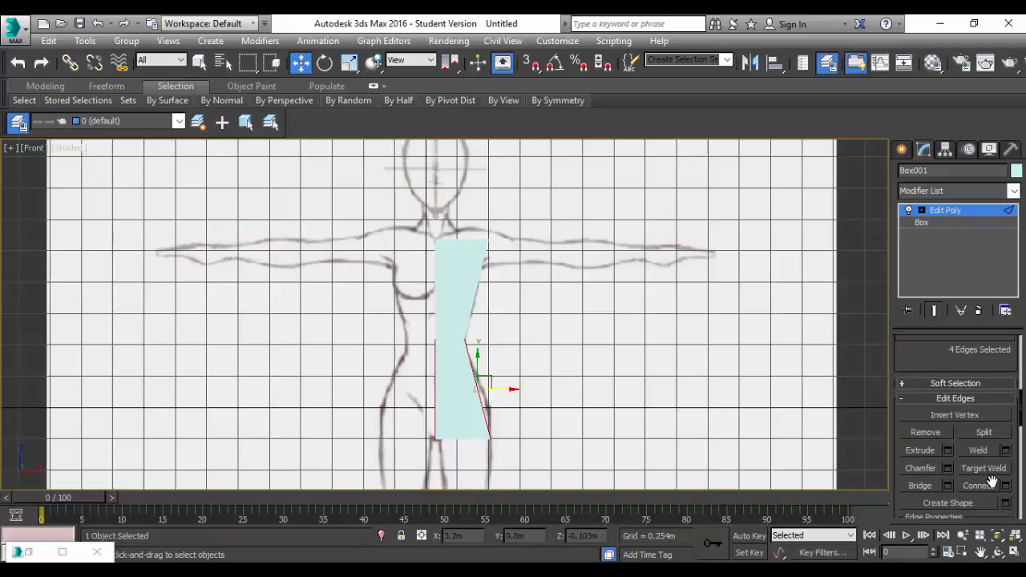
left_click(988, 486)
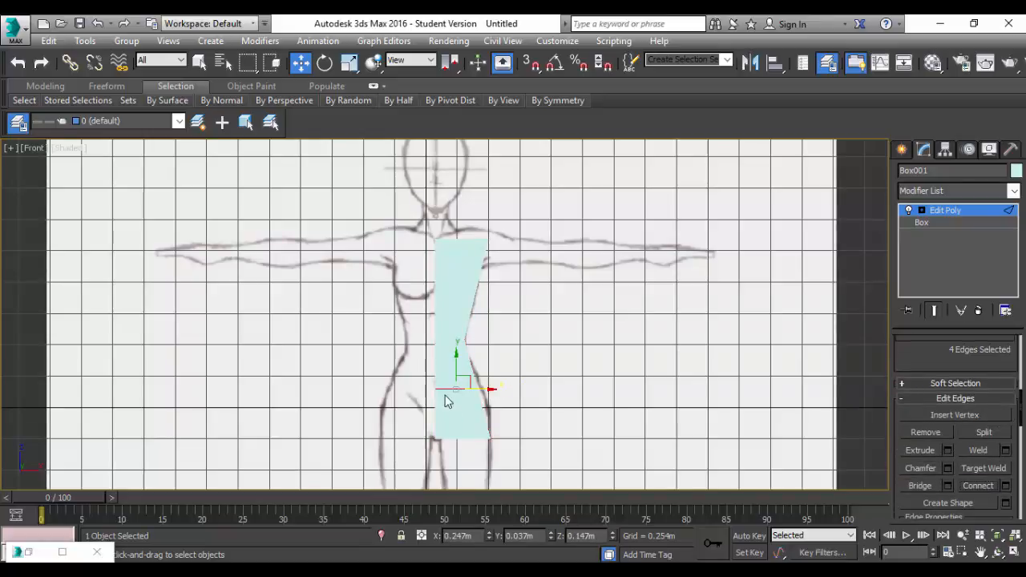
Step: Move the outer vertices of the hip loop outward to match the hip outline in the front drawing
scroll(977, 433, "up", 5)
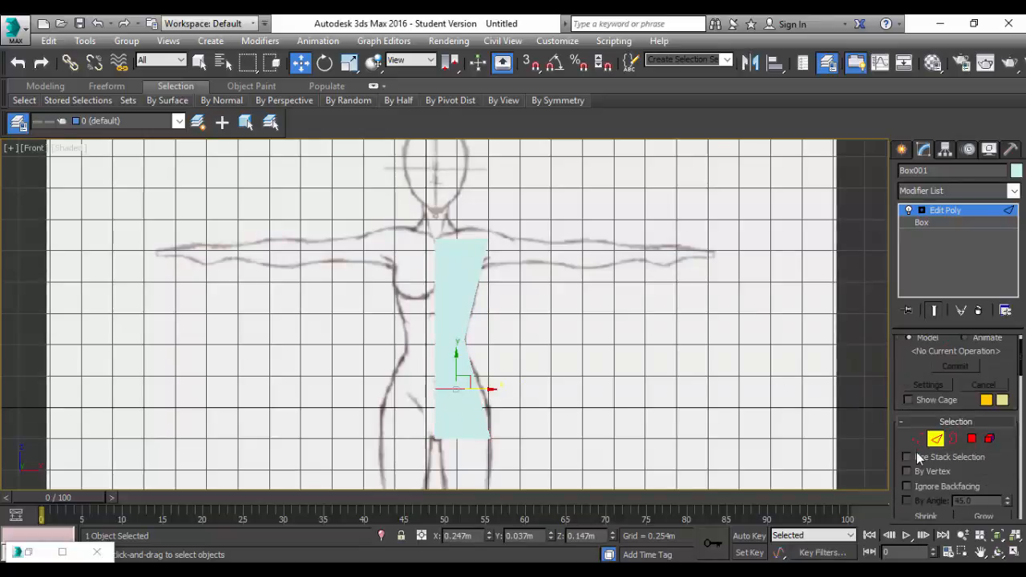
left_click(918, 440)
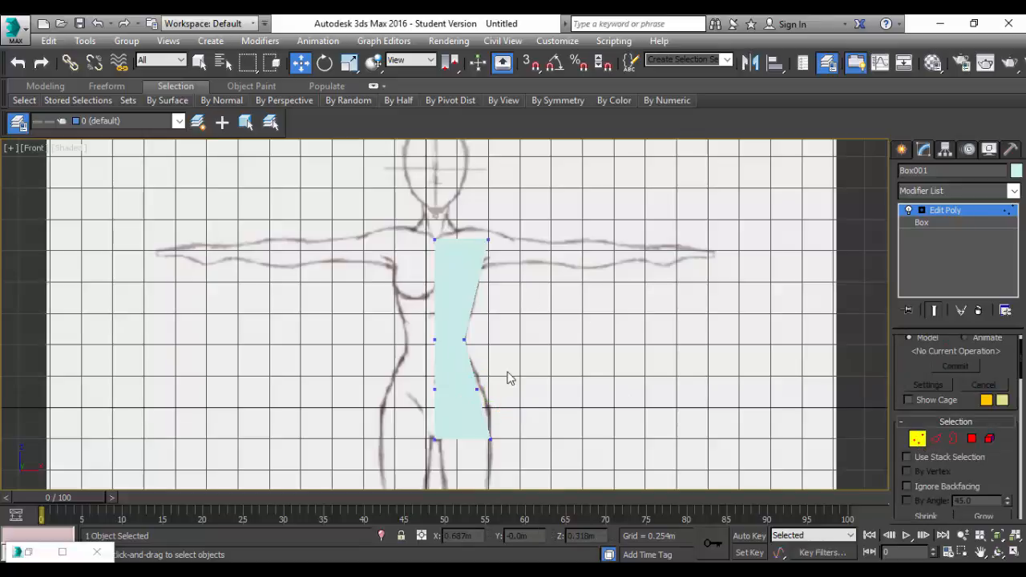
left_click_drag(496, 373, 522, 388)
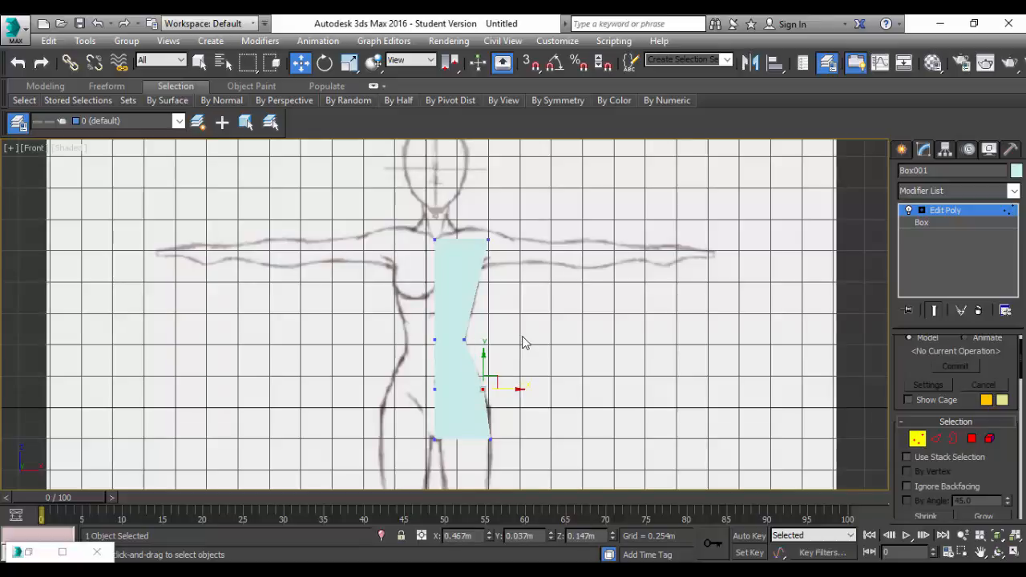
scroll(488, 268, "up", 3)
scroll(487, 268, "down", 3)
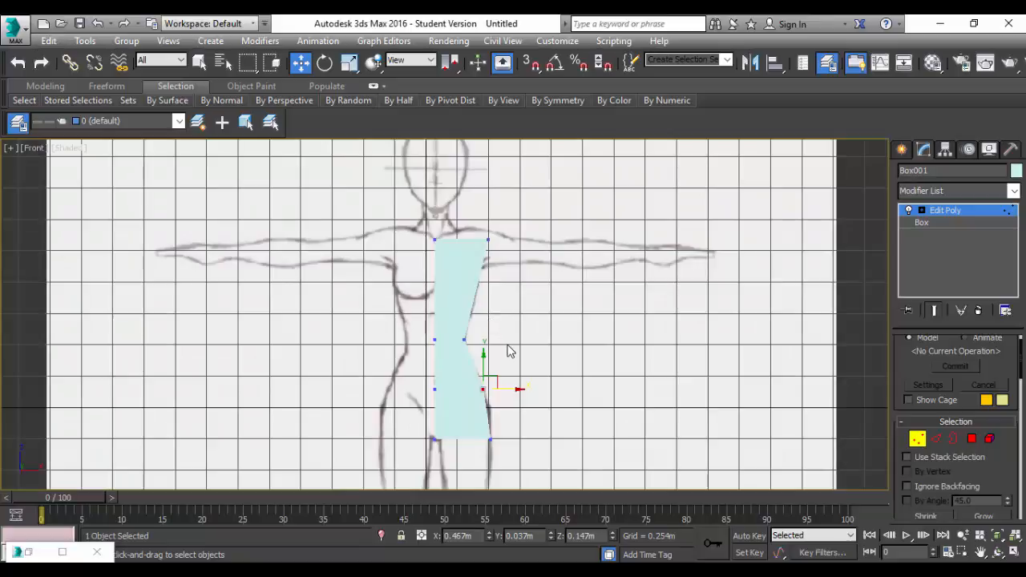
Step: In the Left view, fit the torso's bottom front vertices to the thigh line and its top front vertices to the base of the neck
middle_click_drag(505, 351, 494, 351, "alt")
mouse_move(481, 367)
middle_mouse_down("alt")
mouse_move(424, 367)
mouse_move(575, 363)
mouse_move(465, 366)
mouse_move(510, 353)
middle_mouse_up("alt")
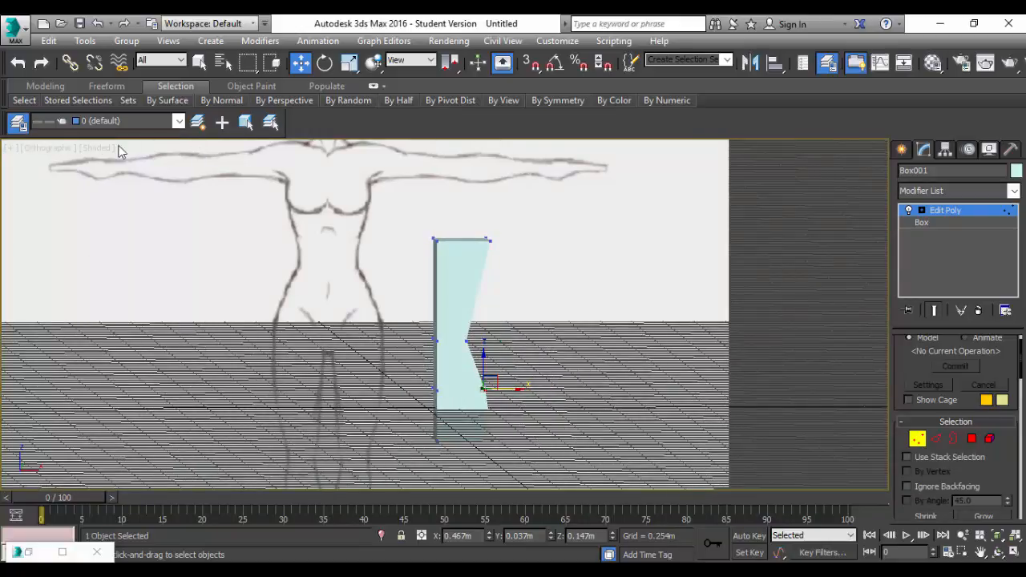
left_click(49, 149)
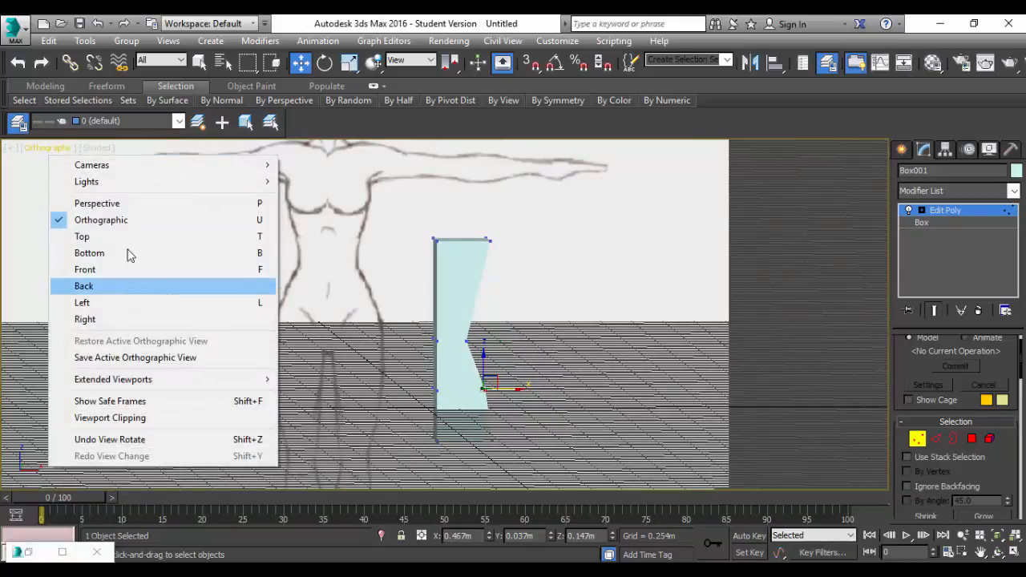
left_click(116, 301)
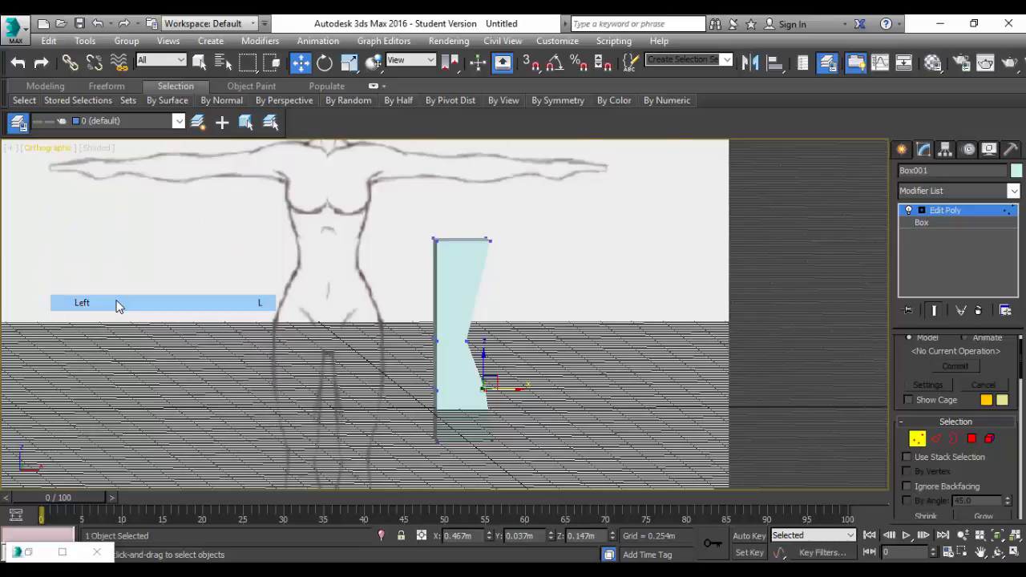
scroll(562, 343, "up", 3)
scroll(557, 344, "down", 2)
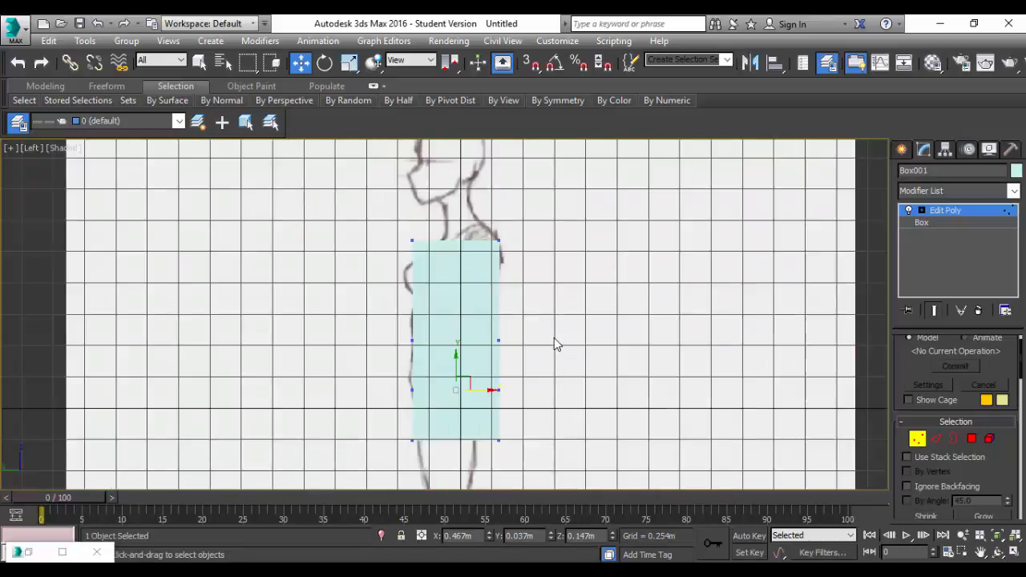
left_click(394, 430)
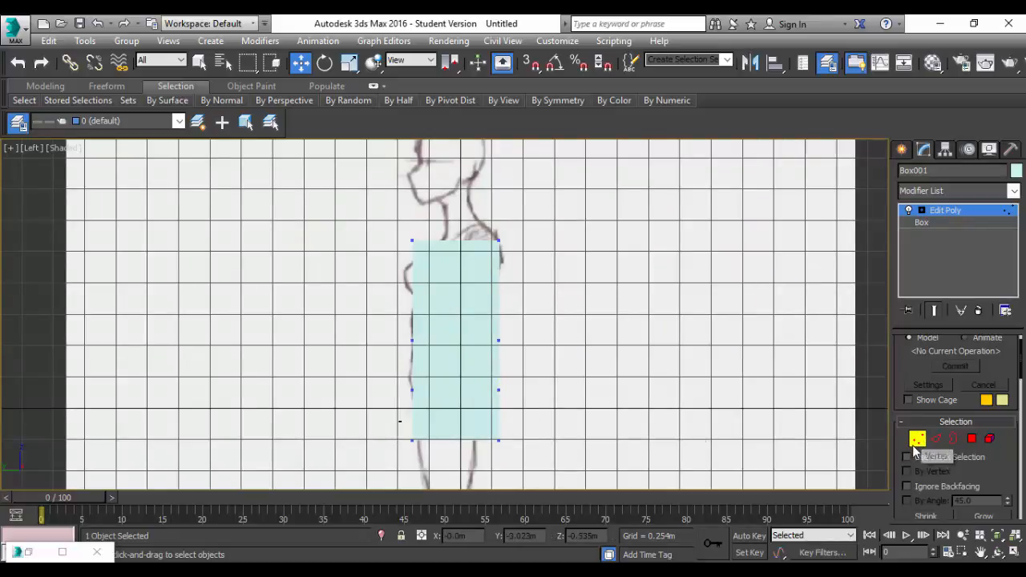
left_click_drag(391, 427, 450, 440)
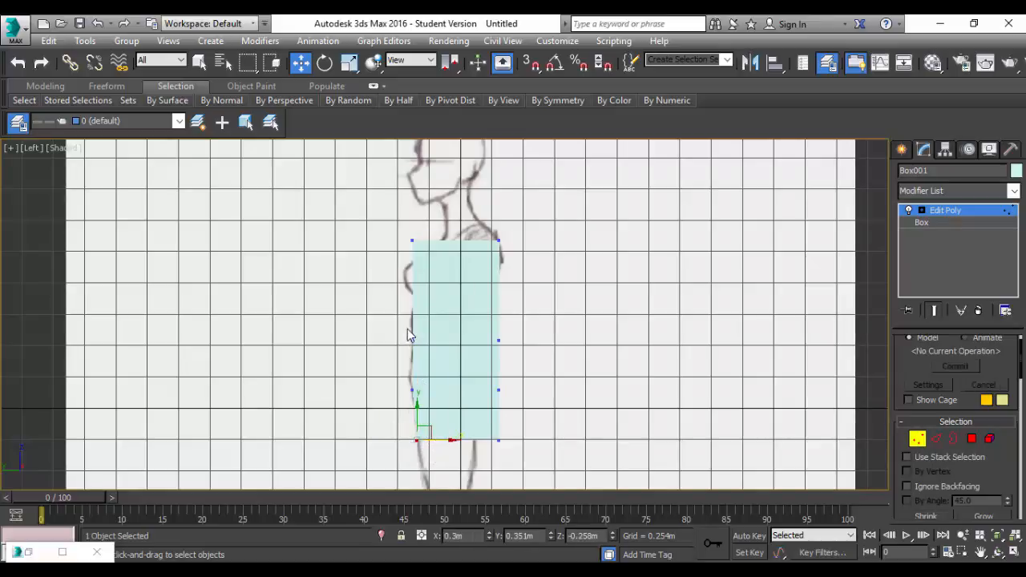
left_click_drag(401, 229, 476, 241)
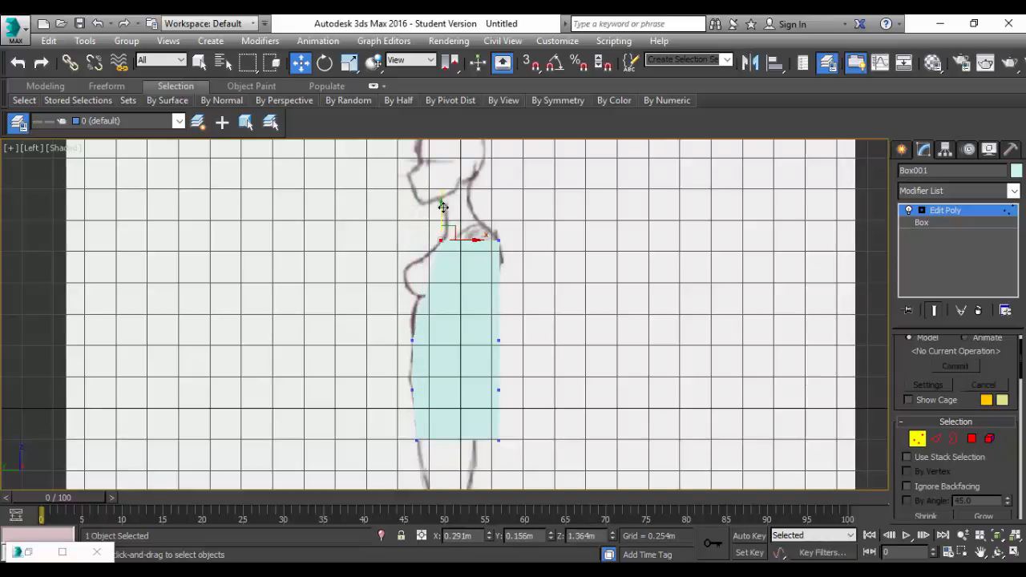
left_click_drag(441, 206, 438, 212)
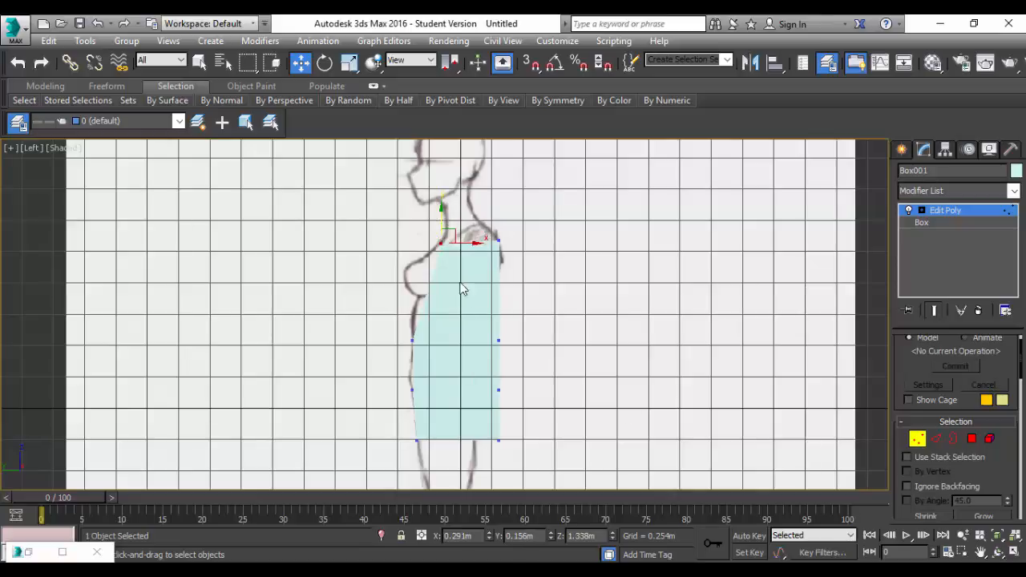
Step: Shape the torso's back profile by moving the rear hip, waist and bottom vertices inward onto the side drawing and raising the waist vertices slightly
left_click_drag(525, 326, 495, 405)
left_click_drag(534, 364, 525, 364)
left_click_drag(505, 320, 486, 338)
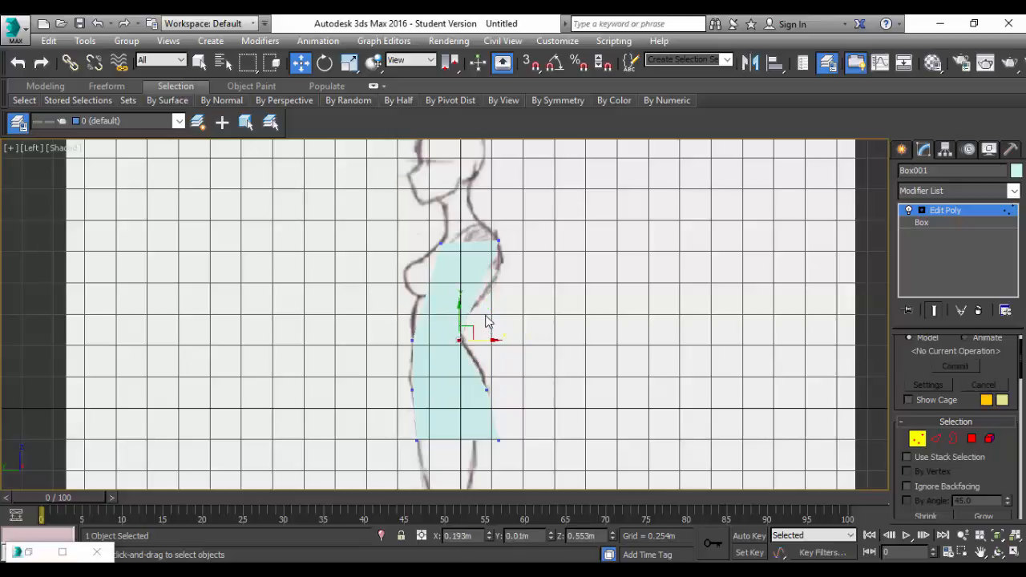
left_click_drag(457, 302, 460, 297)
mouse_move(511, 424)
left_mouse_down()
mouse_move(488, 453)
mouse_move(518, 440)
mouse_move(501, 440)
left_mouse_up()
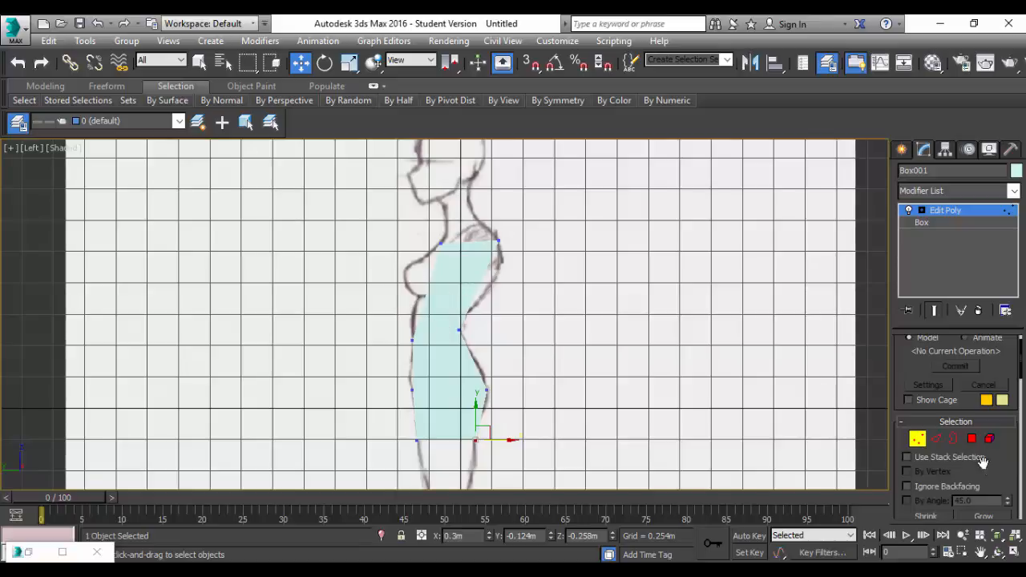
Step: Select the four edges between waist and shoulders and connect them with an edge loop across the chest
left_click(935, 439)
left_click_drag(516, 286, 375, 329)
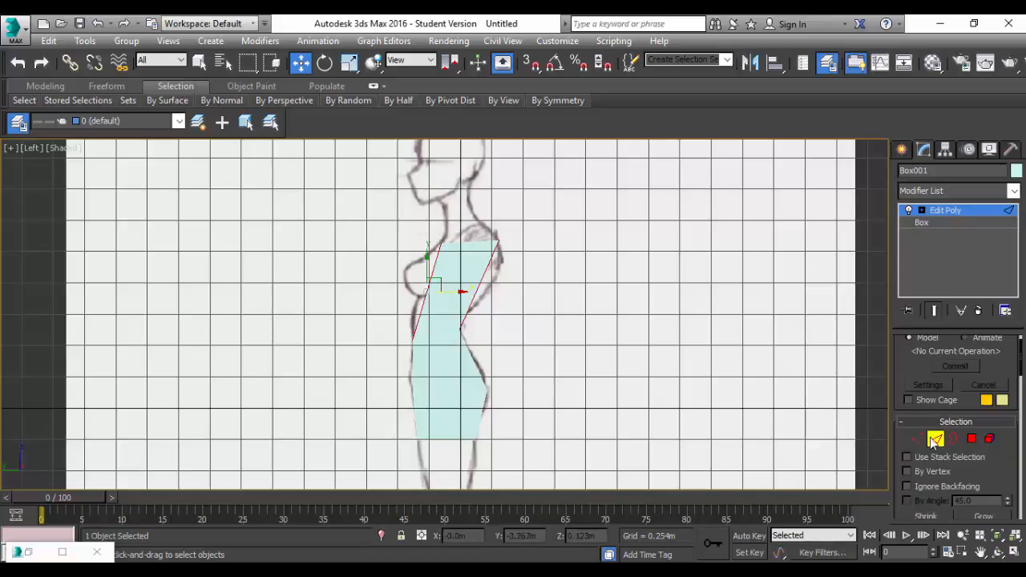
scroll(994, 498, "down", 8)
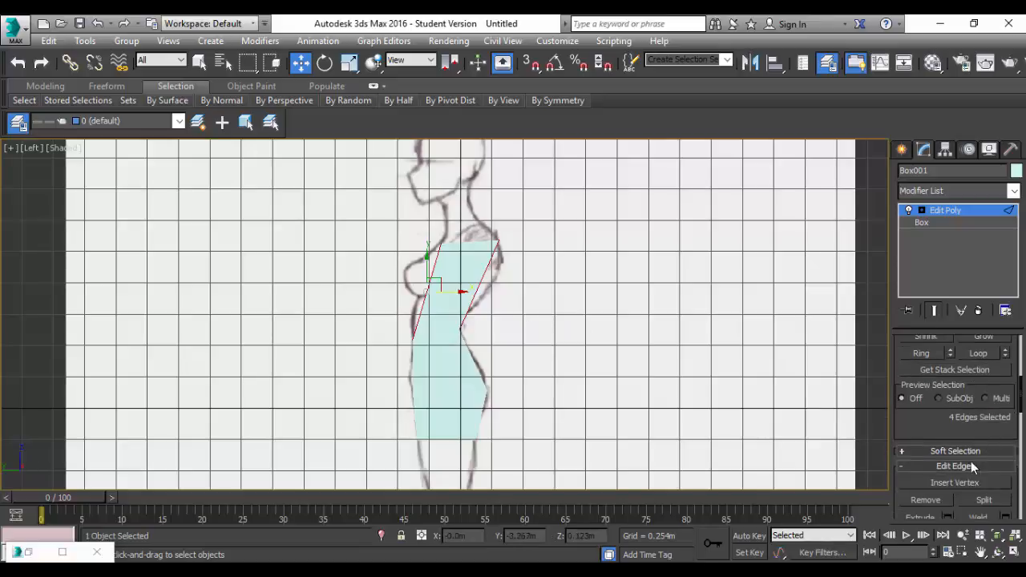
left_click(979, 485)
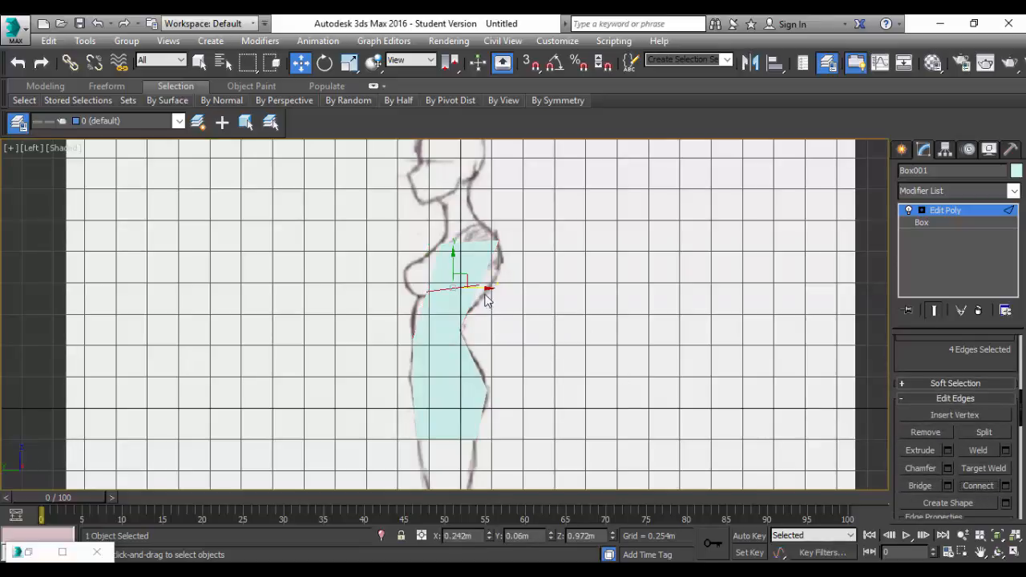
Step: Move the chest loop's front vertices down to the underside of the bust and its rear vertices outward to the drawn back line
scroll(946, 433, "up", 6)
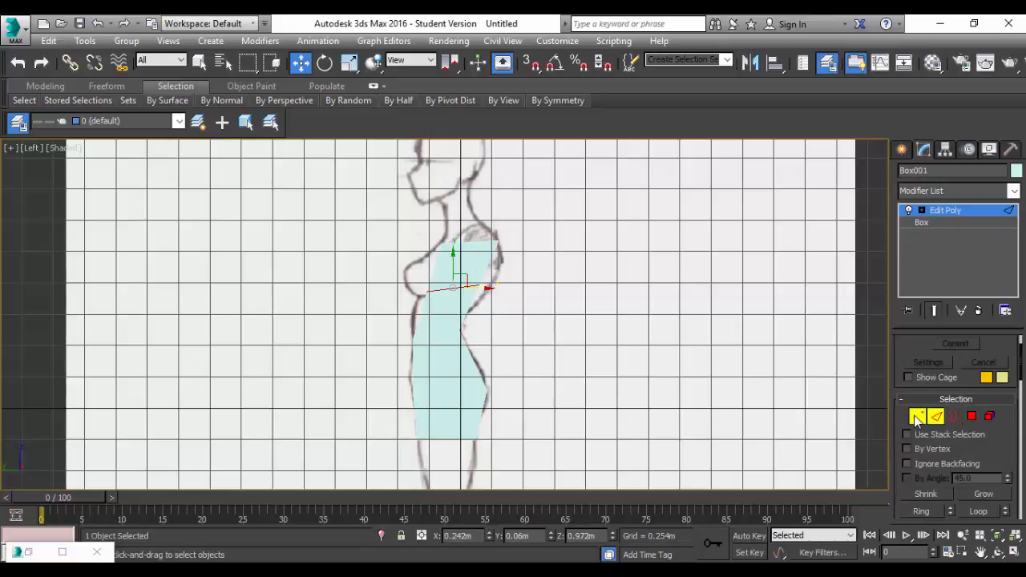
left_click(916, 416)
left_click(430, 290)
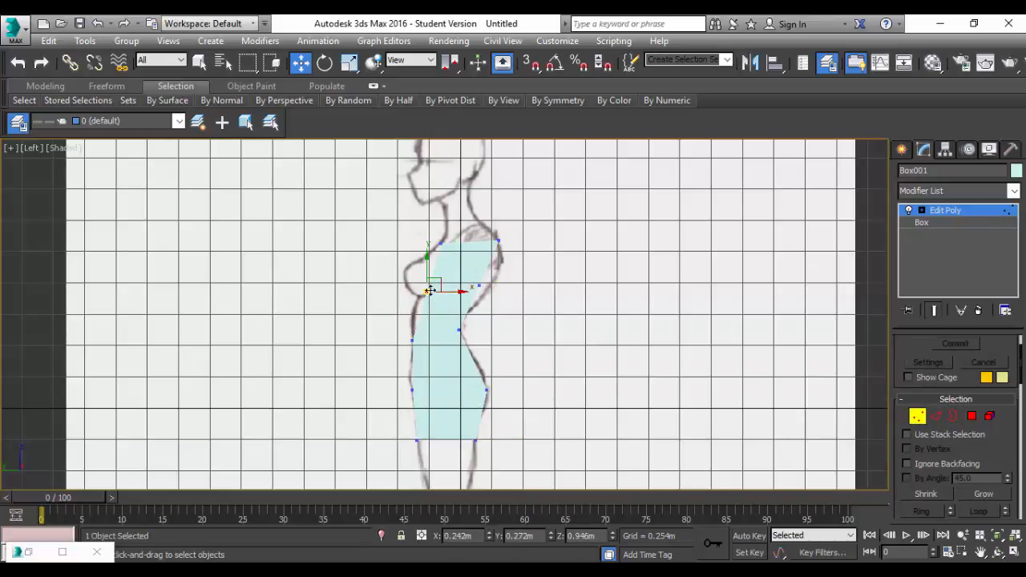
mouse_move(428, 262)
left_mouse_down()
mouse_move(426, 276)
mouse_move(449, 302)
mouse_move(411, 265)
left_mouse_up()
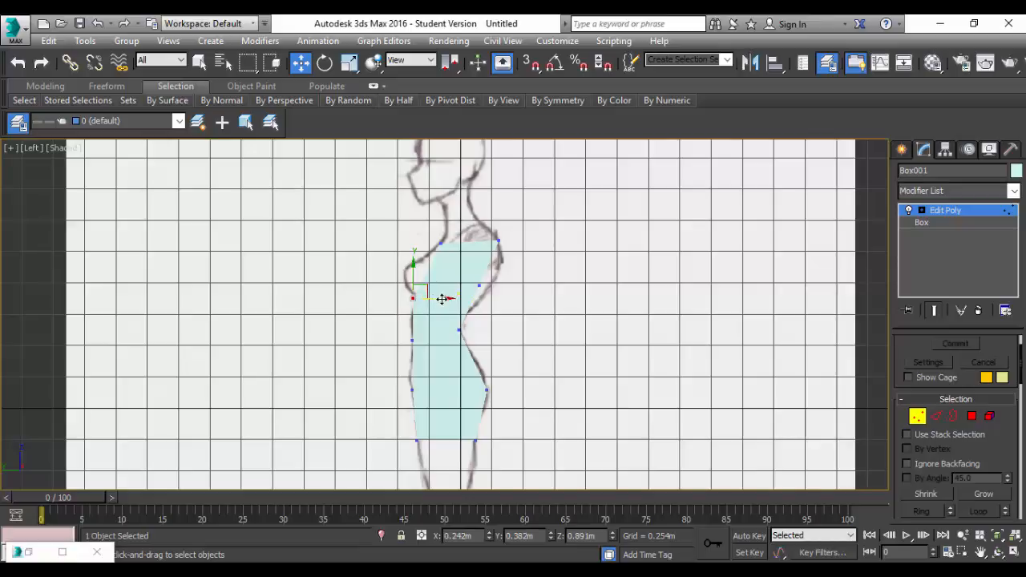
left_click_drag(447, 298, 451, 298)
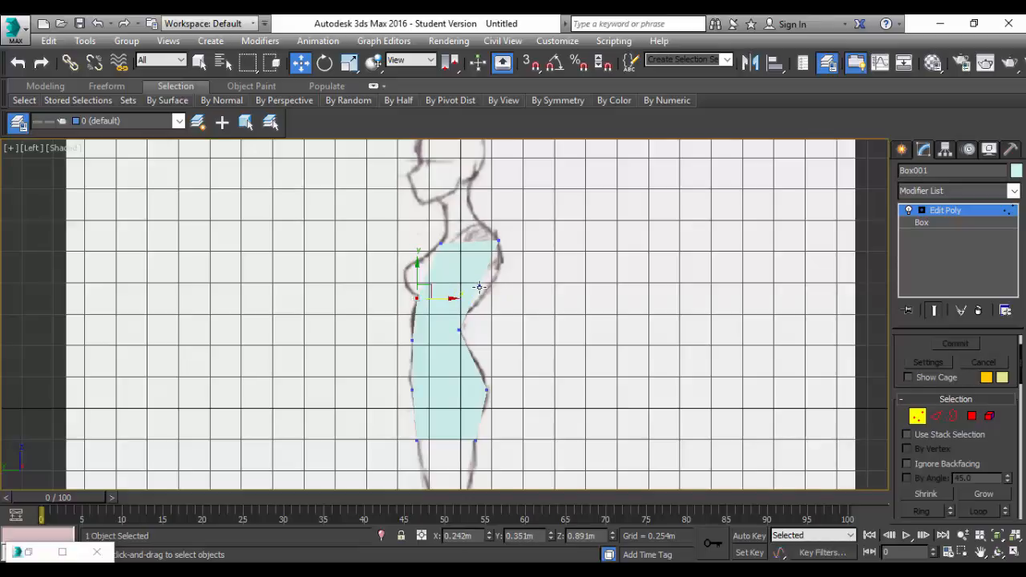
left_click(479, 287)
left_click_drag(513, 285, 522, 289)
Step: Return to the Front view and frame the half torso against the front drawing
mouse_move(533, 340)
middle_mouse_down("alt")
mouse_move(507, 331)
mouse_move(396, 344)
mouse_move(492, 334)
mouse_move(555, 345)
mouse_move(526, 344)
mouse_move(527, 331)
middle_mouse_up("alt")
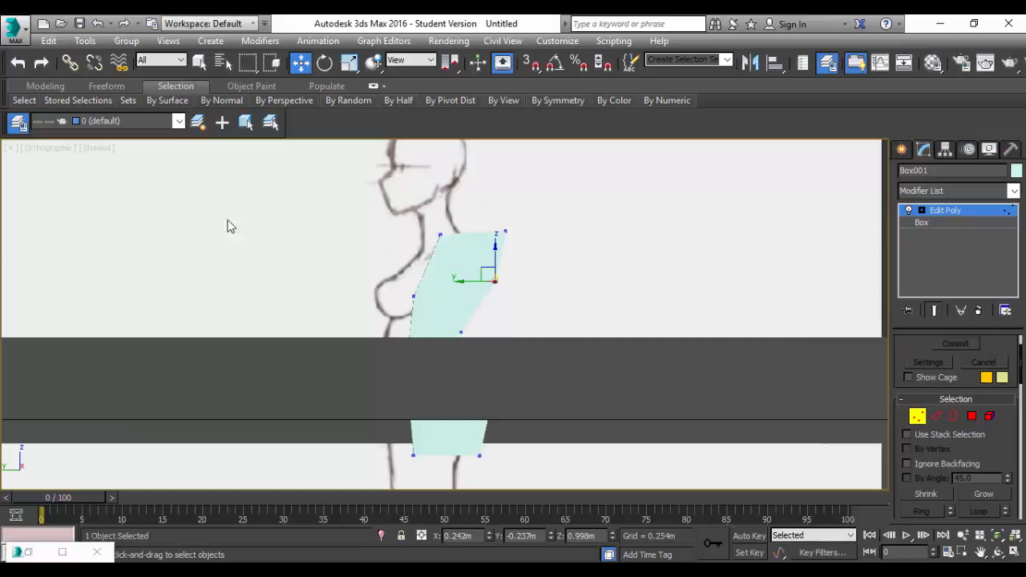
left_click(44, 149)
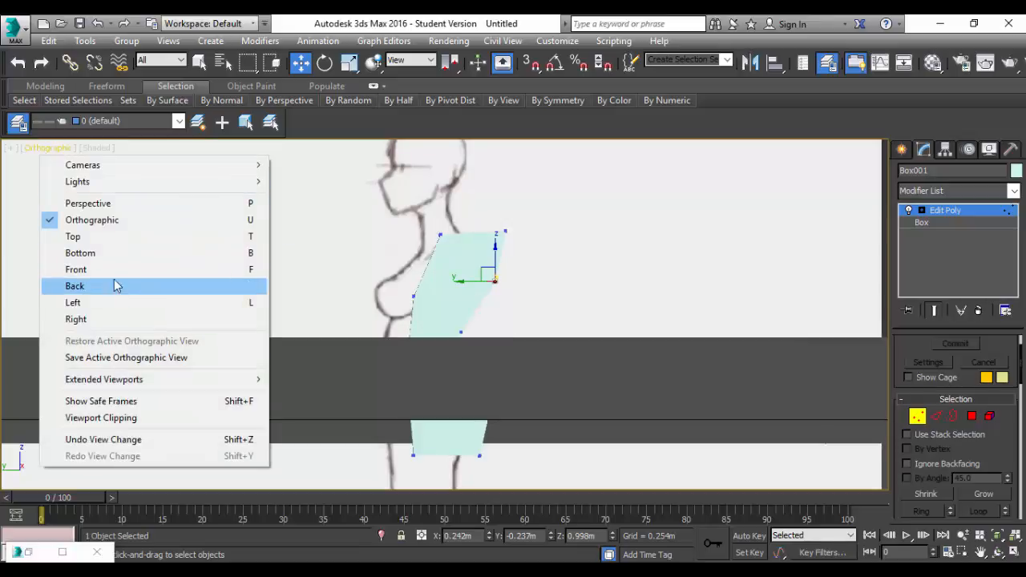
left_click(114, 269)
scroll(481, 316, "down", 5)
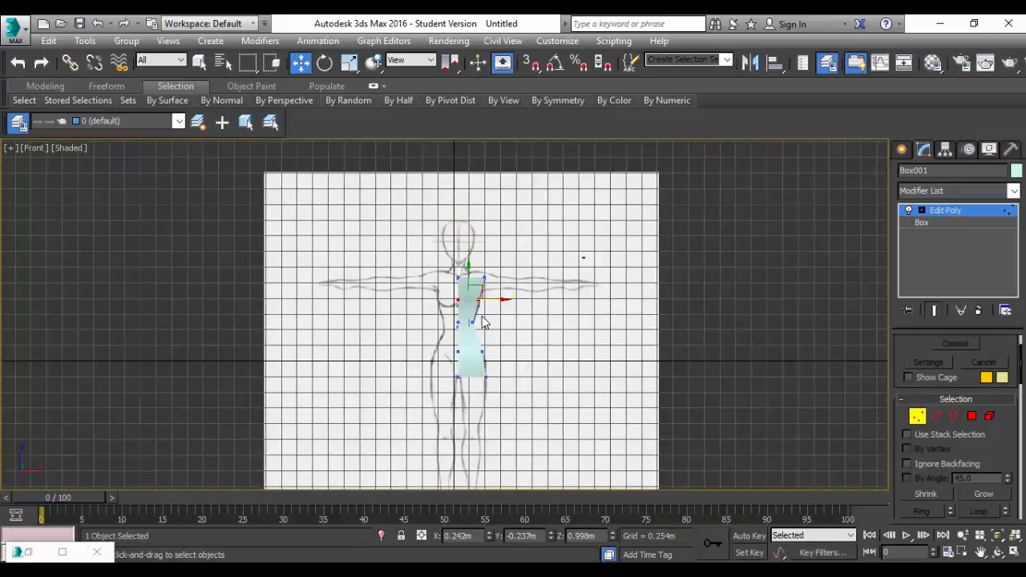
scroll(482, 316, "up", 10)
scroll(482, 316, "down", 3)
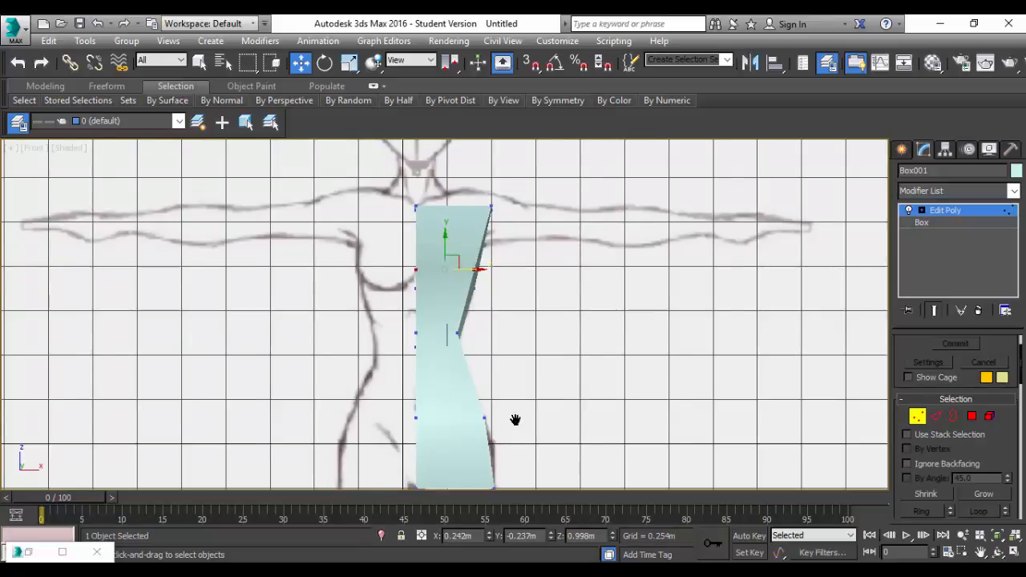
mouse_move(518, 420)
middle_mouse_down()
mouse_move(524, 350)
mouse_move(537, 425)
middle_mouse_up()
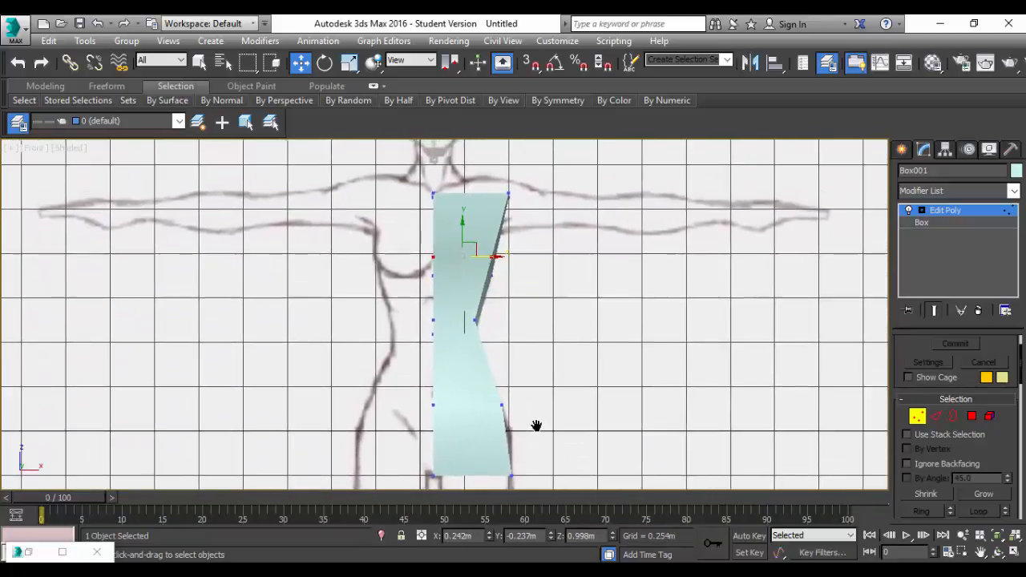
Step: In the Perspective view, connect the front and rear edges of the torso's underside with one edge placed near the inner side, at about X 0.124 m
mouse_move(550, 283)
middle_mouse_down("alt")
mouse_move(540, 307)
mouse_move(525, 300)
middle_mouse_up("alt")
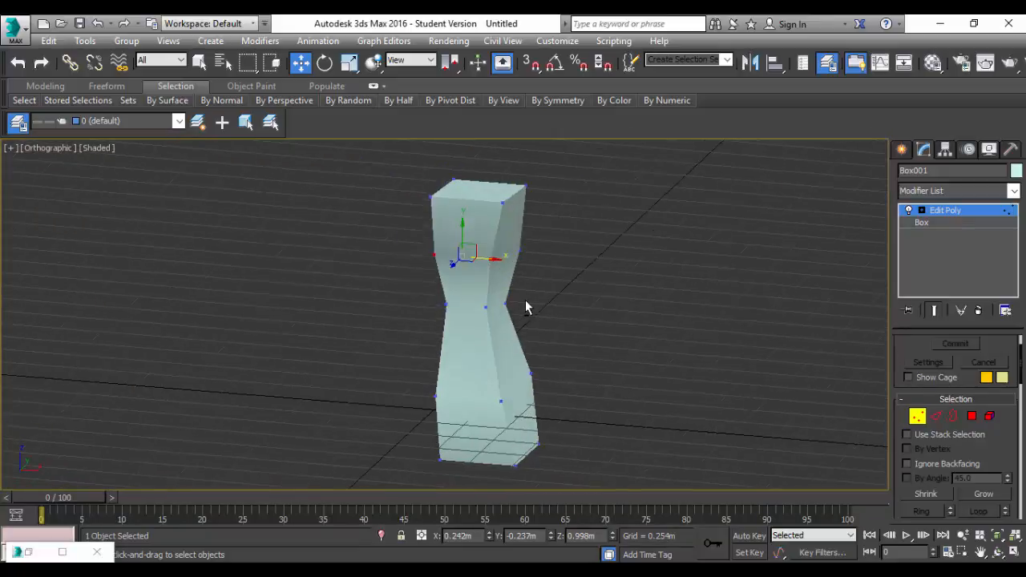
left_click(63, 146)
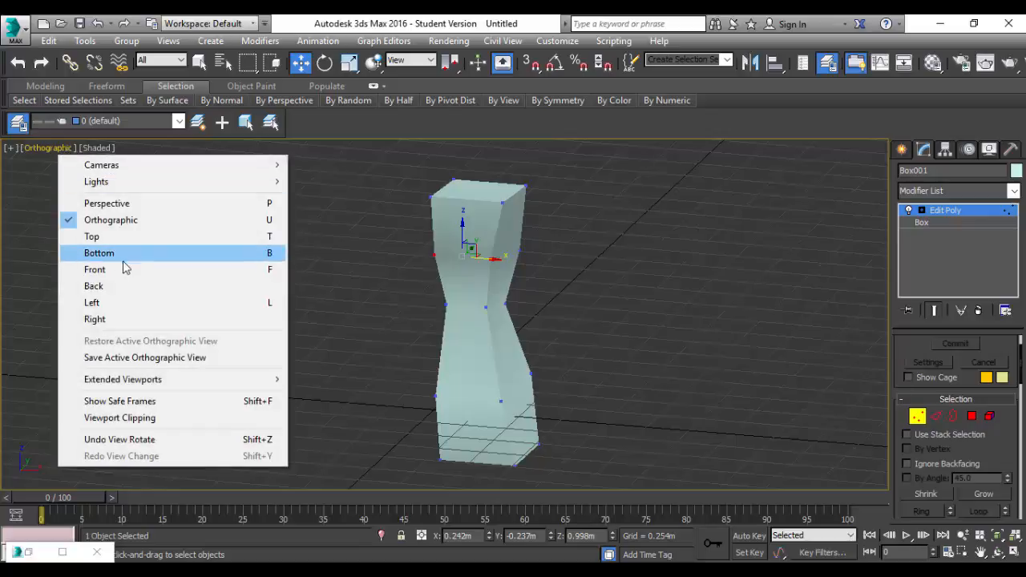
left_click(120, 201)
mouse_move(583, 309)
middle_mouse_down()
mouse_move(599, 283)
mouse_move(614, 312)
mouse_move(601, 289)
middle_mouse_up()
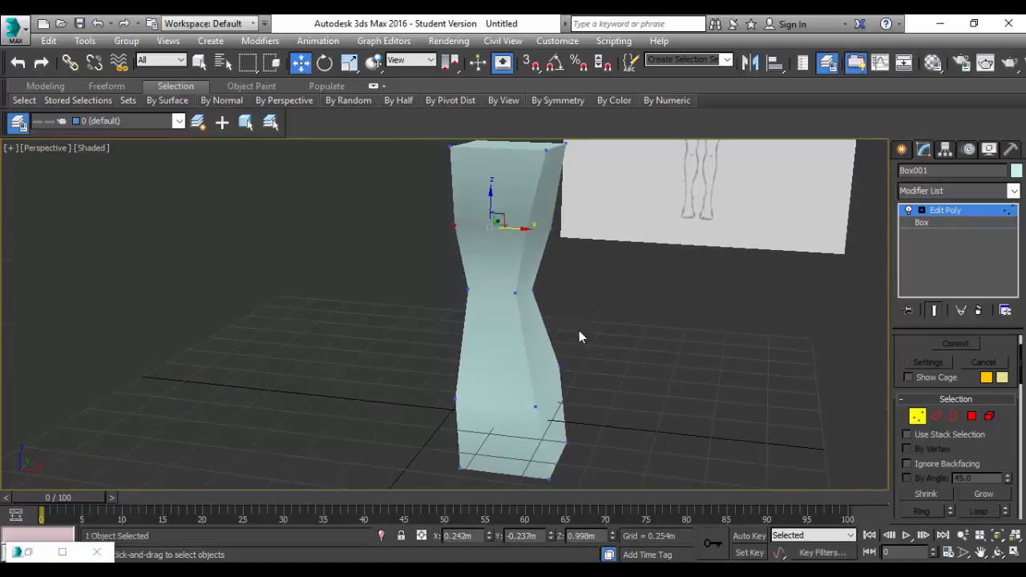
mouse_move(591, 400)
middle_mouse_down()
mouse_move(584, 321)
mouse_move(598, 332)
mouse_move(586, 389)
mouse_move(582, 344)
middle_mouse_up()
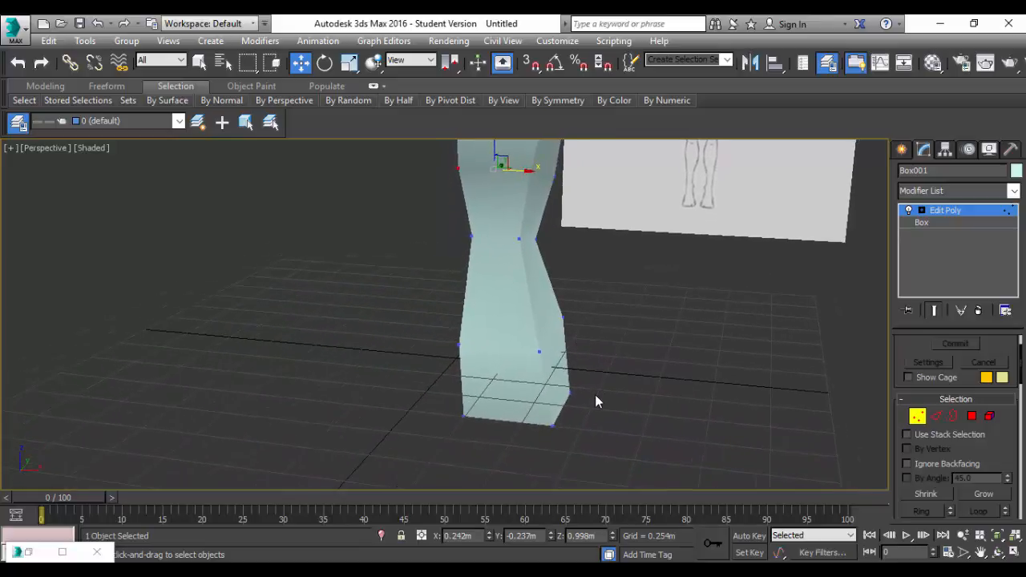
middle_click_drag(588, 415, 687, 290, "alt")
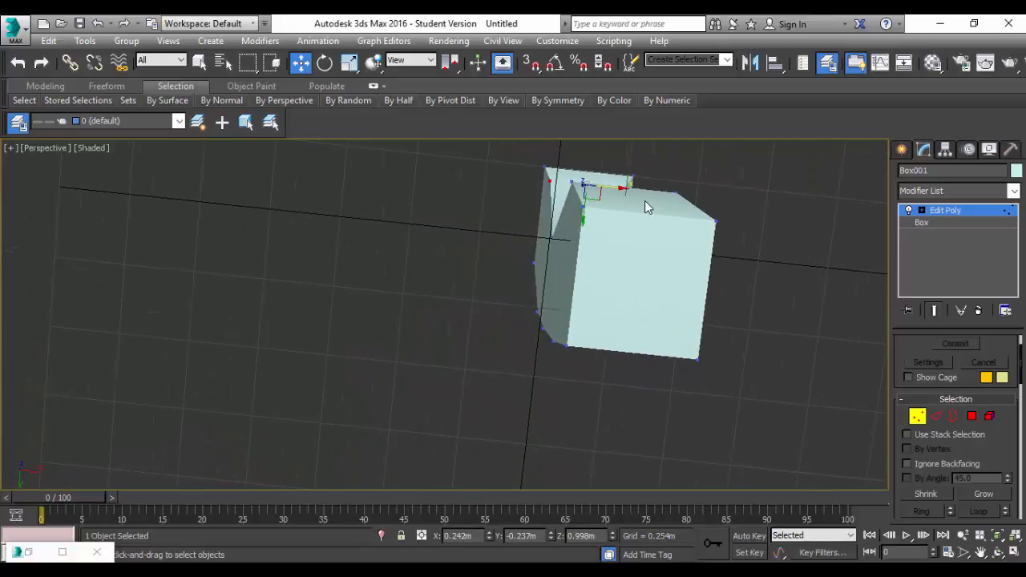
left_click(936, 417)
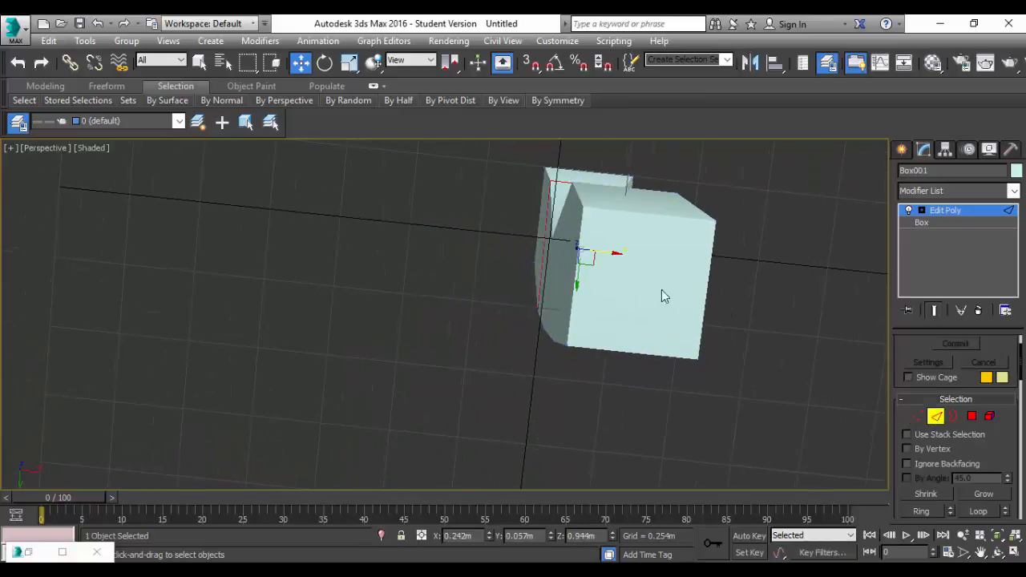
left_click(623, 211)
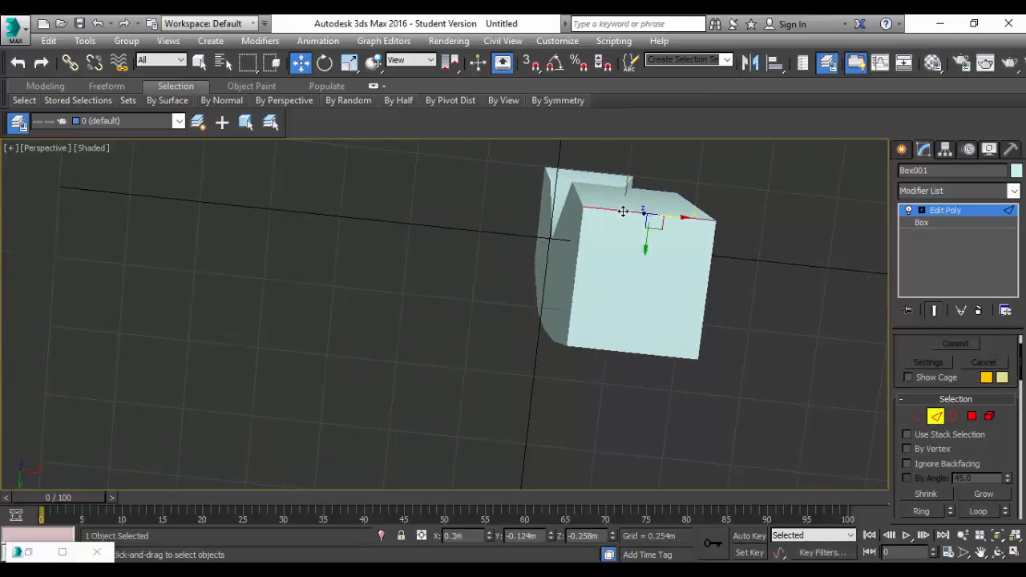
left_click(637, 355)
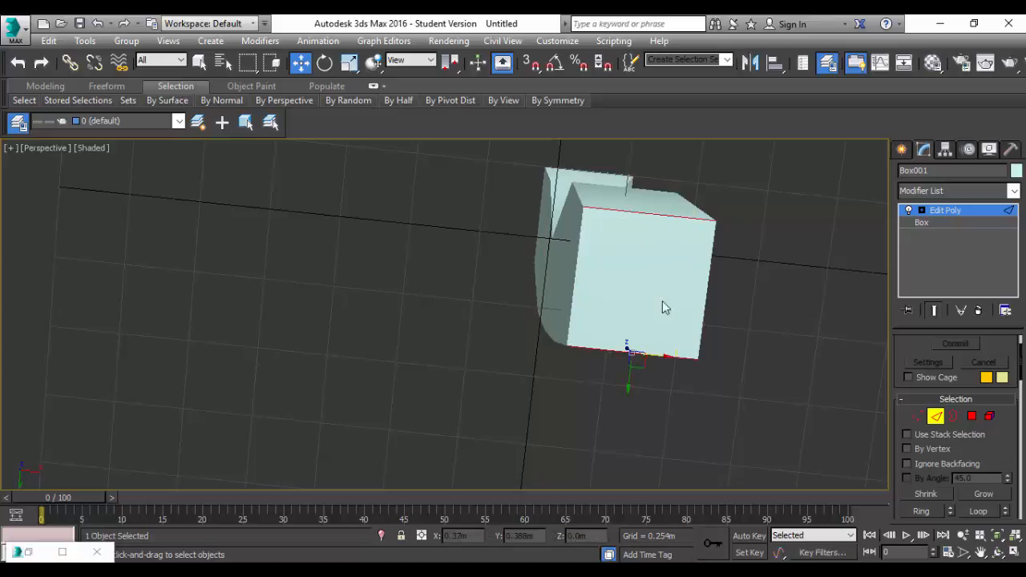
scroll(968, 488, "down", 10)
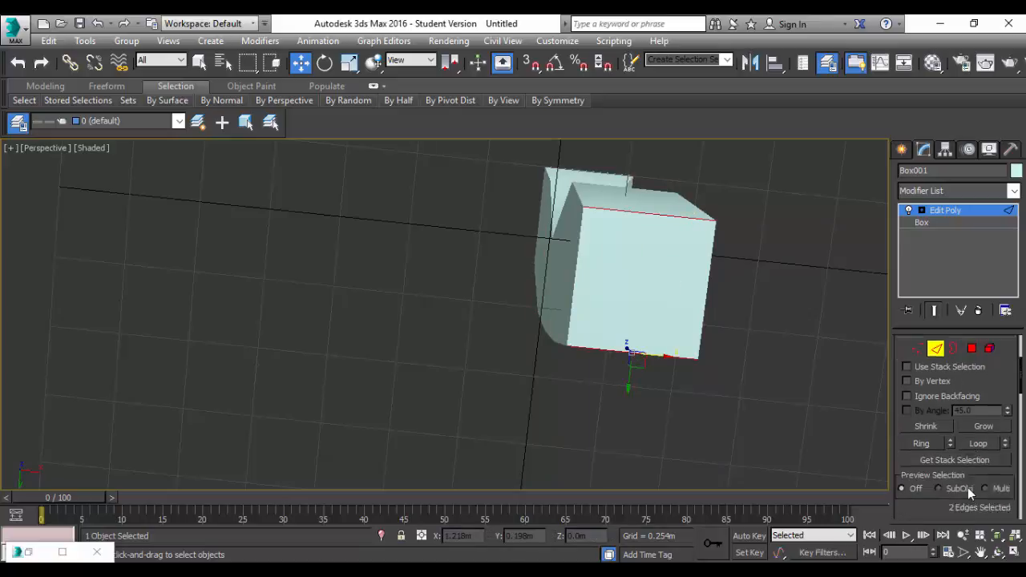
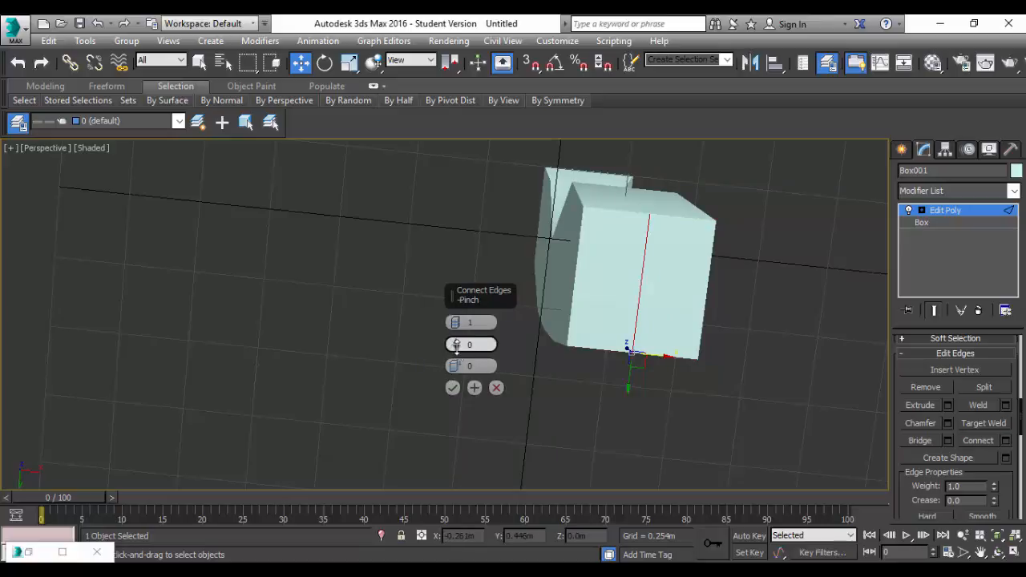
left_click_drag(457, 345, 456, 346)
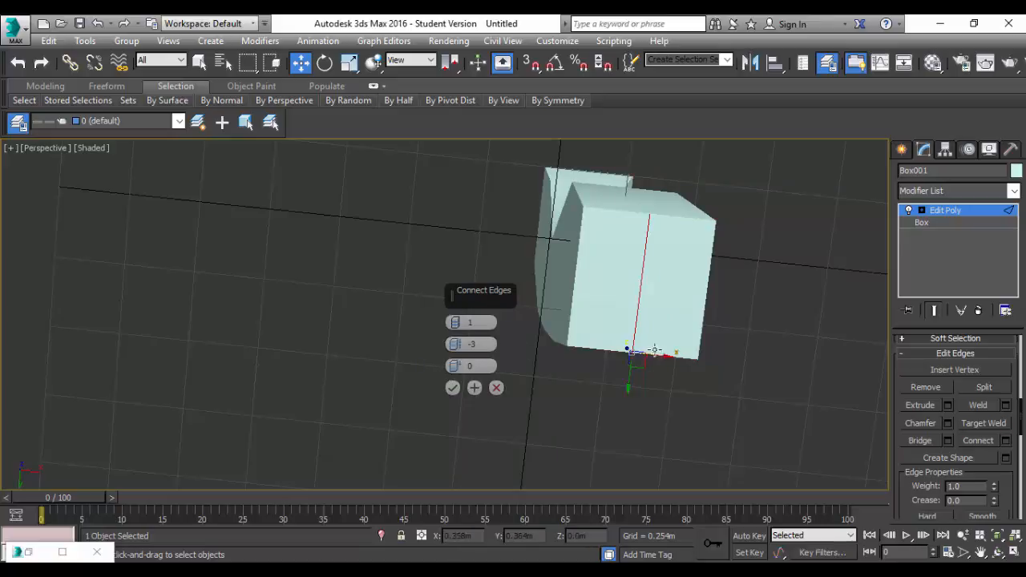
left_click_drag(667, 357, 619, 348)
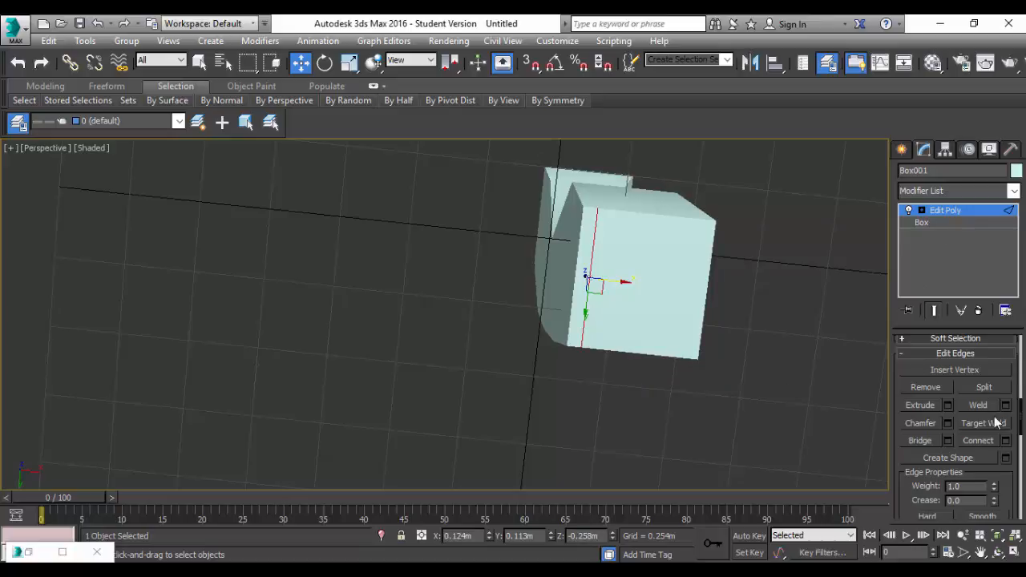
Step: Extrude the larger polygon on the torso's underside downward by 0.1 m to start the leg
scroll(995, 416, "up", 5)
left_click(970, 439)
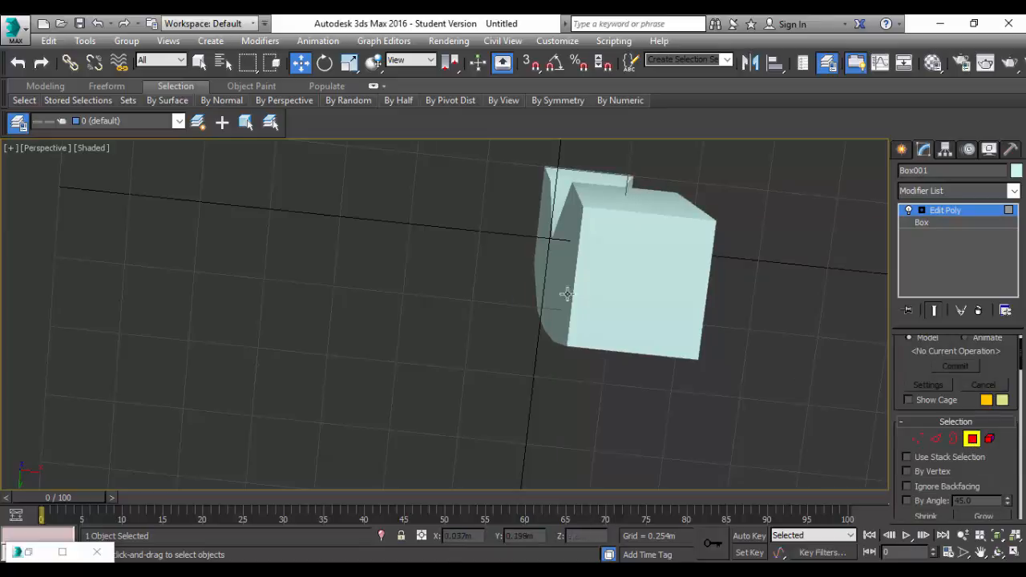
left_click(670, 274)
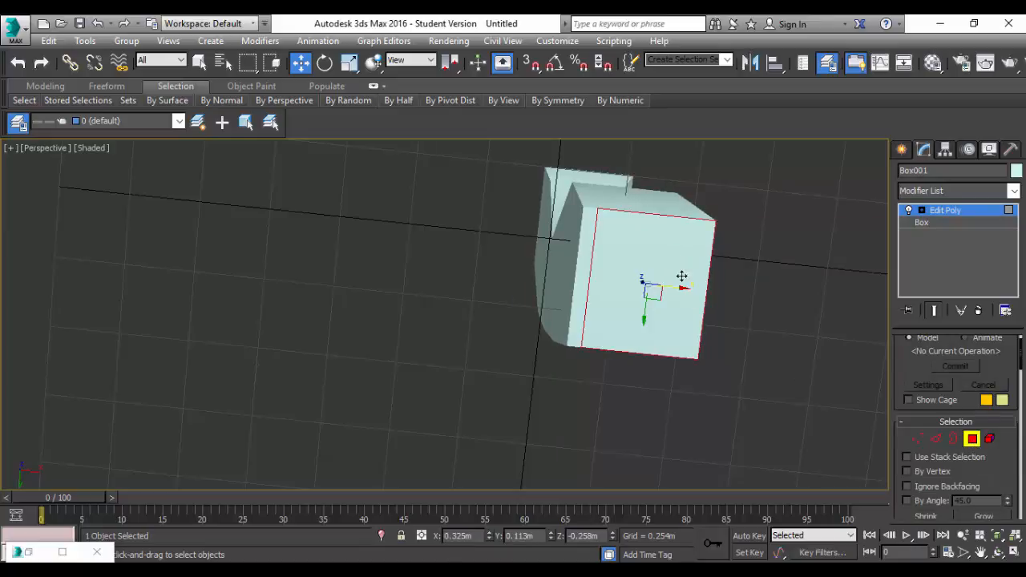
middle_click_drag(677, 333, 691, 420, "alt")
scroll(956, 459, "down", 3)
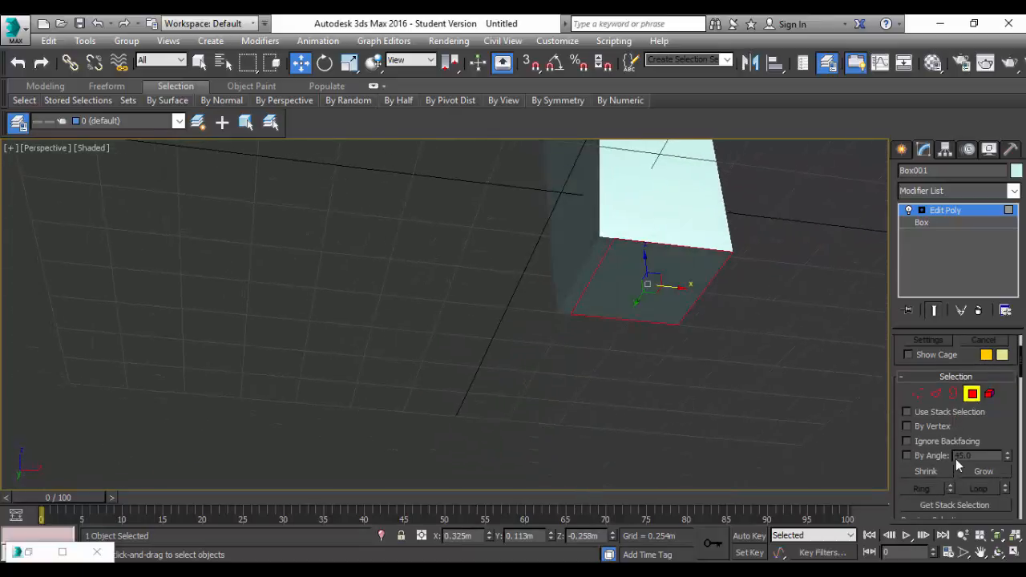
scroll(956, 459, "down", 2)
scroll(950, 453, "down", 1)
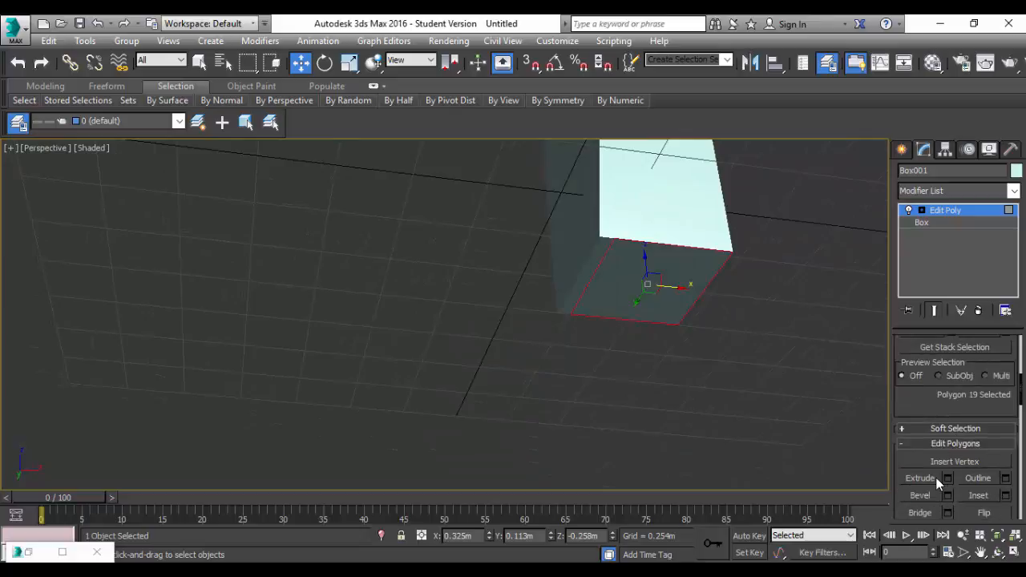
left_click(921, 479)
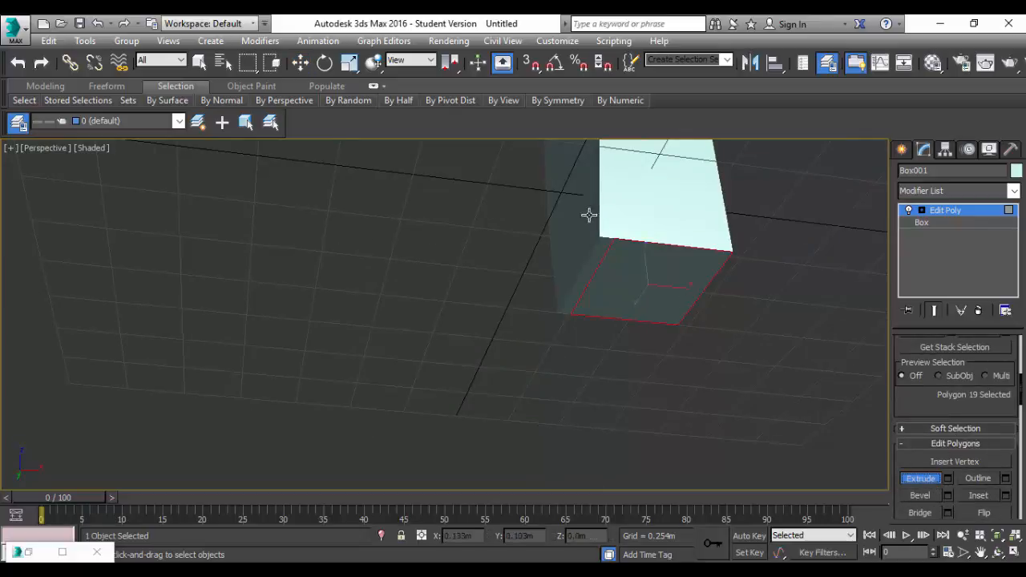
left_click_drag(640, 271, 682, 266)
left_click(948, 478)
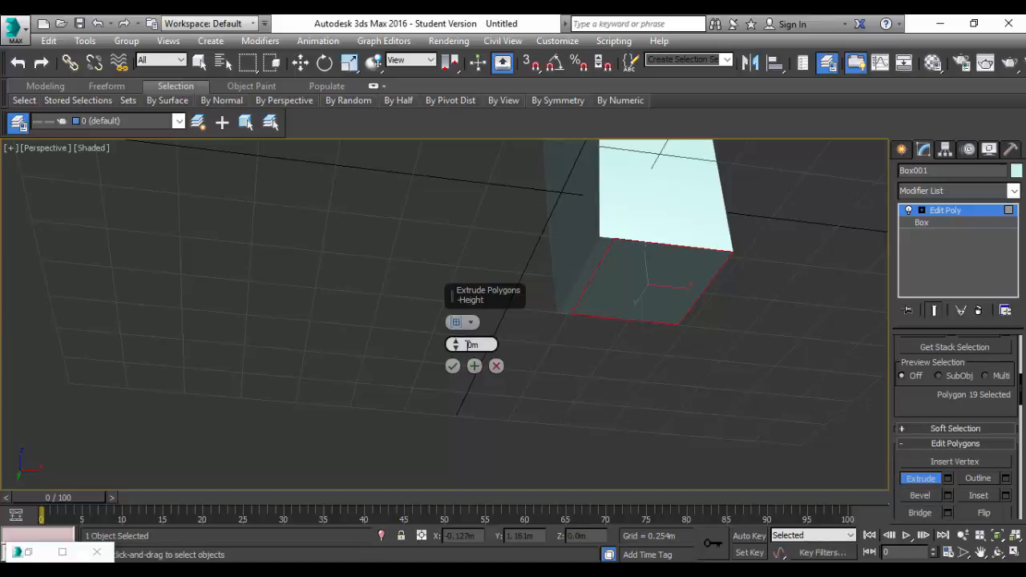
key("Return")
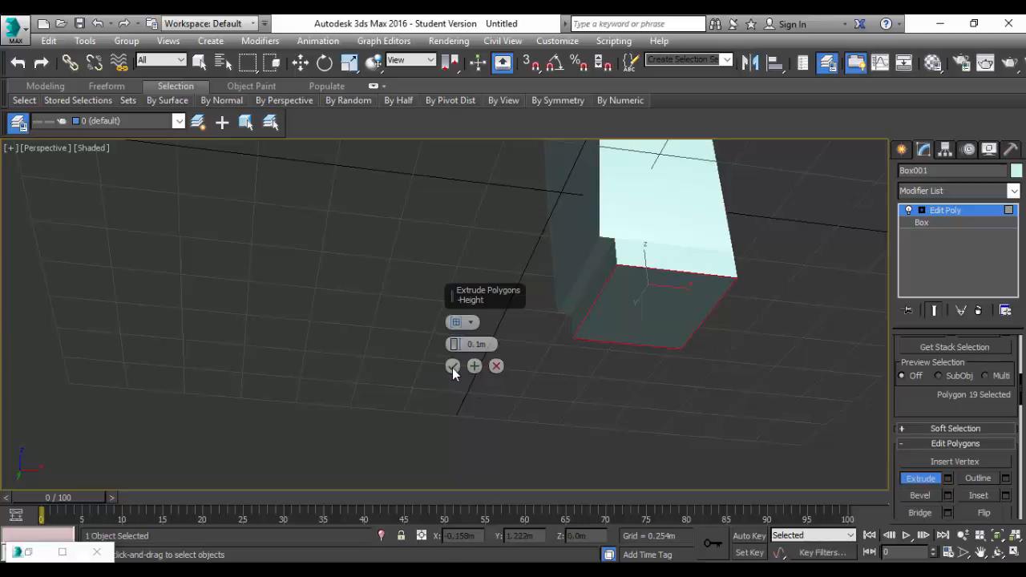
left_click(496, 366)
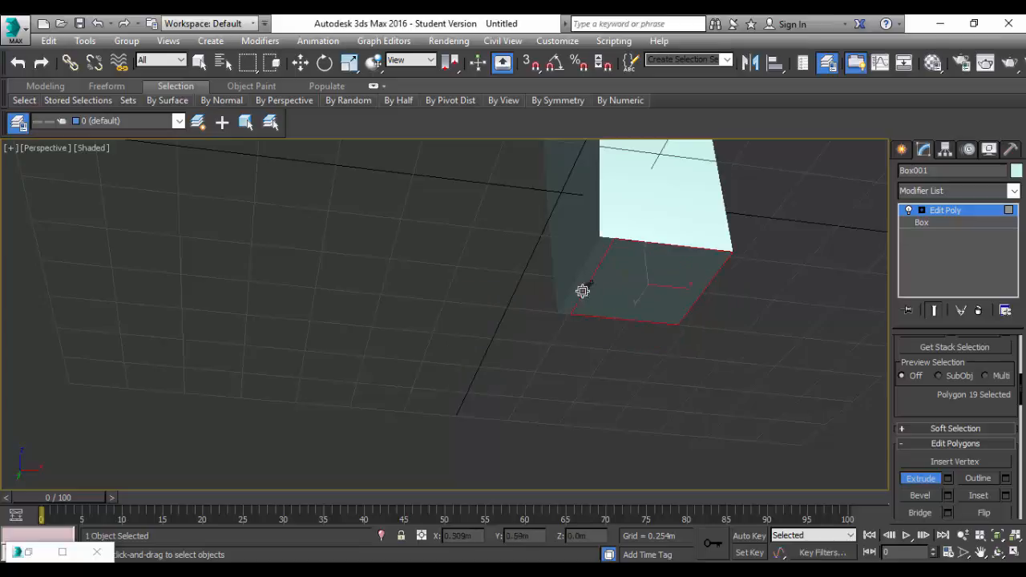
left_click(940, 477)
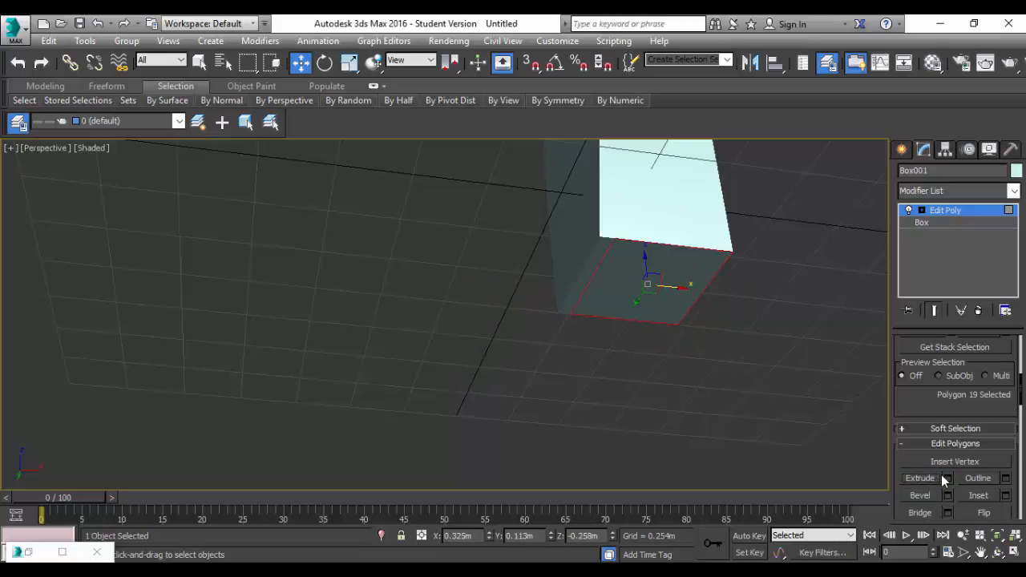
left_click(947, 478)
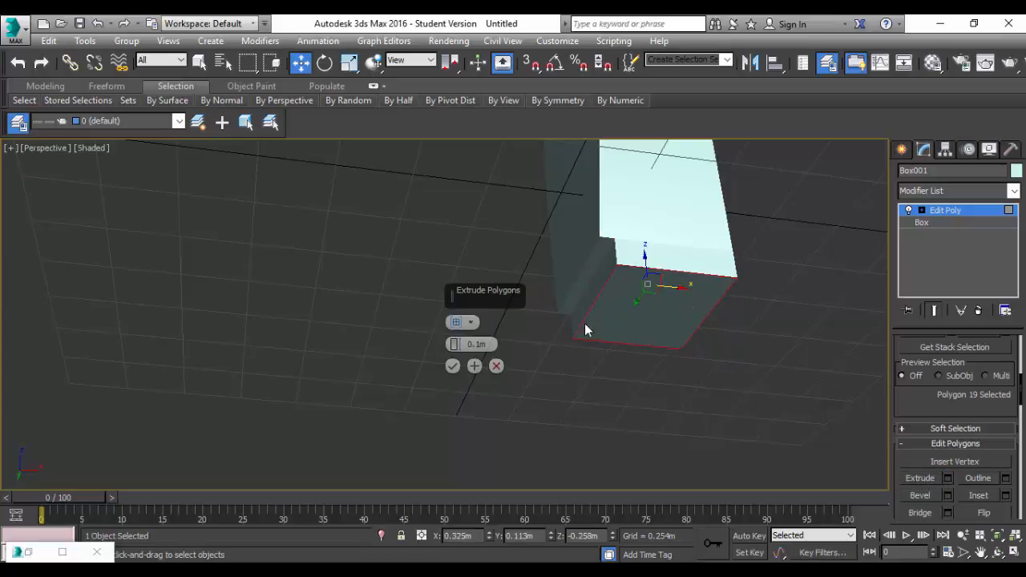
left_click(453, 365)
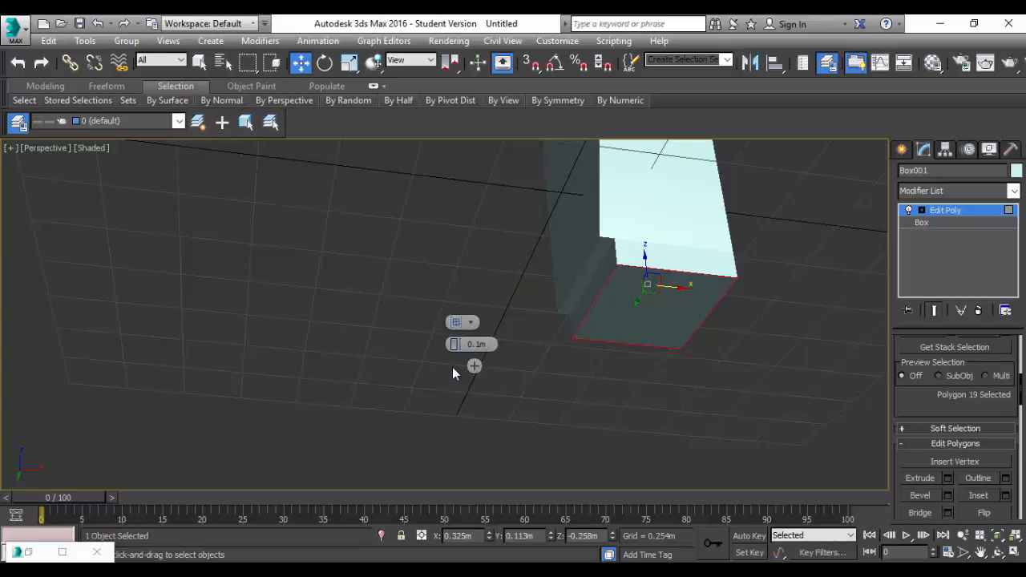
Step: In the Front view, move the outer bottom vertices of the leg stub slightly inward to about X 0.512 m, following the drawn thigh
middle_click_drag(688, 339, 689, 387, "alt")
middle_click_drag(667, 390, 692, 356, "alt")
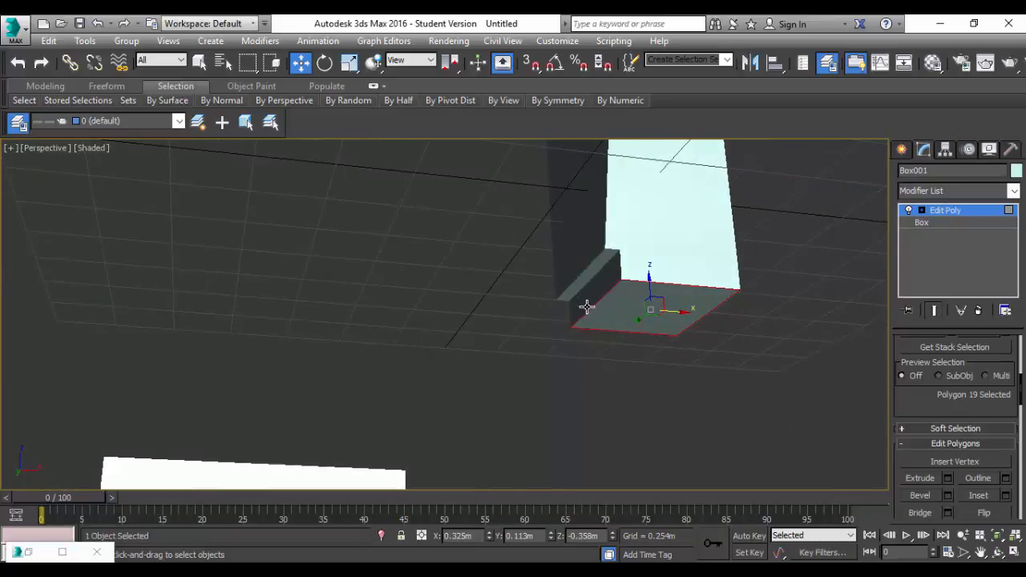
middle_click_drag(637, 292, 693, 456)
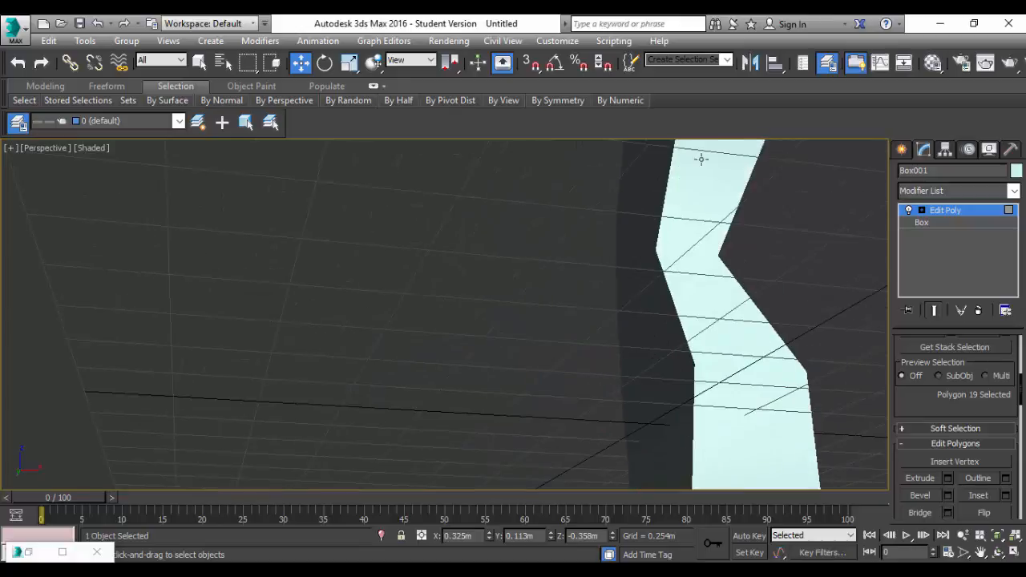
left_click(42, 147)
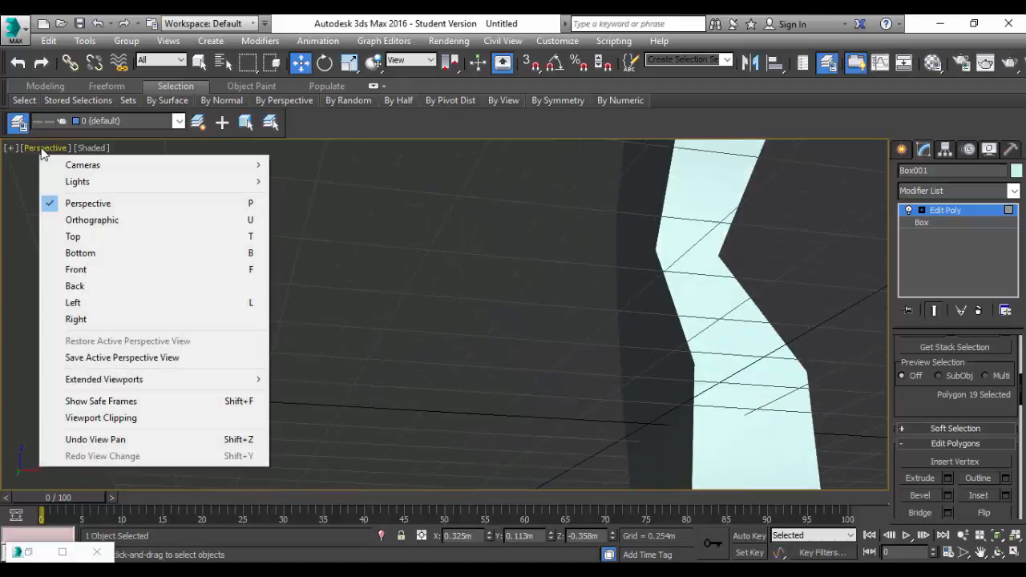
left_click(80, 270)
scroll(481, 333, "down", 3)
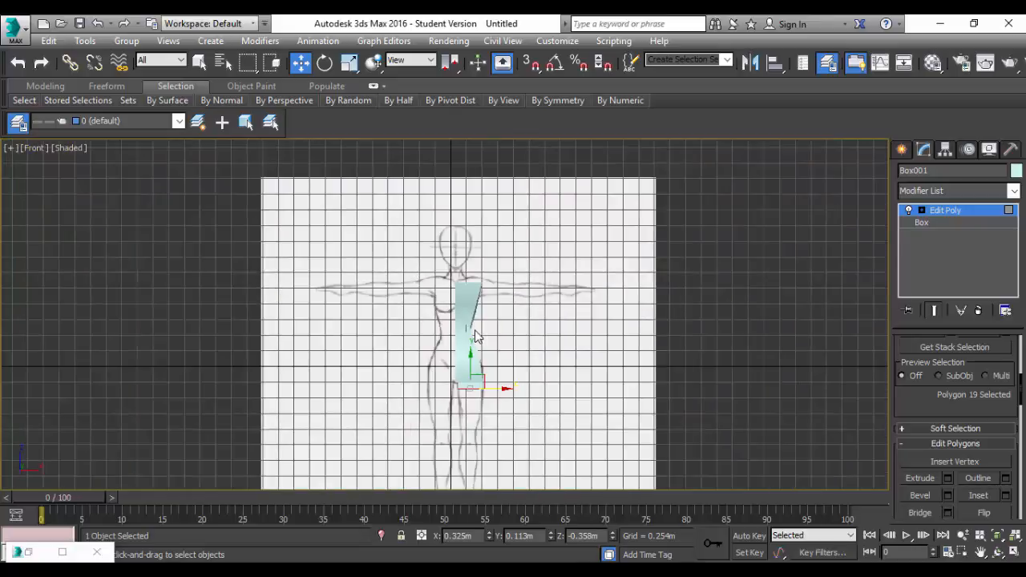
scroll(480, 353, "up", 3)
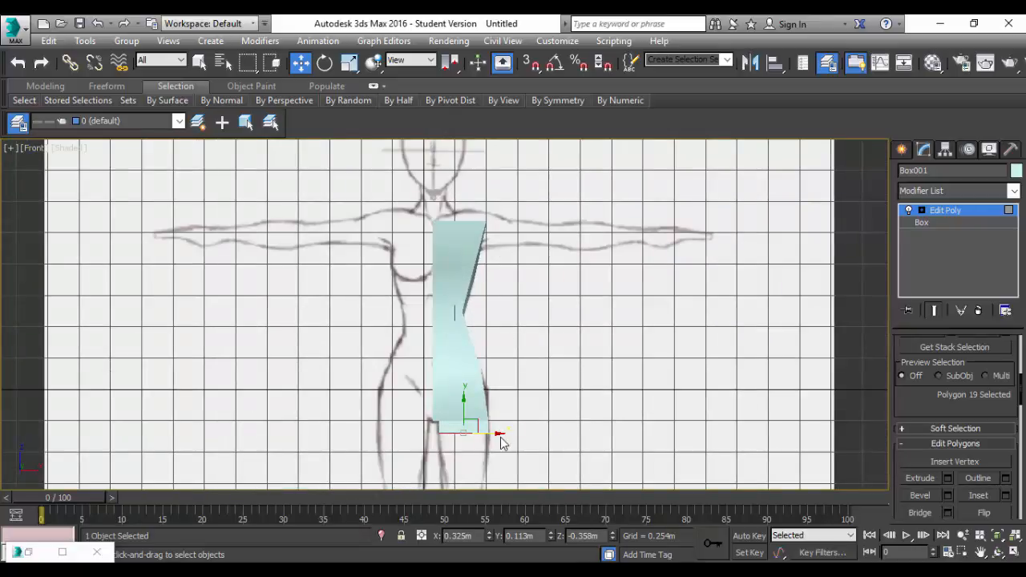
scroll(492, 435, "up", 2)
middle_click_drag(522, 424, 596, 364)
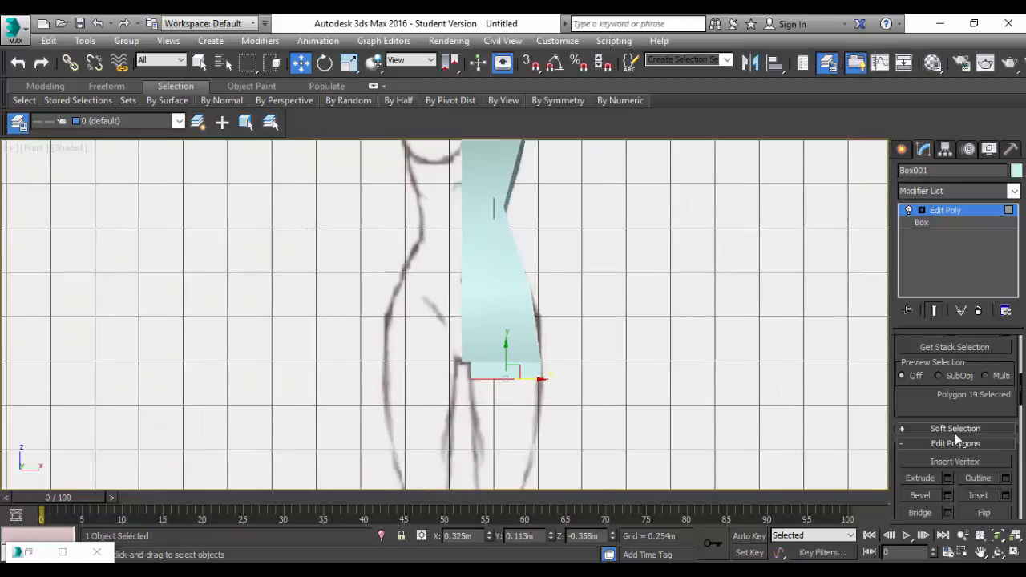
scroll(933, 480, "up", 5)
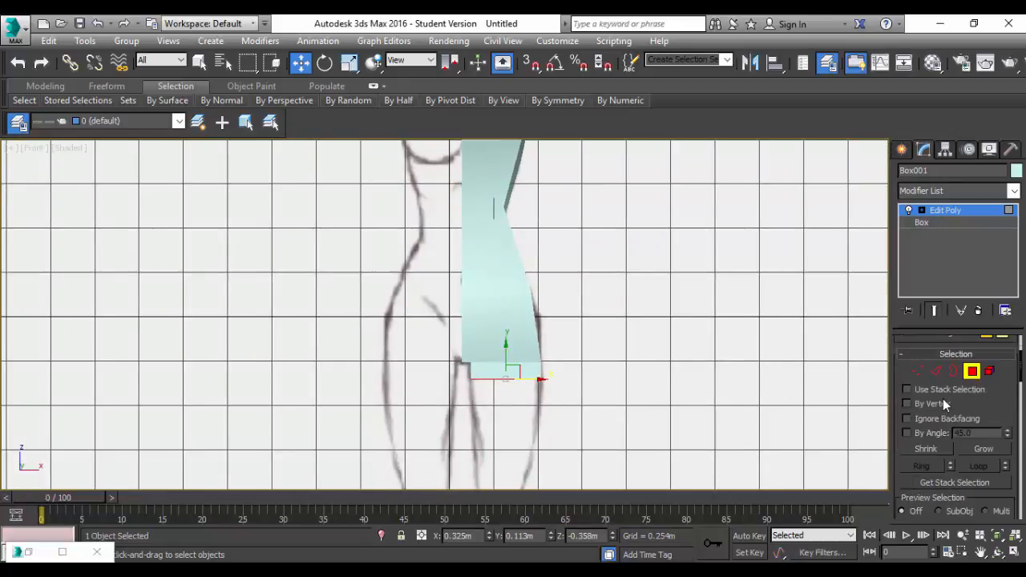
left_click(918, 463)
left_click_drag(553, 367, 485, 396)
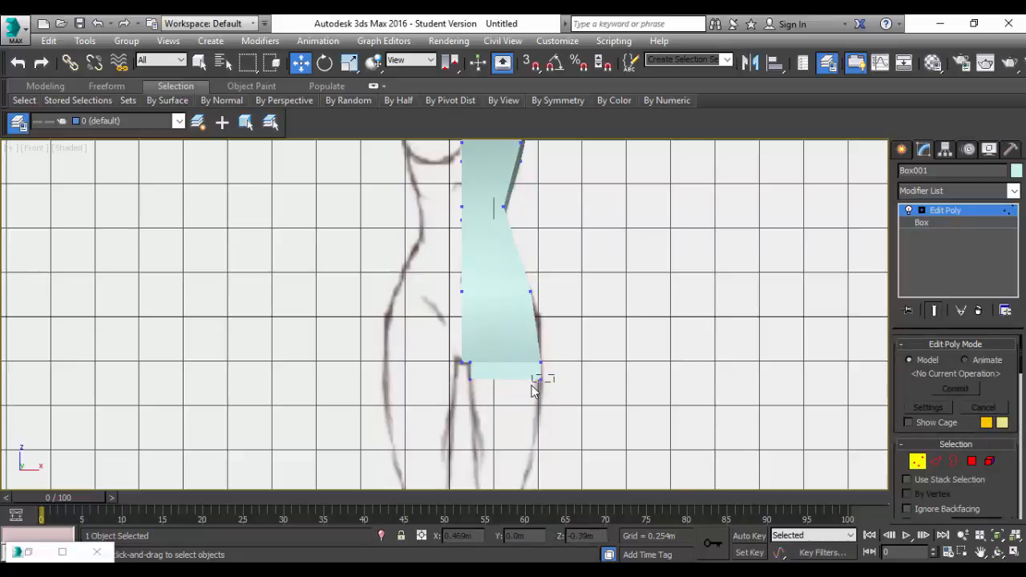
left_click(541, 383)
left_click_drag(572, 378, 569, 379)
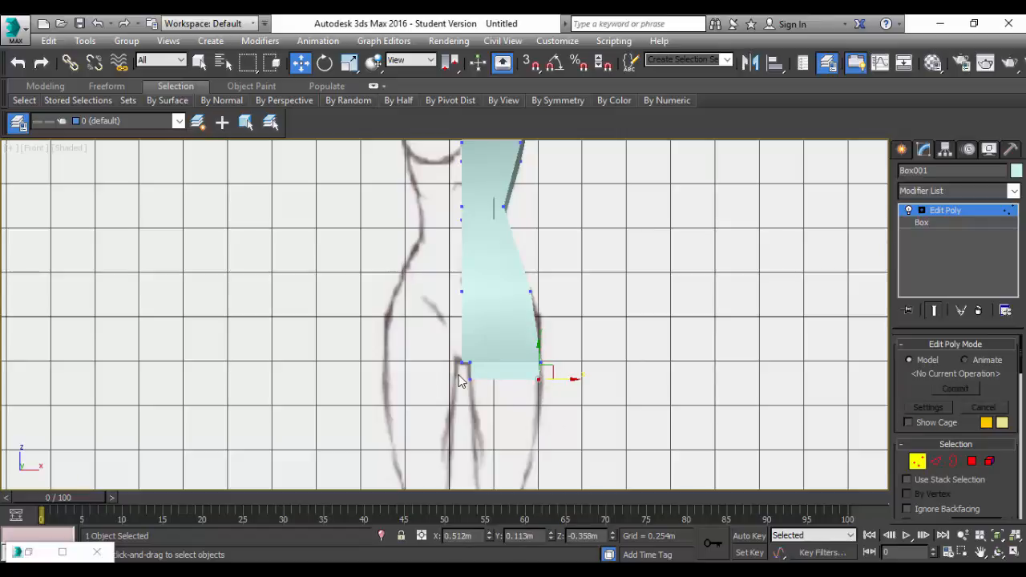
Step: Move the leg stub's lower inner vertices outward to about X 0.141 m and shift its upper inner vertices slightly toward the body's centre
left_click(469, 376)
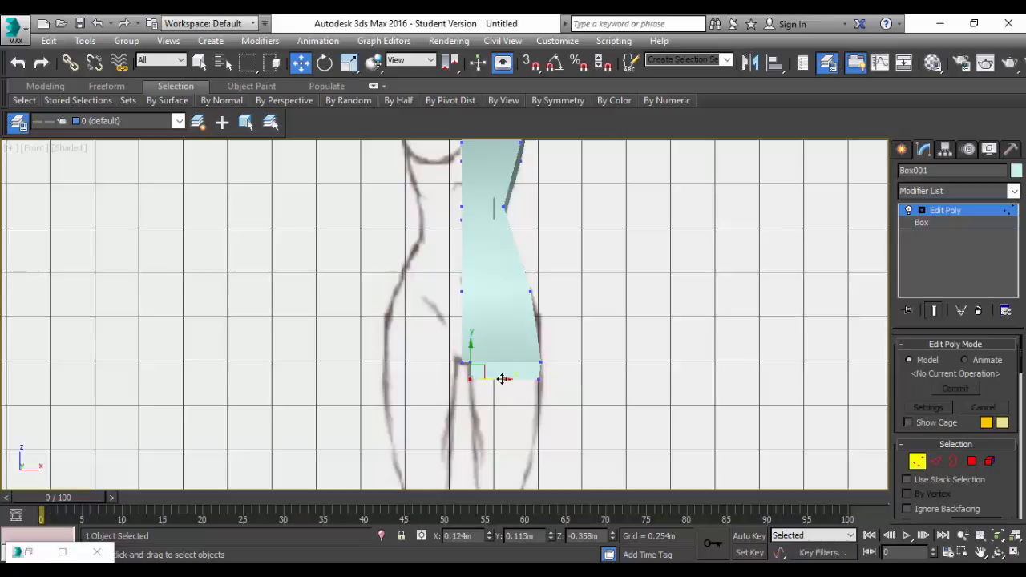
left_click_drag(506, 377, 510, 378)
scroll(483, 353, "up", 1)
scroll(483, 354, "up", 5)
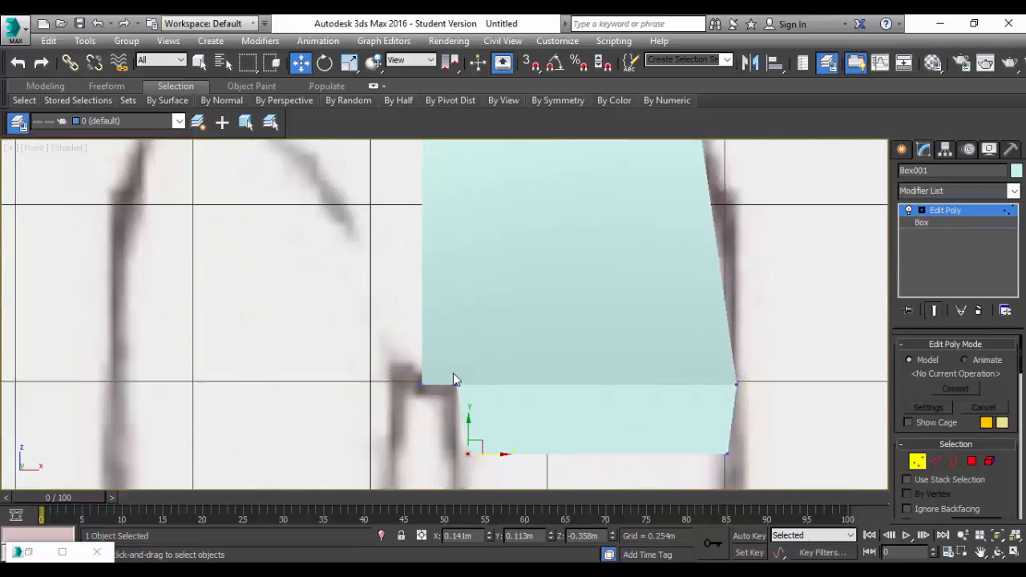
left_click(457, 387)
left_click_drag(454, 356, 486, 386)
scroll(561, 383, "down", 5)
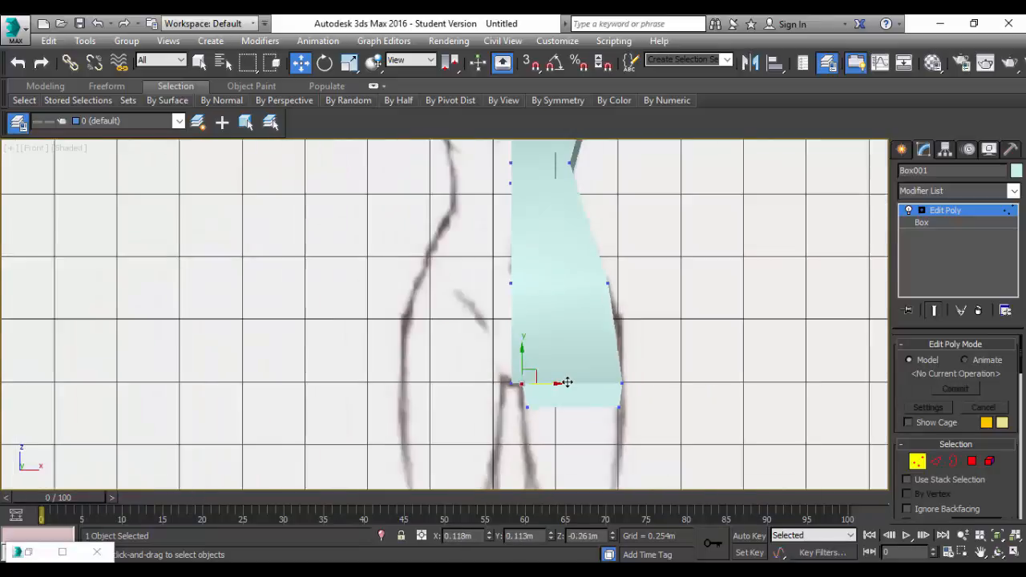
Step: Delete the four polygons along the torso's flat inner side, from the chest down to the hip, leaving the leg stub's side
scroll(549, 302, "up", 2)
scroll(549, 301, "down", 5)
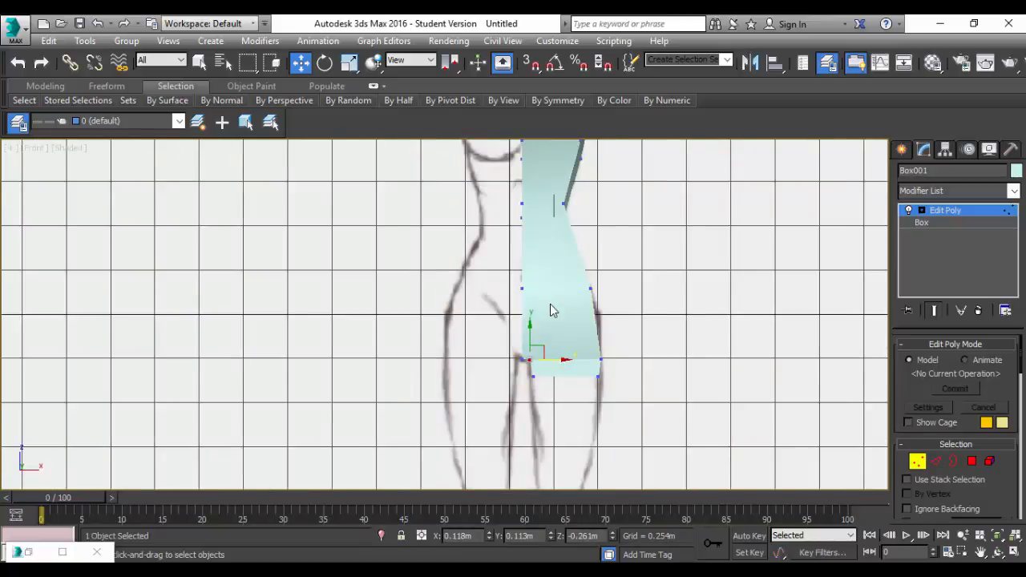
scroll(550, 311, "up", 2)
middle_click_drag(550, 311, 698, 335, "alt")
scroll(654, 272, "down", 5)
scroll(654, 272, "up", 5)
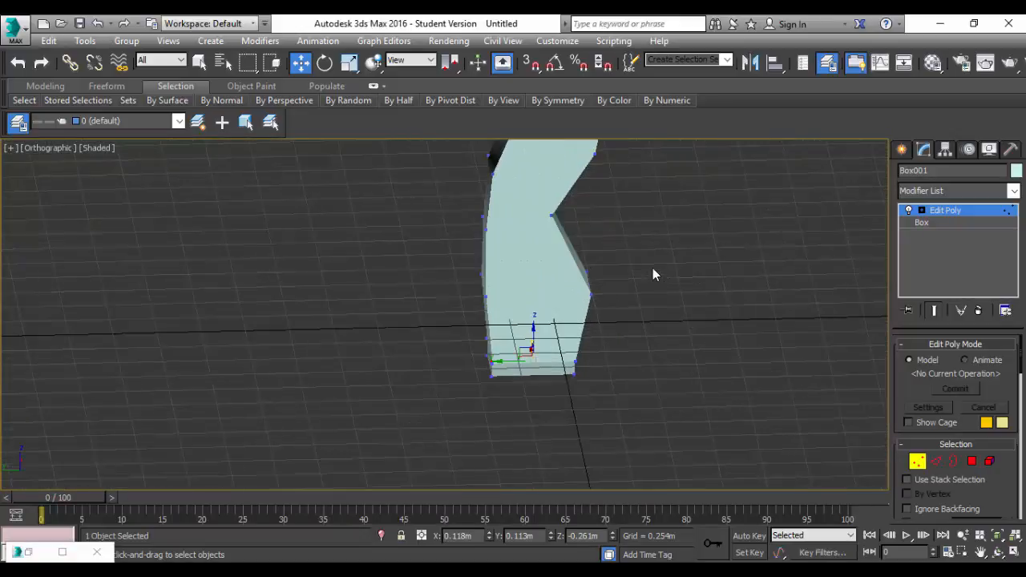
middle_click_drag(641, 274, 666, 279, "alt")
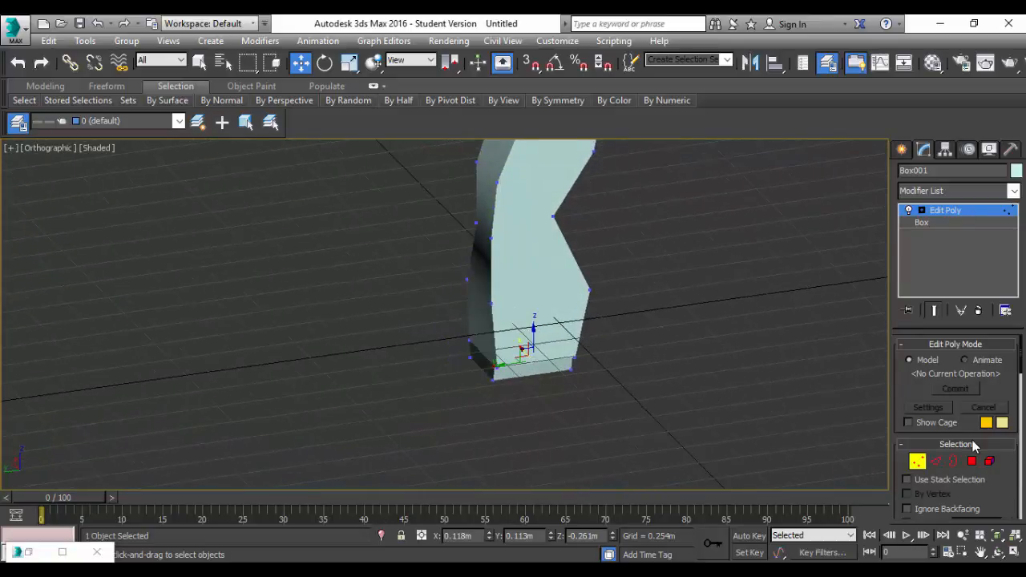
middle_click_drag(679, 245, 687, 298)
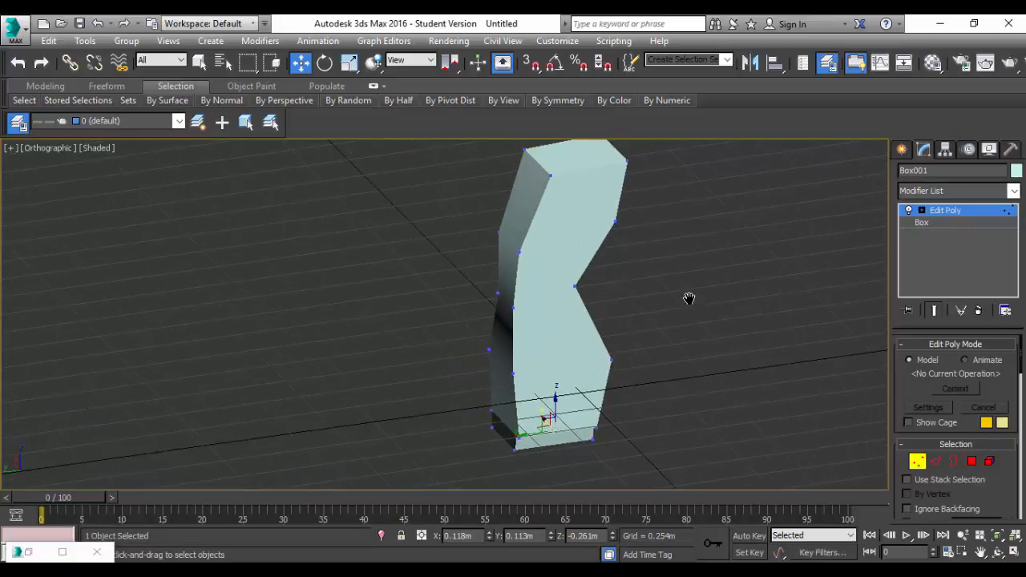
left_click(972, 461)
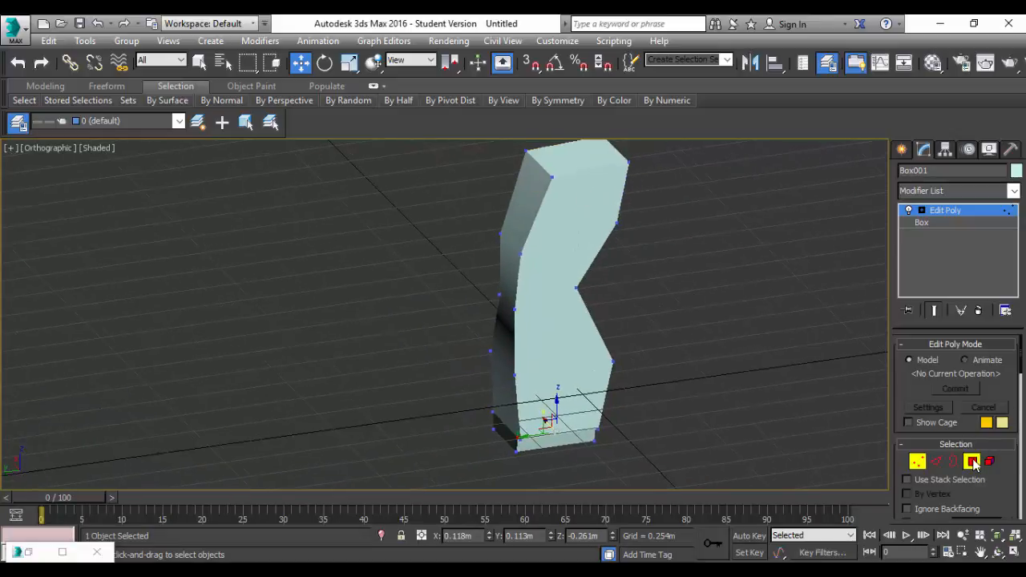
left_click(589, 199)
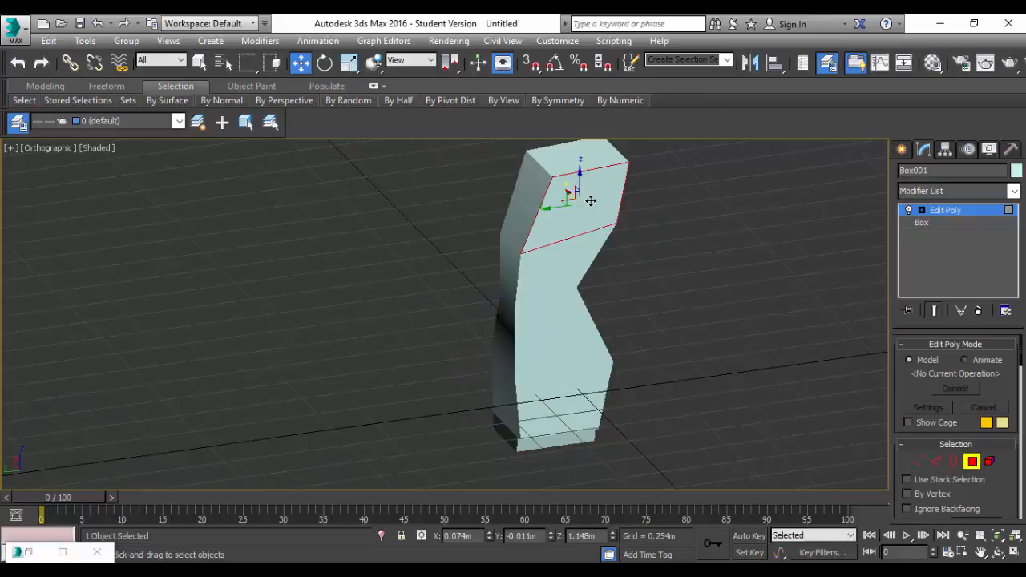
left_click(559, 264, "ctrl")
left_click(543, 331, "ctrl")
left_click(562, 388, "ctrl")
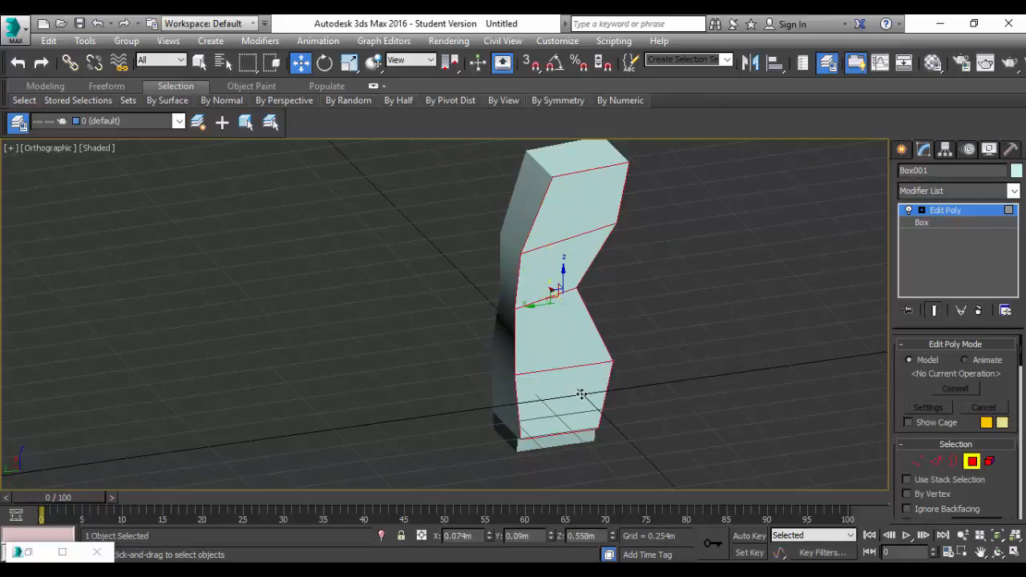
mouse_move(654, 418)
middle_mouse_down("alt")
mouse_move(767, 401)
mouse_move(514, 408)
mouse_move(486, 396)
mouse_move(499, 396)
mouse_move(490, 388)
mouse_move(618, 420)
mouse_move(618, 410)
mouse_move(451, 442)
mouse_move(710, 424)
mouse_move(719, 412)
mouse_move(623, 421)
mouse_move(694, 422)
middle_mouse_up("alt")
left_click(618, 404)
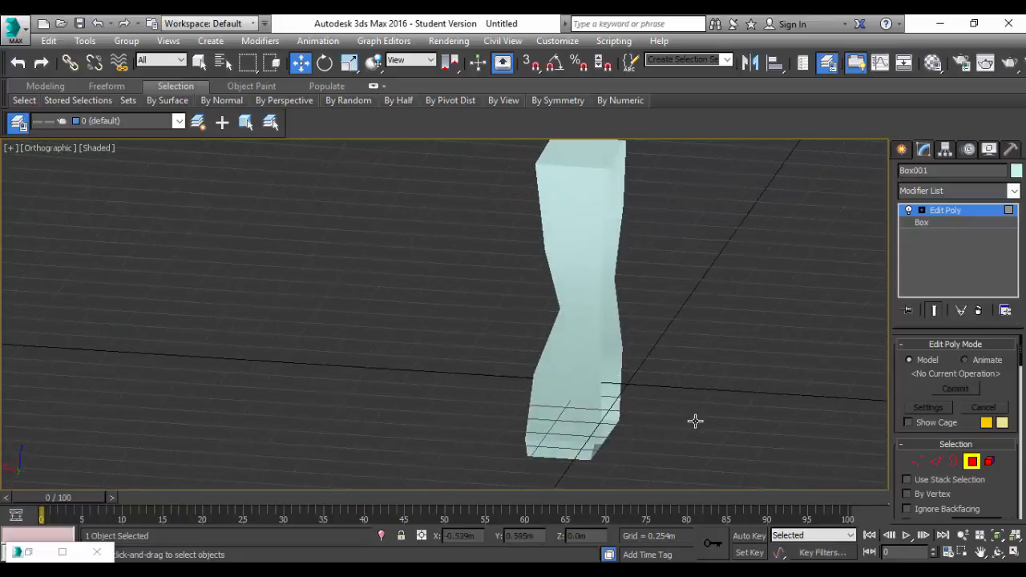
Step: Add a Symmetry modifier above the torso's Edit Poly
left_click(1014, 193)
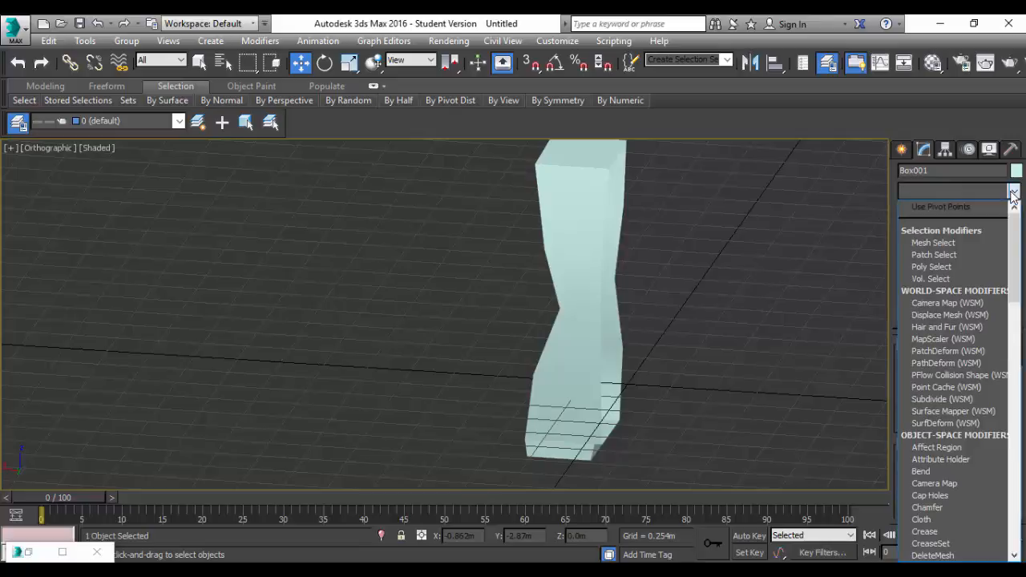
type("sy")
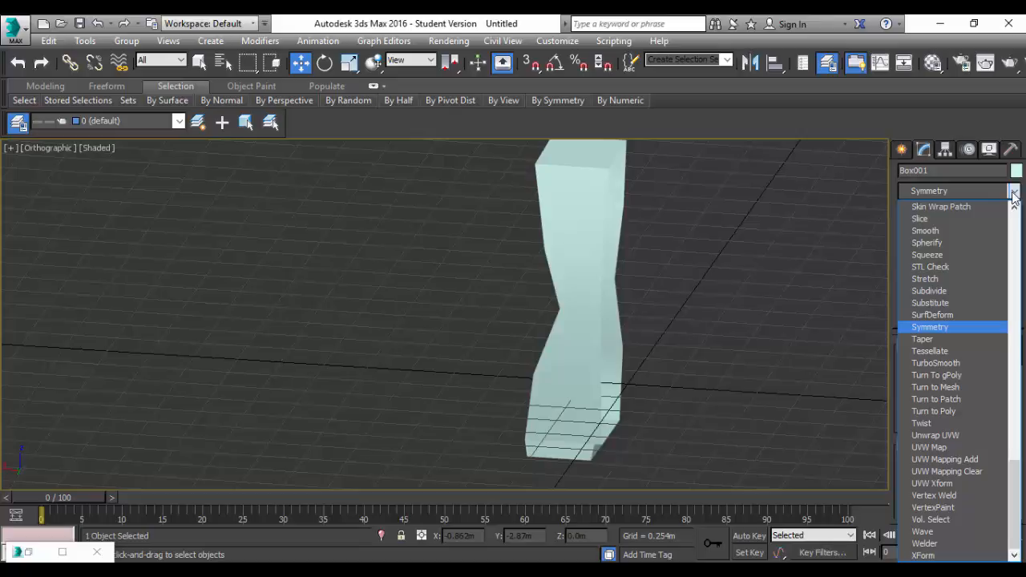
left_click(968, 328)
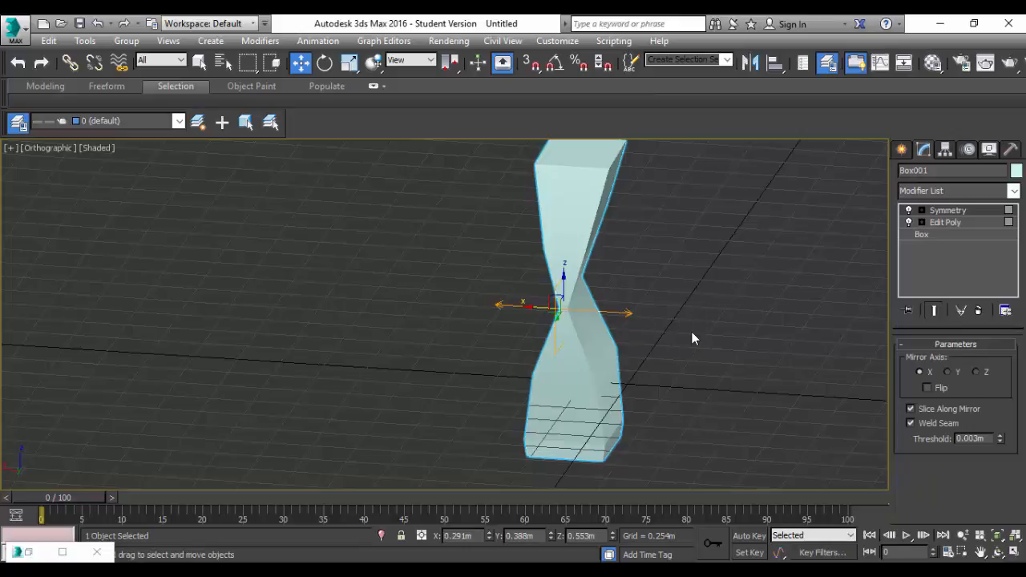
Step: Try to reposition the mirrored torso by shifting it along the X axis, to about X 0.247 m and then about 0.274 m
scroll(692, 332, "up", 2)
scroll(692, 332, "down", 2)
middle_click_drag(684, 333, 434, 311, "alt")
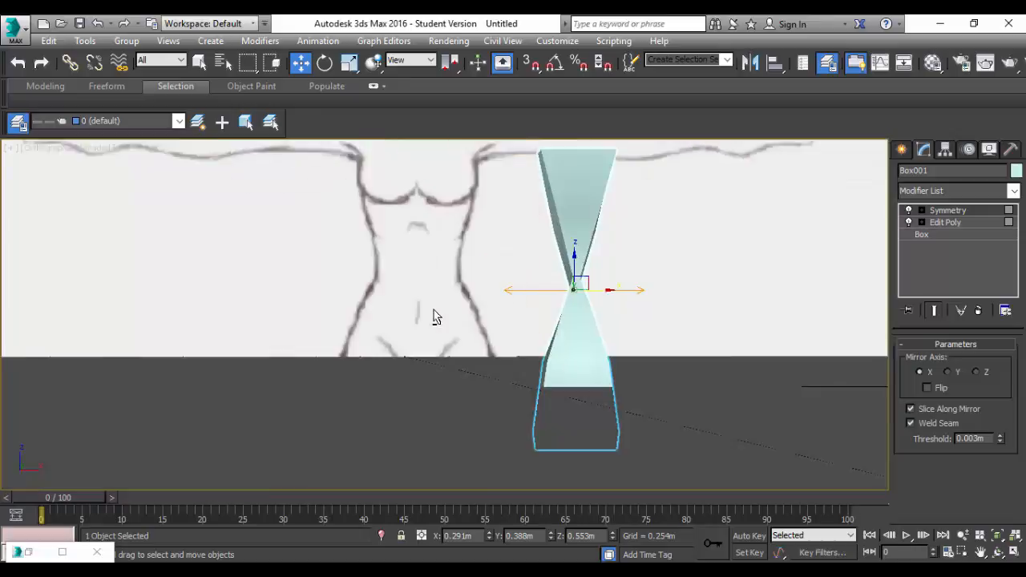
left_click_drag(605, 289, 594, 288)
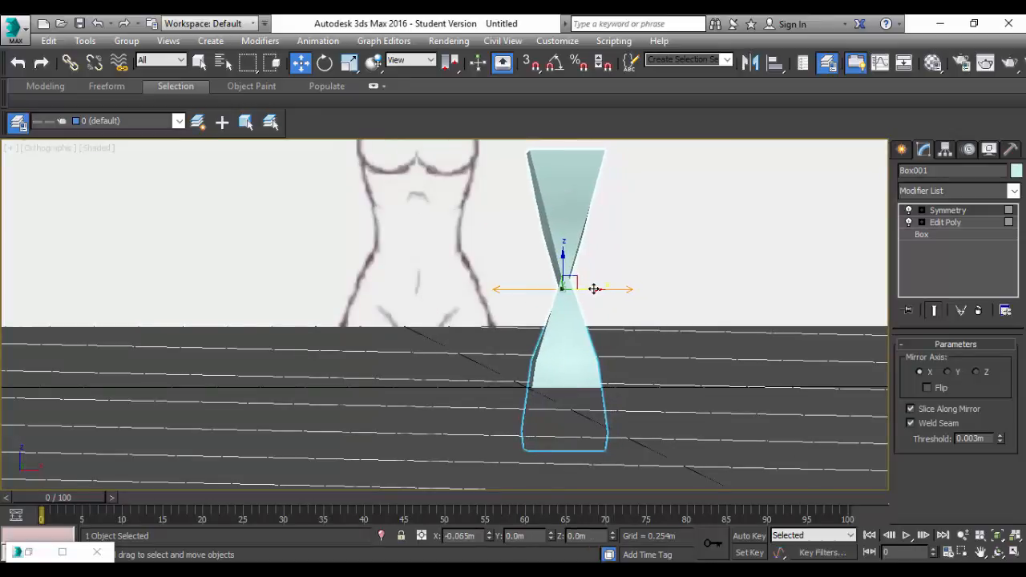
key("ctrl+z")
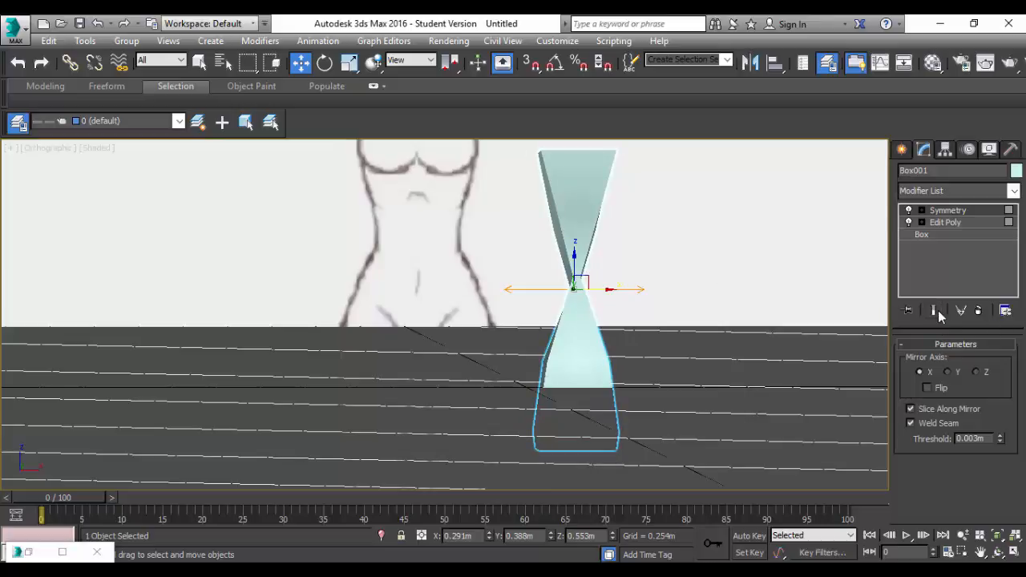
left_click_drag(607, 289, 600, 290)
mouse_move(618, 345)
middle_mouse_down("alt")
mouse_move(893, 360)
mouse_move(740, 360)
middle_mouse_up("alt")
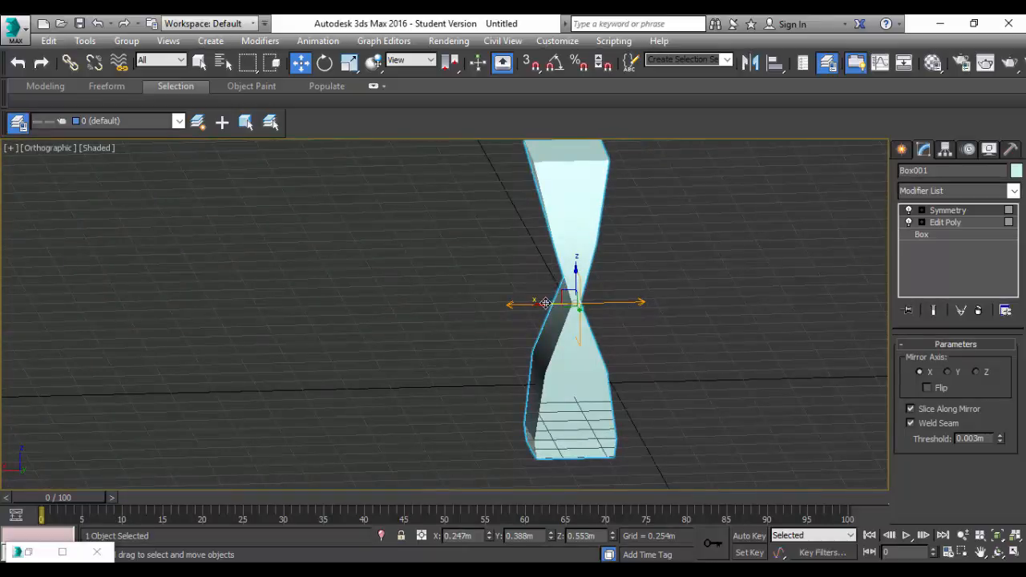
mouse_move(545, 303)
left_mouse_down()
mouse_move(554, 303)
mouse_move(540, 303)
left_mouse_up()
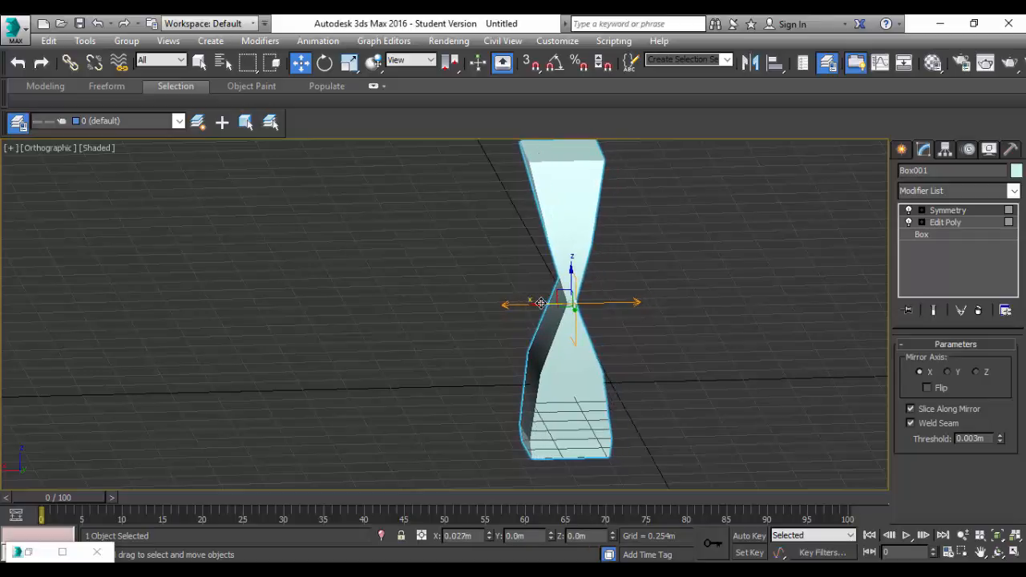
Step: Enter and leave the Symmetry modifier's Mirror sub-object level, and try another small shift of the whole torso
left_click(922, 211)
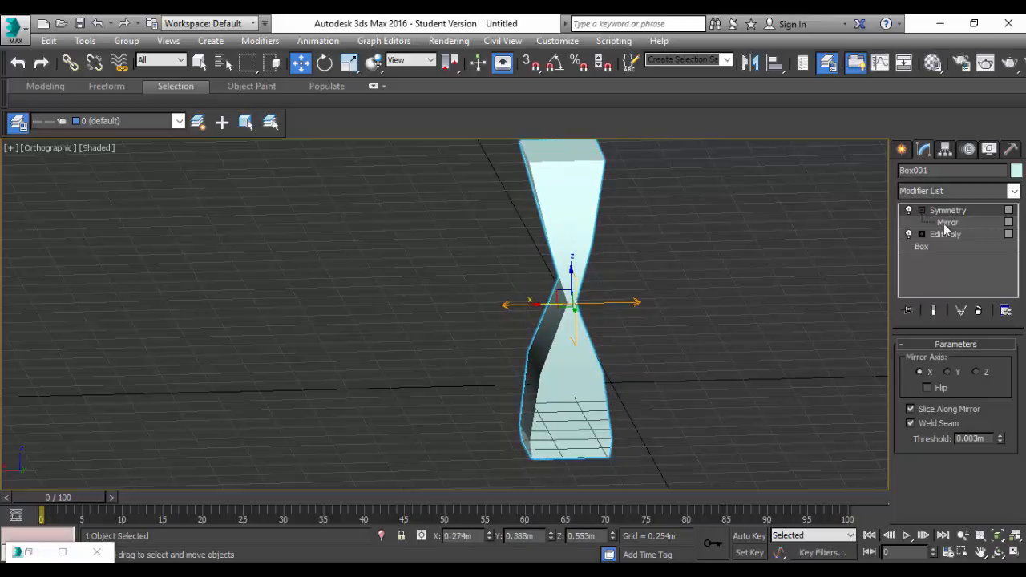
left_click(1011, 224)
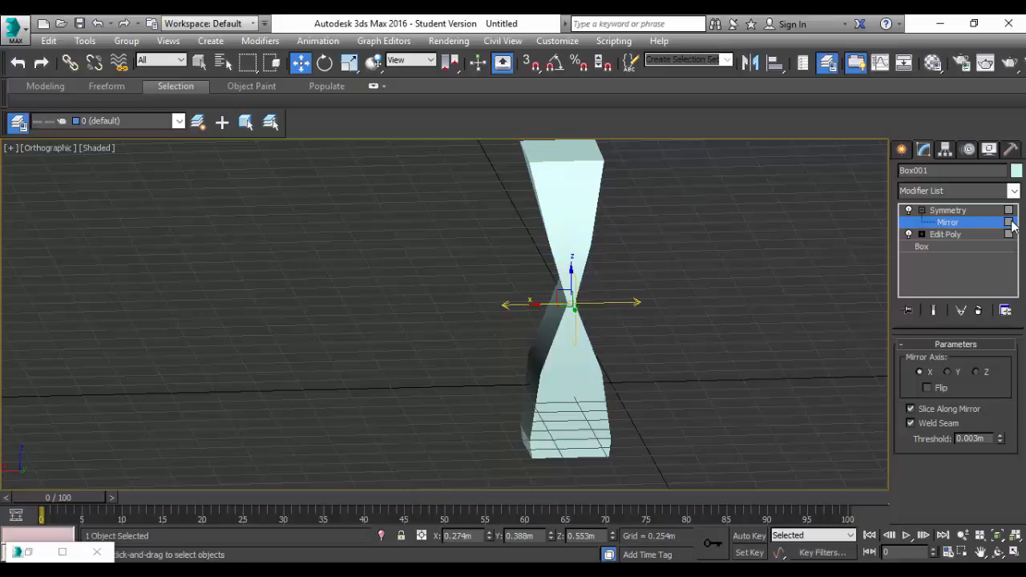
left_click(1011, 225)
mouse_move(555, 305)
left_mouse_down()
mouse_move(569, 305)
mouse_move(554, 304)
left_mouse_up()
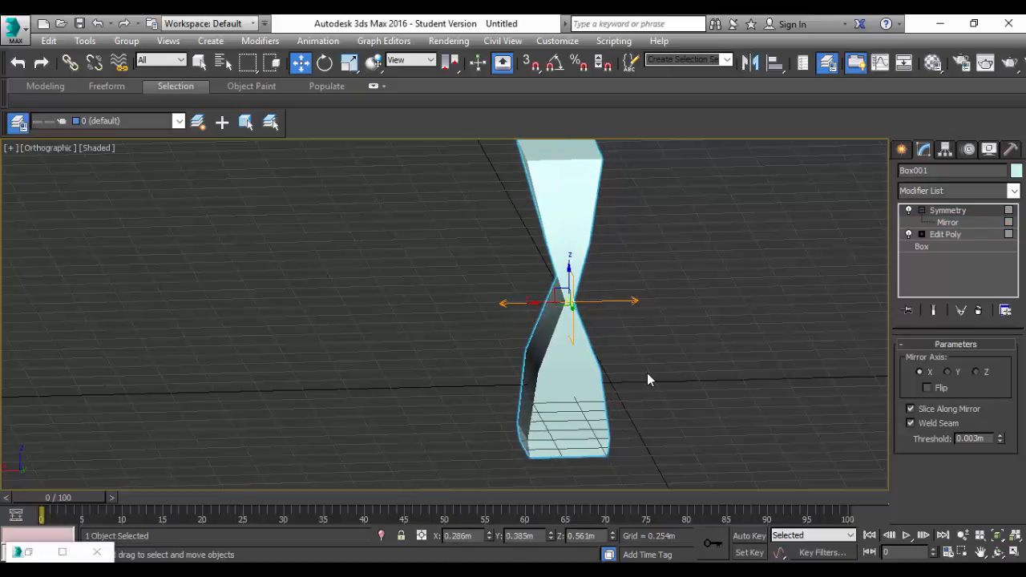
Step: Undo the torso shifts and the added Symmetry modifier, returning to the Edit Poly
key("ctrl+z")
key("ctrl+z")
key("ctrl+z")
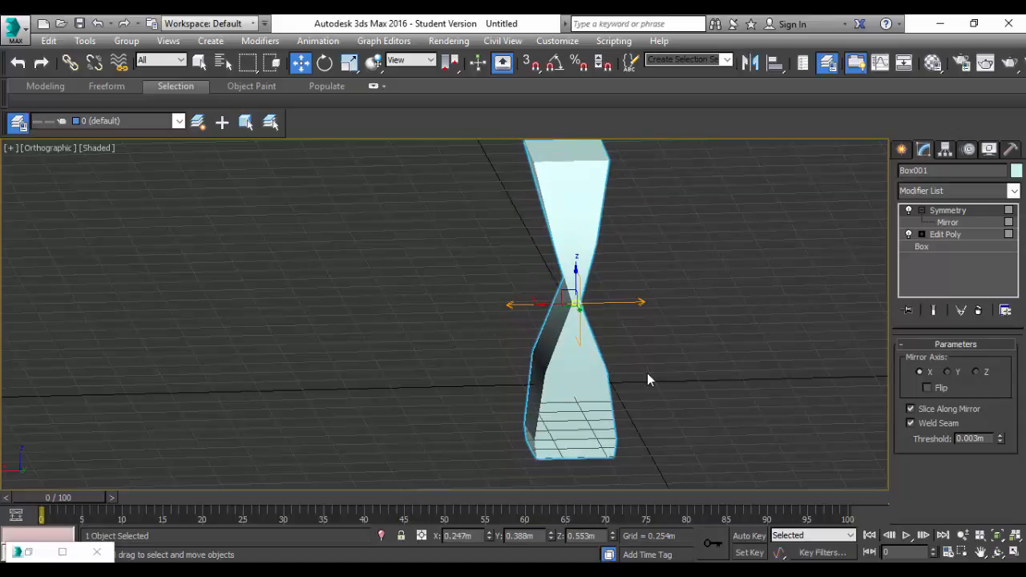
key("ctrl+z")
key("ctrl+z")
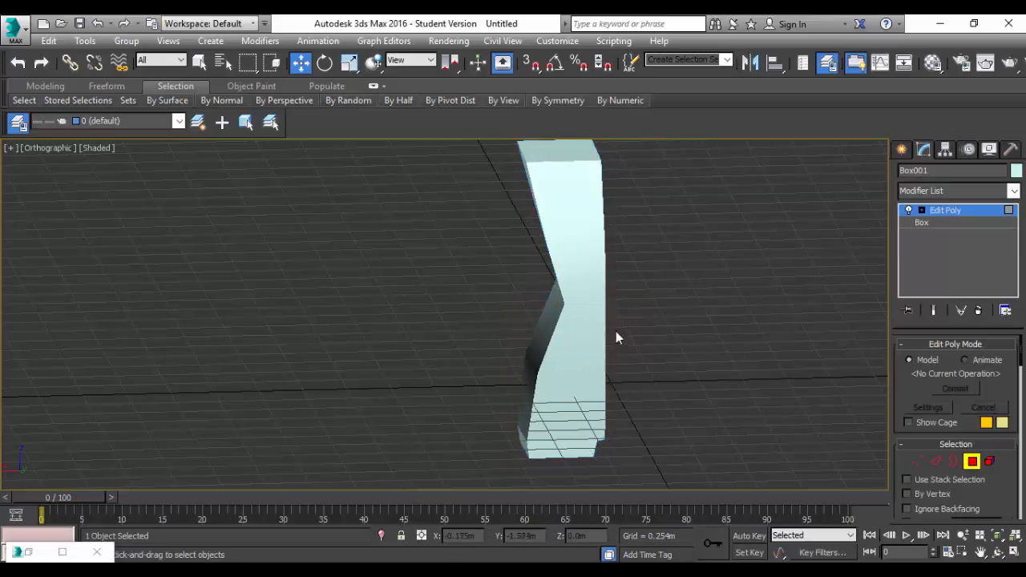
Step: Set the torso's Edit Poly to Element level and add a Symmetry modifier on top of it
left_click(566, 343)
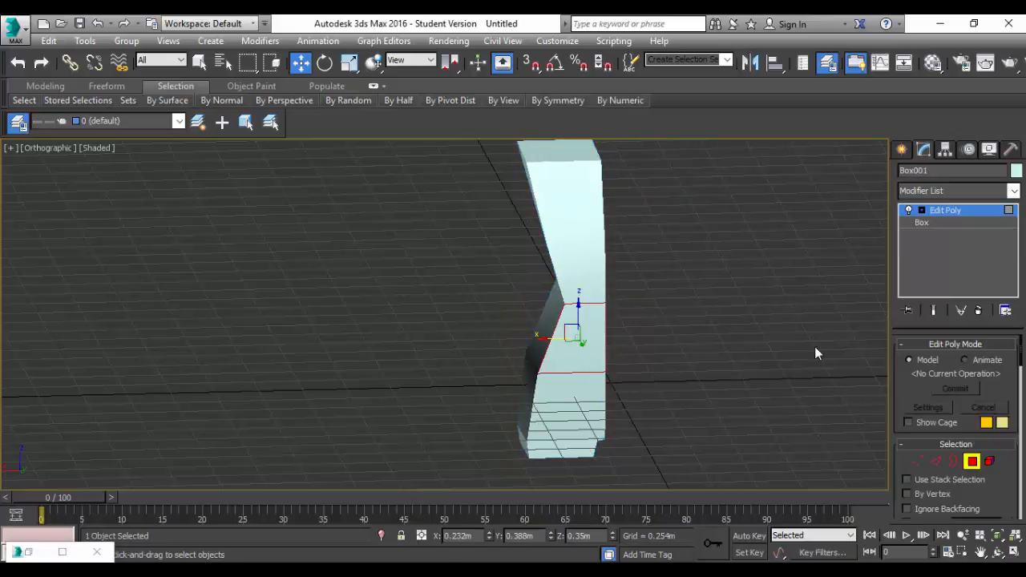
left_click(917, 461)
scroll(617, 211, "down", 3)
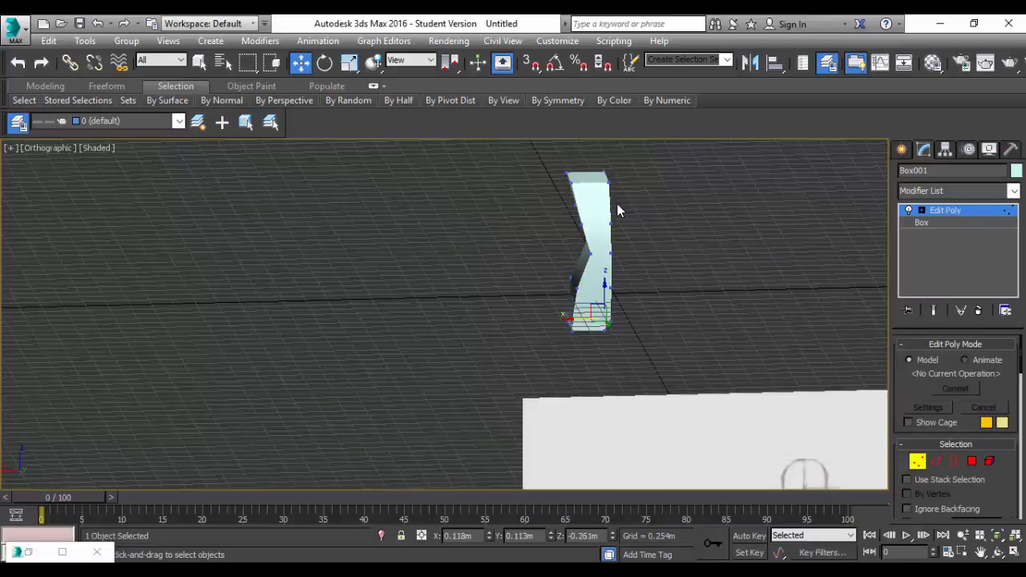
left_click_drag(627, 358, 649, 372)
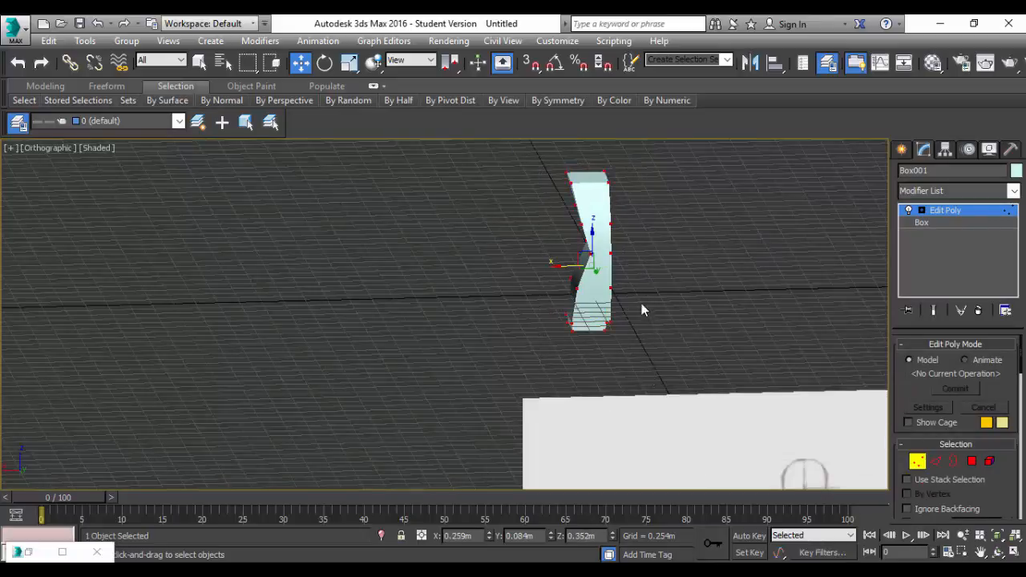
left_click(990, 461)
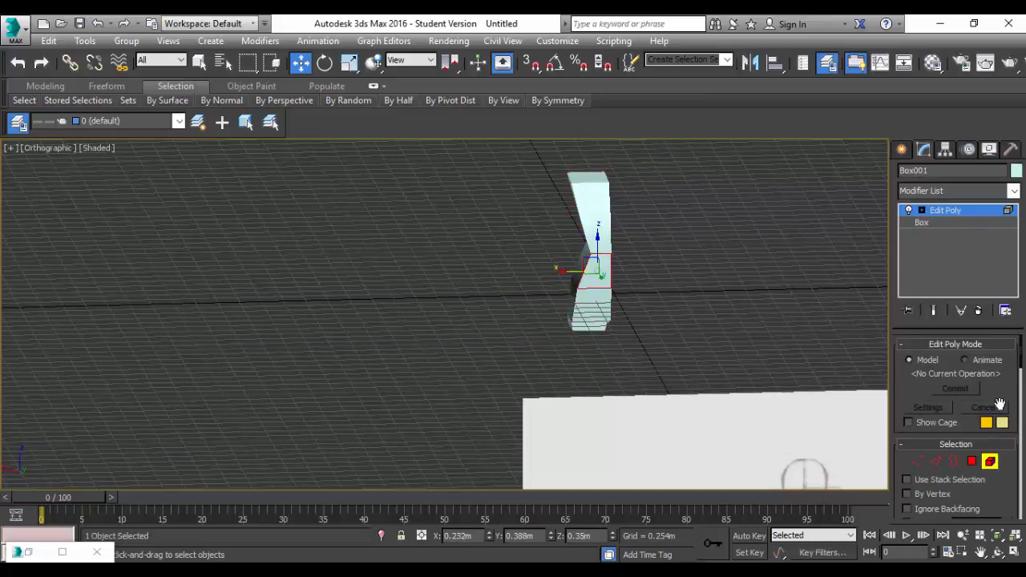
left_click(982, 194)
type("sy")
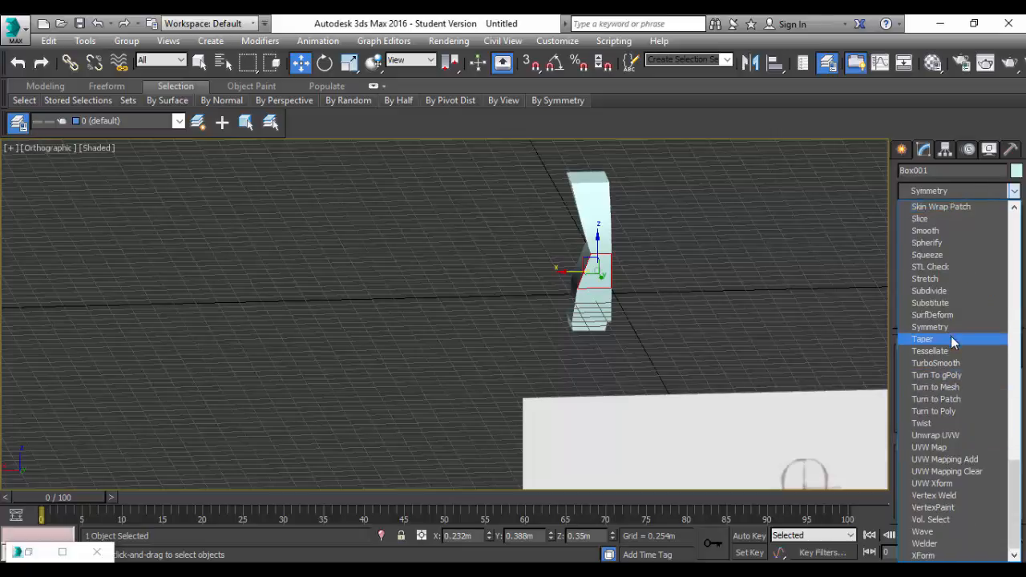
left_click(934, 327)
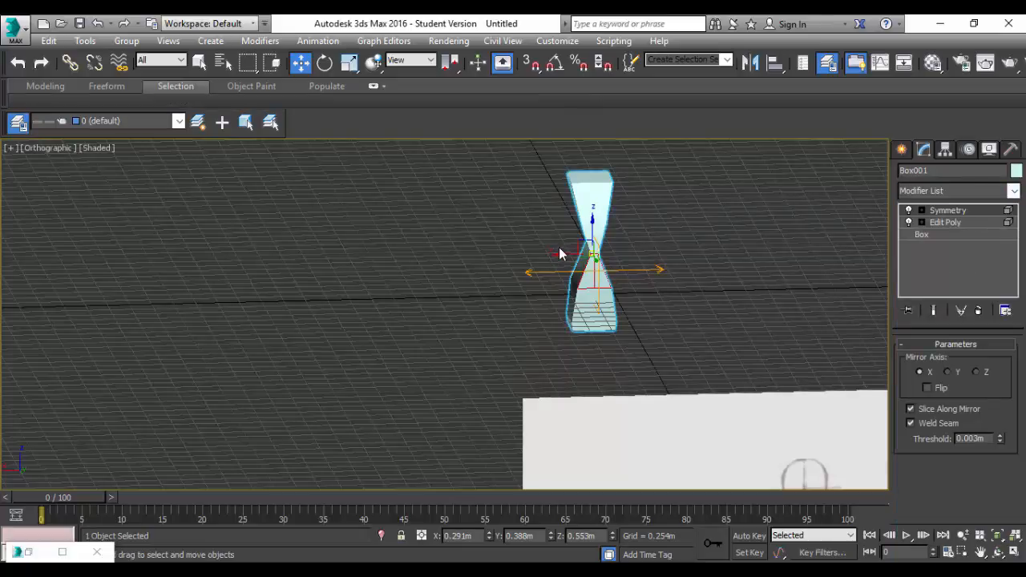
Step: Undo a trial shift of the torso along X, and turn off Slice Along Mirror and Weld Seam in the Symmetry modifier
left_click_drag(556, 252, 562, 253)
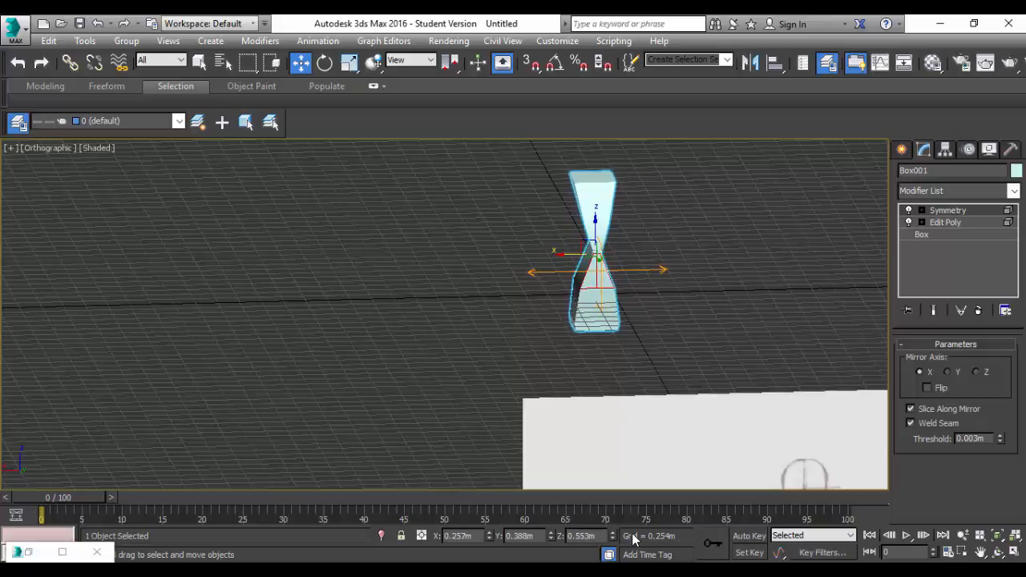
key("ctrl+z")
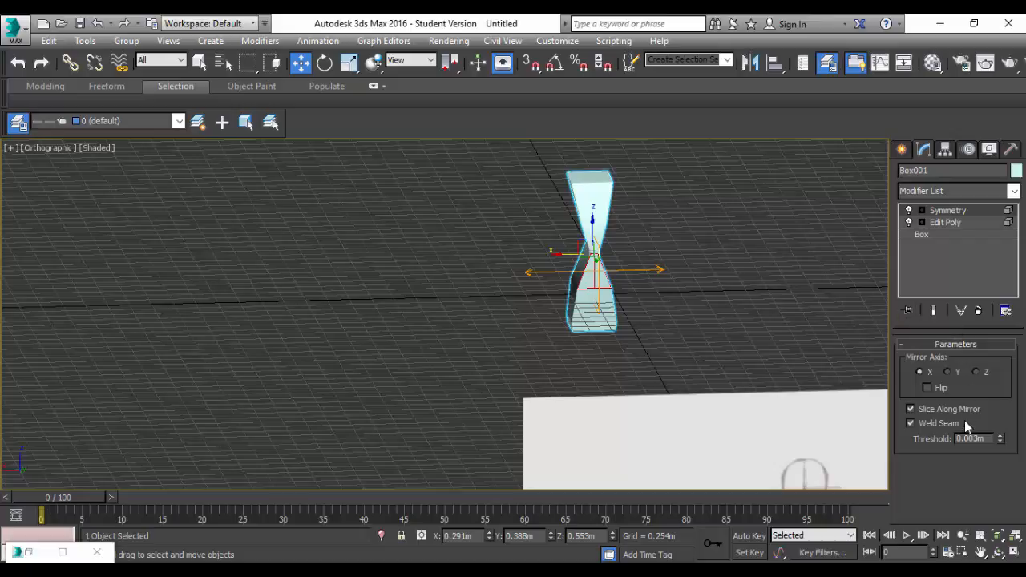
left_click(910, 409)
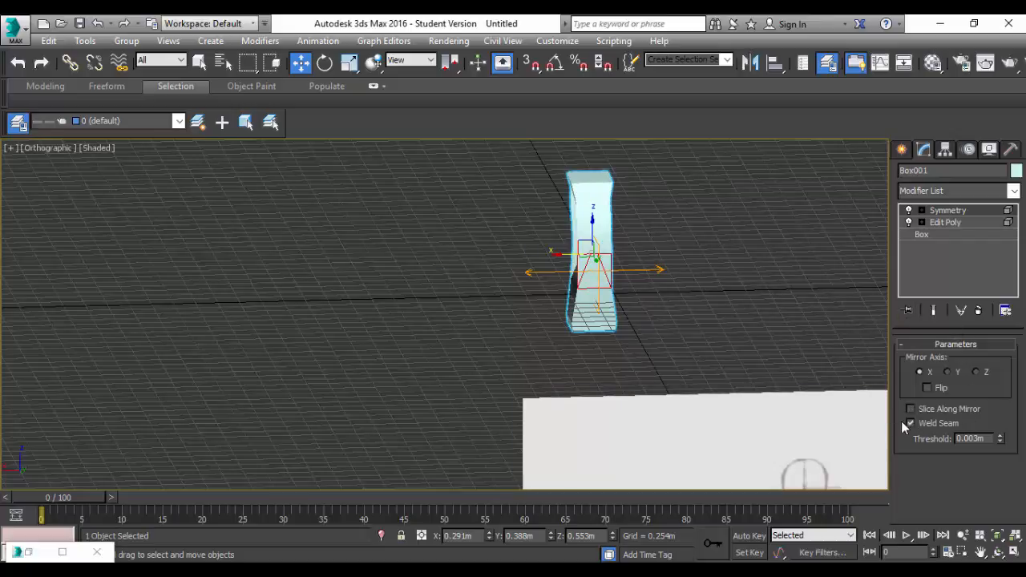
left_click(911, 423)
left_click(558, 258)
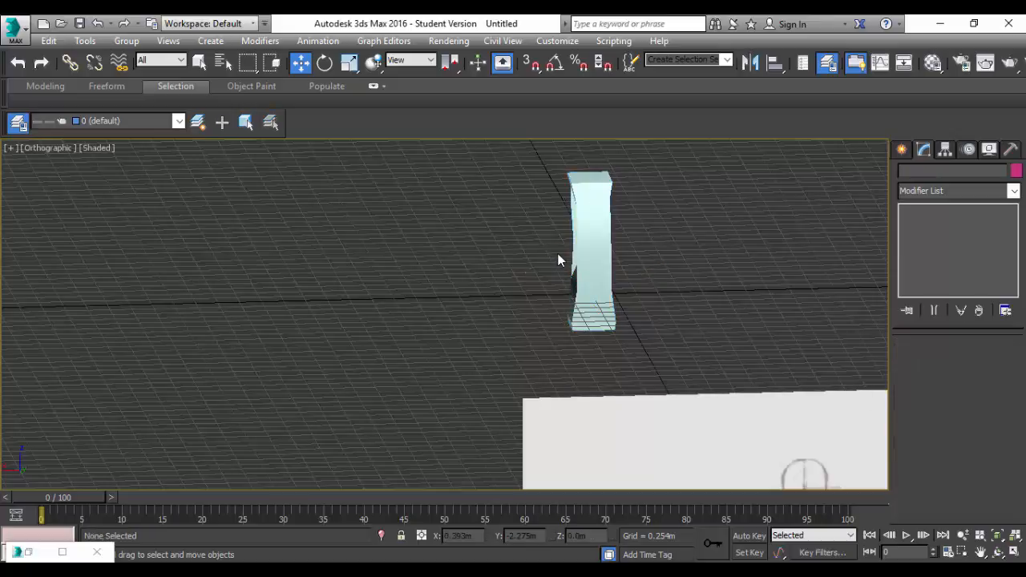
left_click(567, 242)
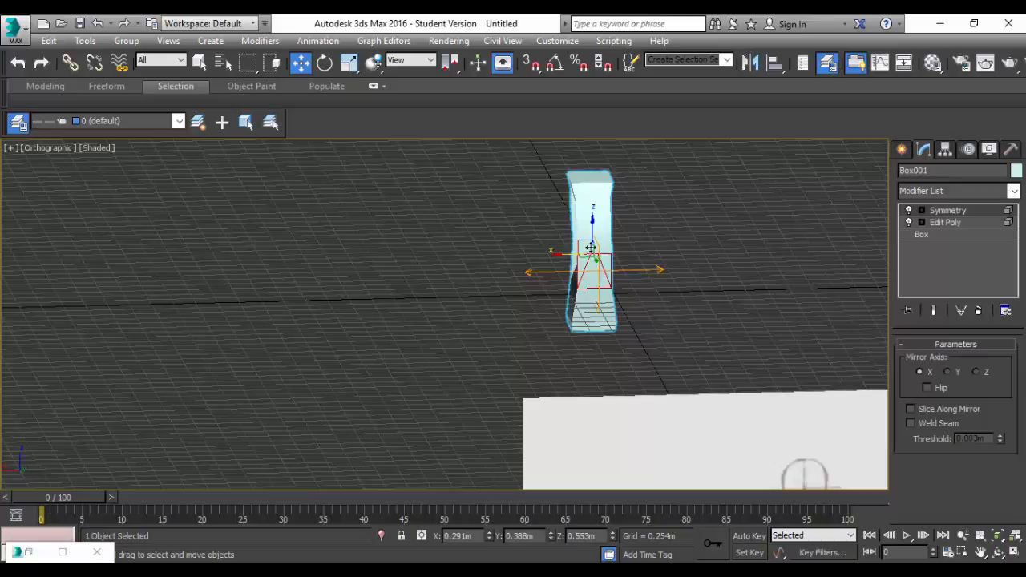
Step: Try moving the unsliced, mirrored torso along the X axis and undo the move
scroll(556, 257, "up", 4)
scroll(556, 257, "down", 1)
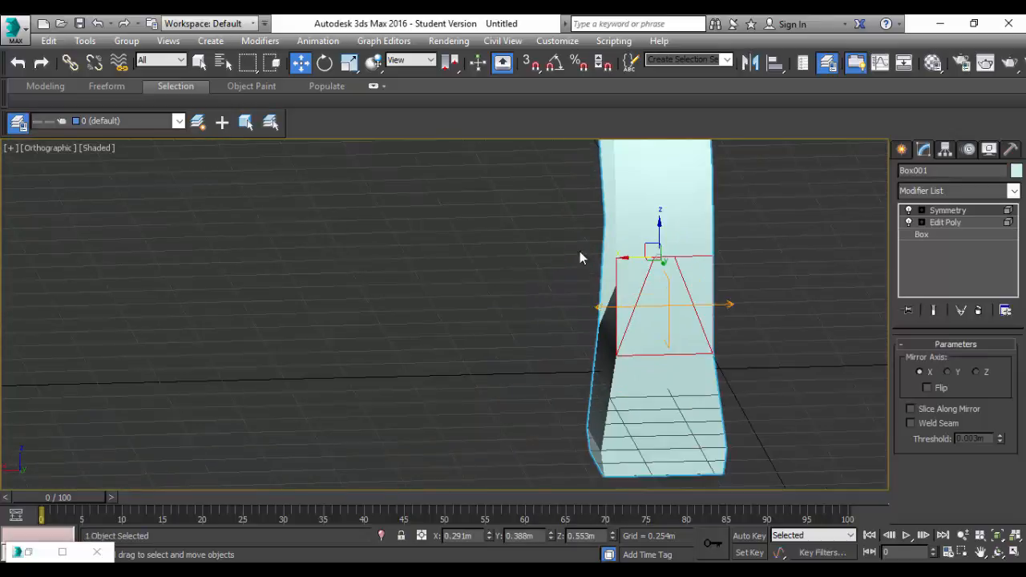
left_click_drag(630, 257, 608, 262)
key("ctrl+z")
Step: Try Slice Along Mirror on the Symmetry modifier, switch it off again, and turn Weld Seam back on
left_click(910, 409)
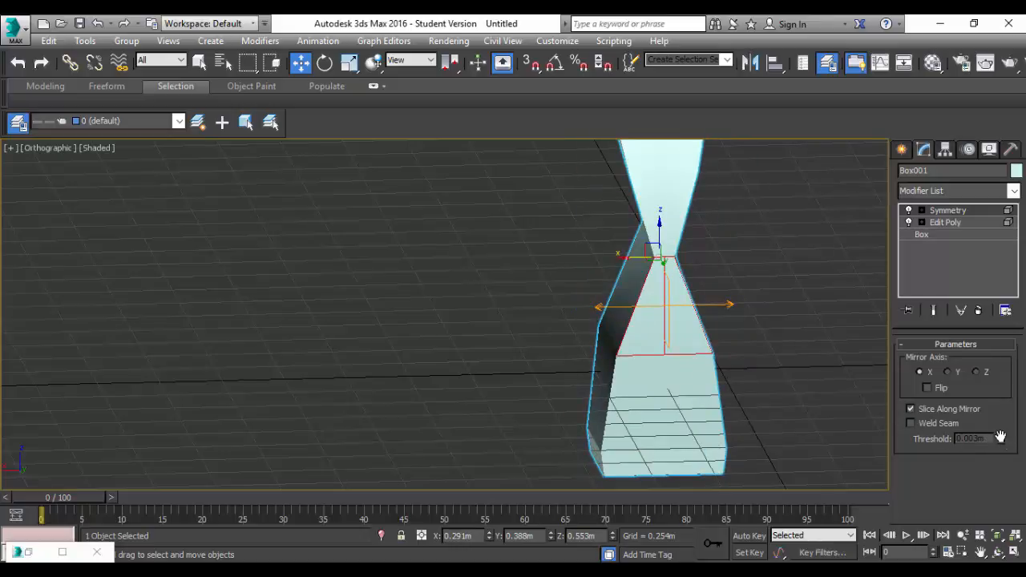
left_click(910, 409)
left_click(911, 422)
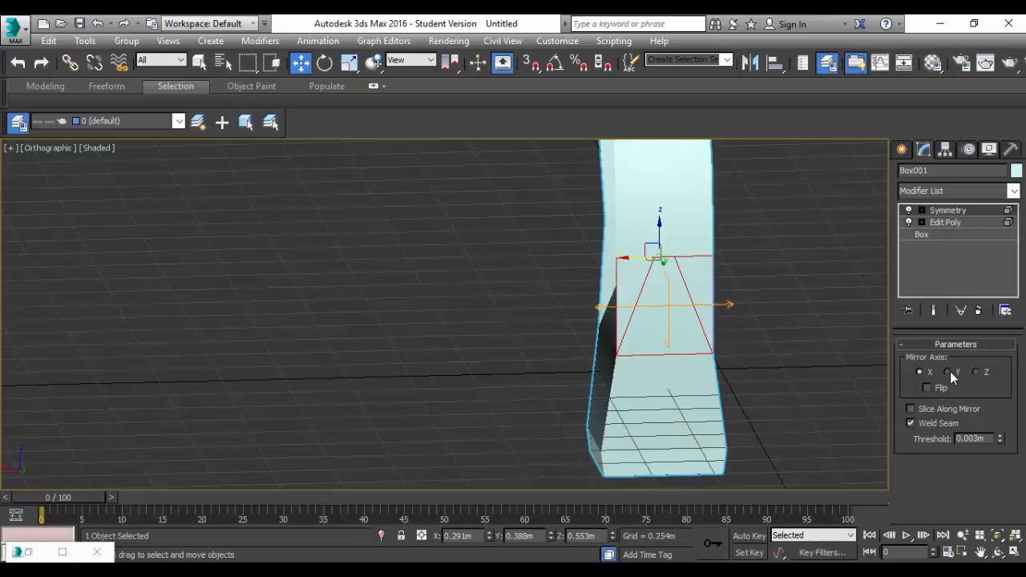
Step: Turn Slice Along Mirror back on in the Symmetry modifier and nudge the torso slightly along X
left_click(911, 409)
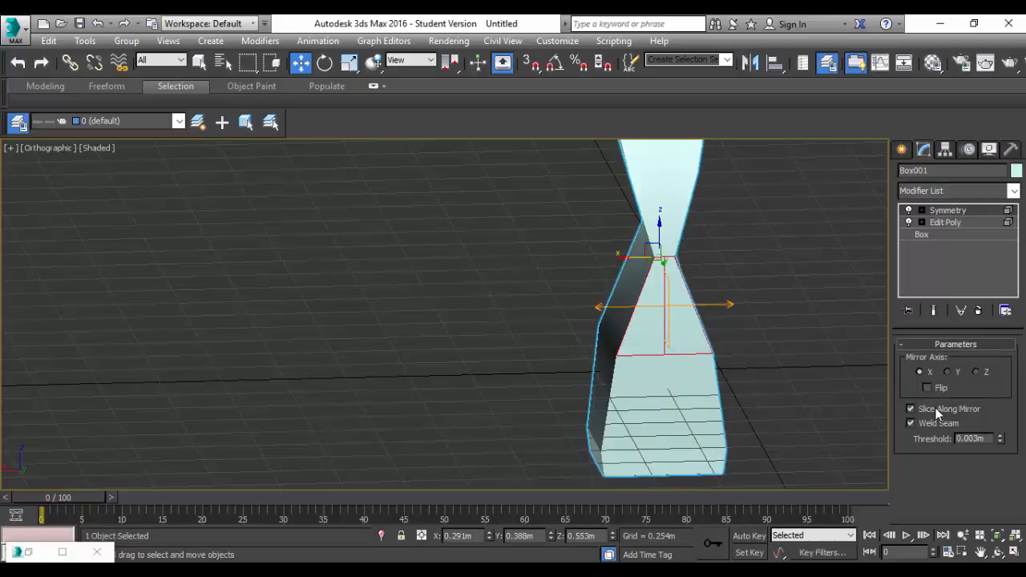
scroll(732, 285, "down", 4)
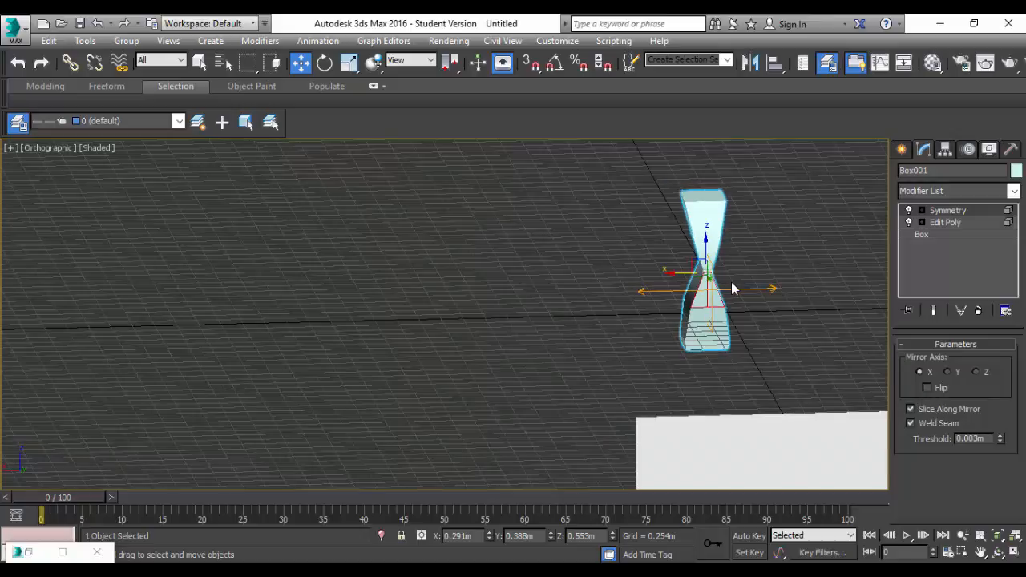
scroll(732, 285, "up", 3)
scroll(732, 288, "down", 2)
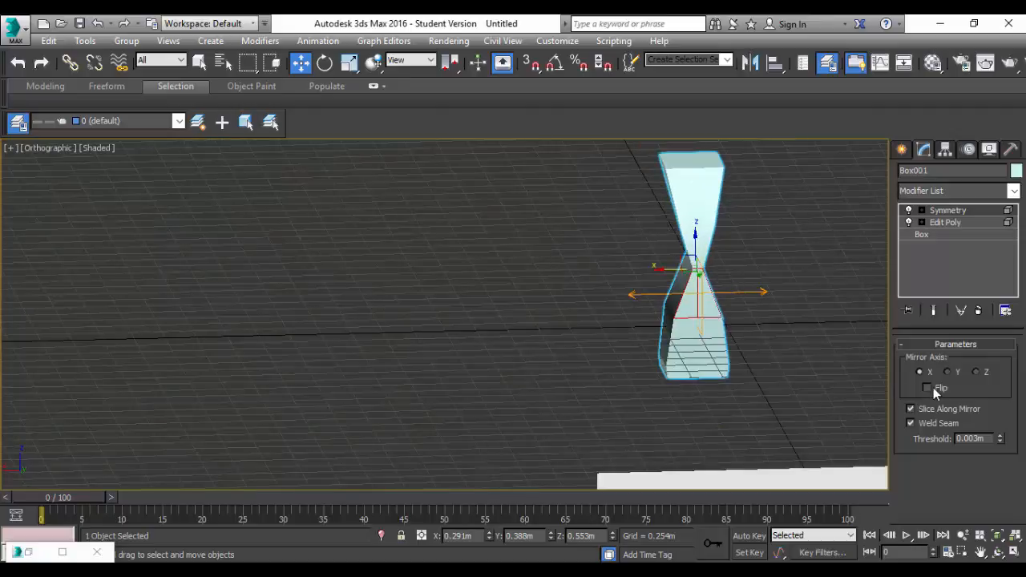
left_click(934, 309)
left_click_drag(660, 267, 657, 267)
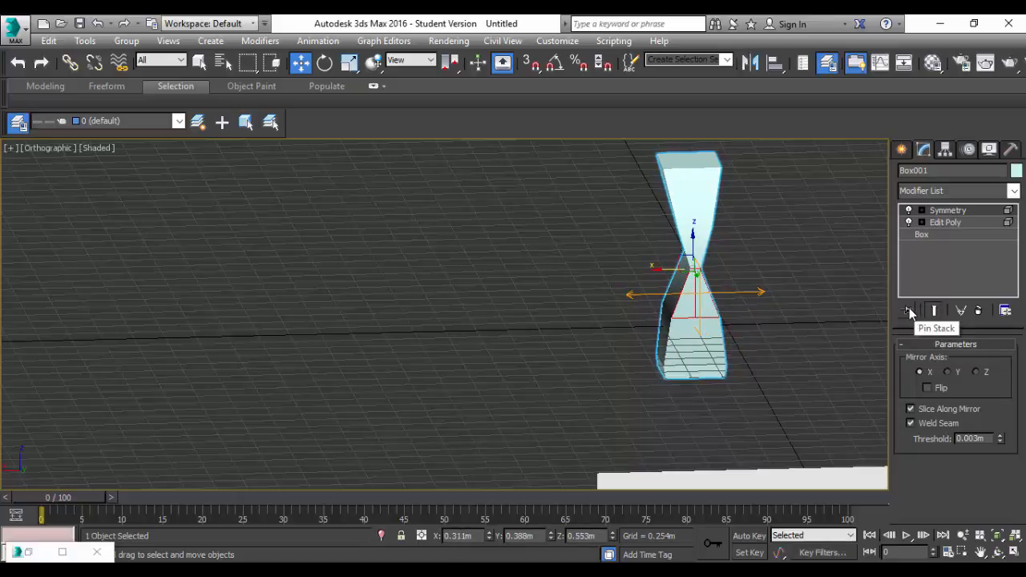
left_click(1006, 311)
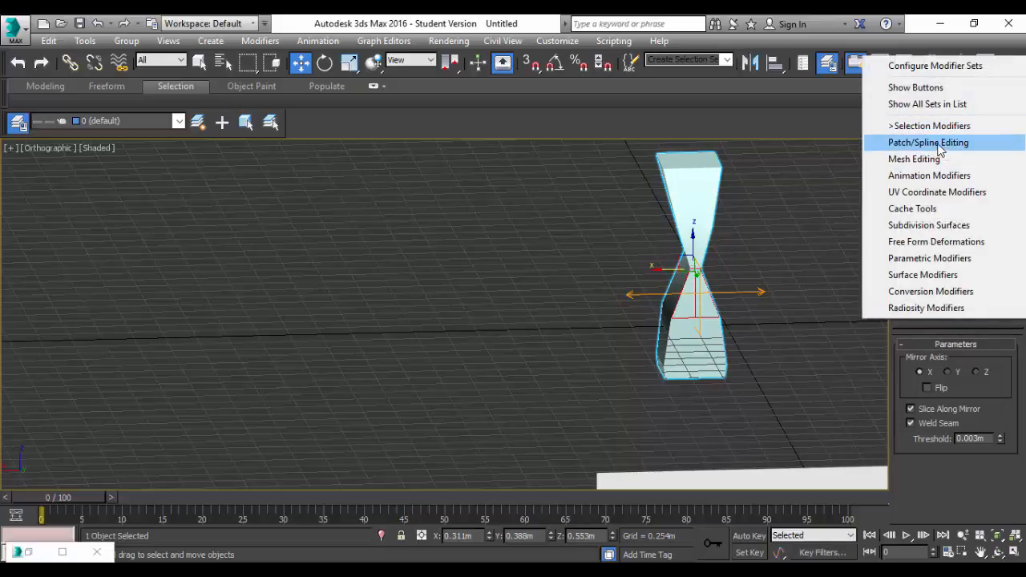
left_click(968, 489)
Step: At Edit Poly's Vertex level, move the torso's vertices about 0.18 m outward along X to widen the mirrored body
left_click(947, 223)
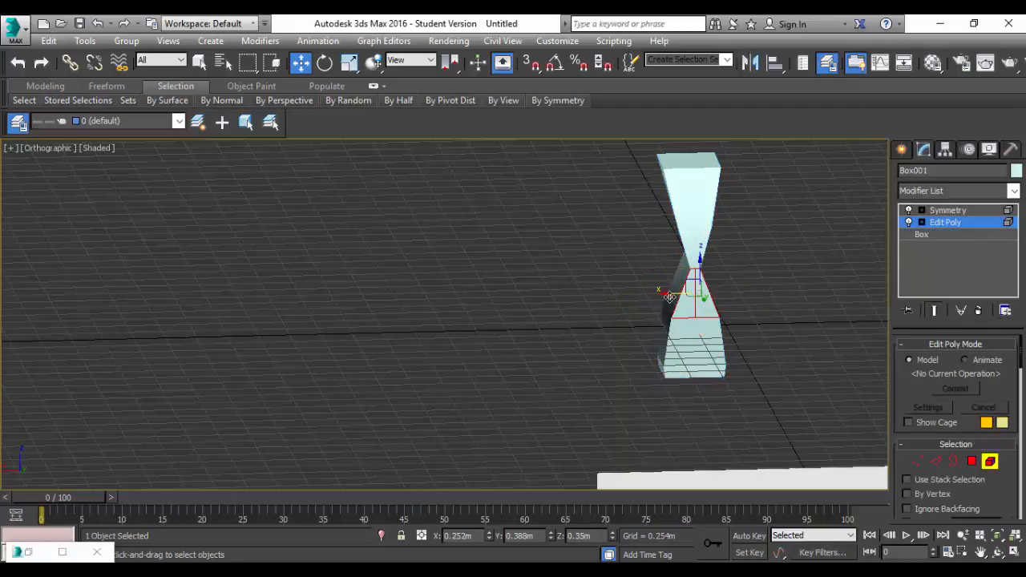
scroll(692, 246, "up", 2)
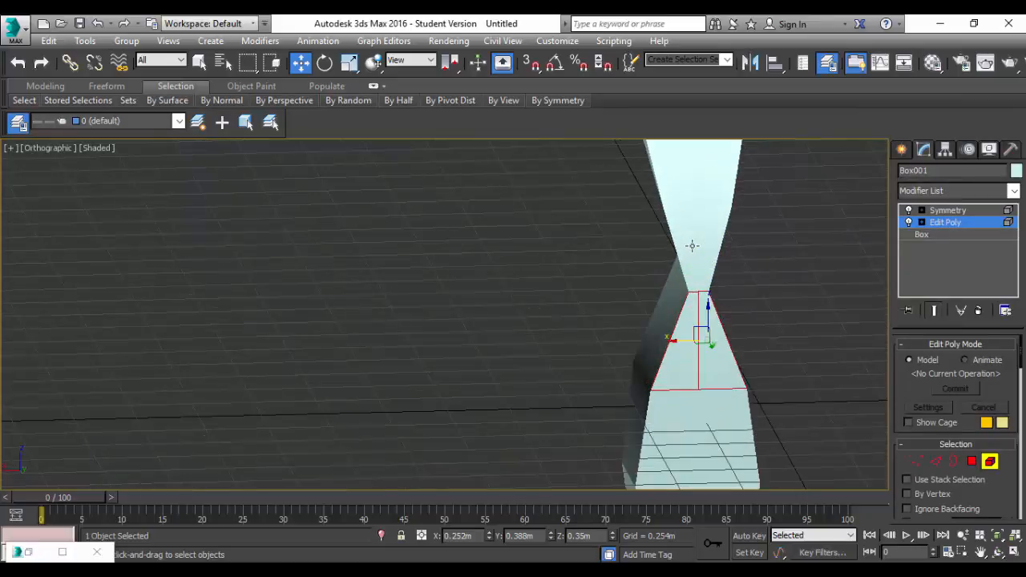
left_click(918, 463)
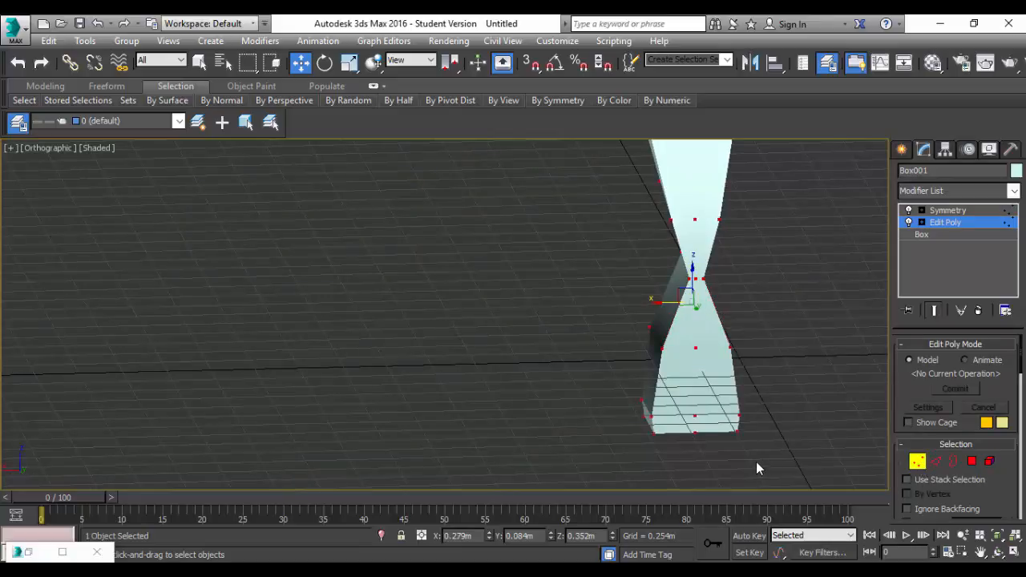
scroll(686, 464, "down", 3)
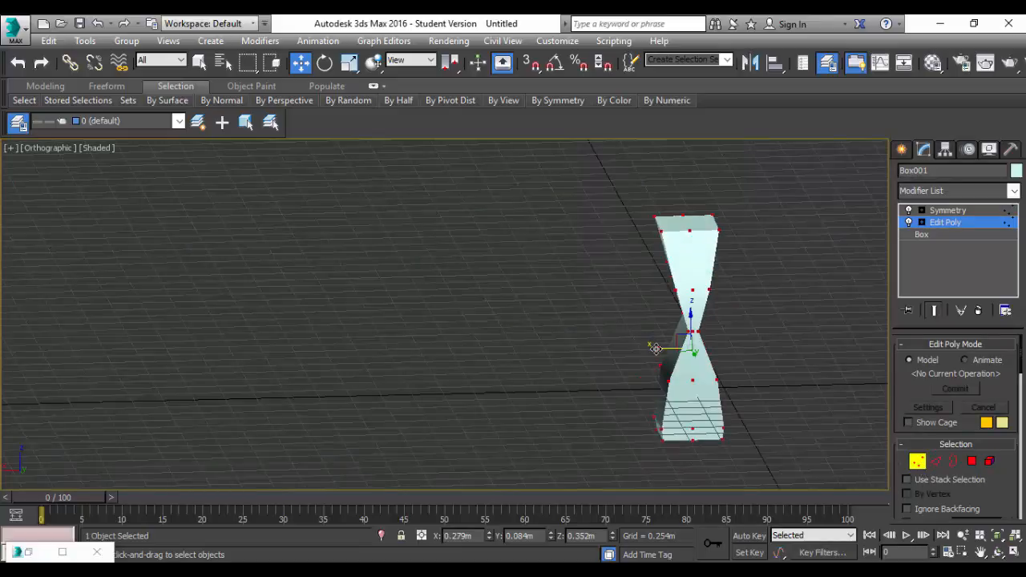
mouse_move(653, 348)
left_mouse_down()
mouse_move(626, 345)
mouse_move(634, 344)
left_mouse_up()
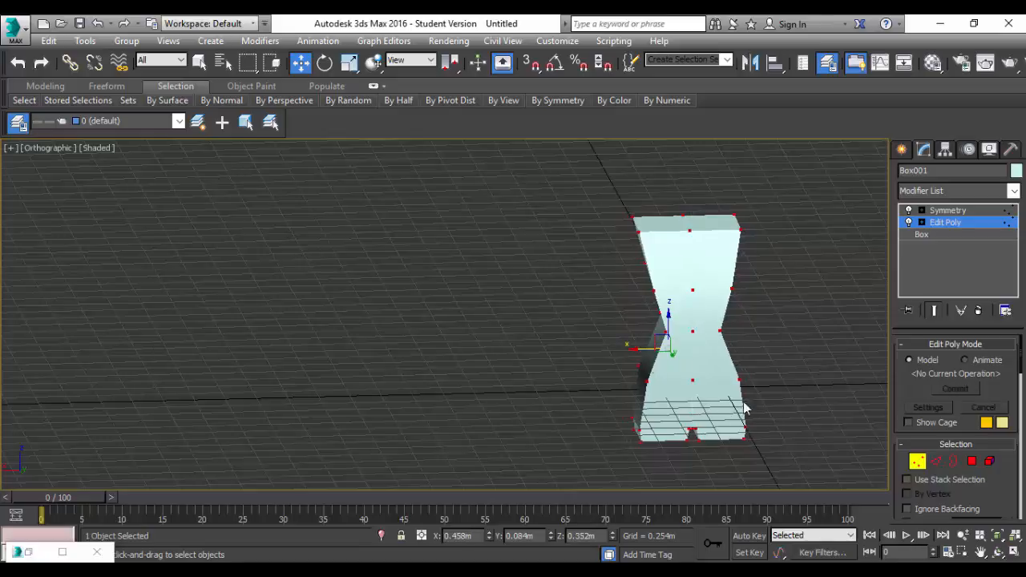
scroll(758, 415, "up", 4)
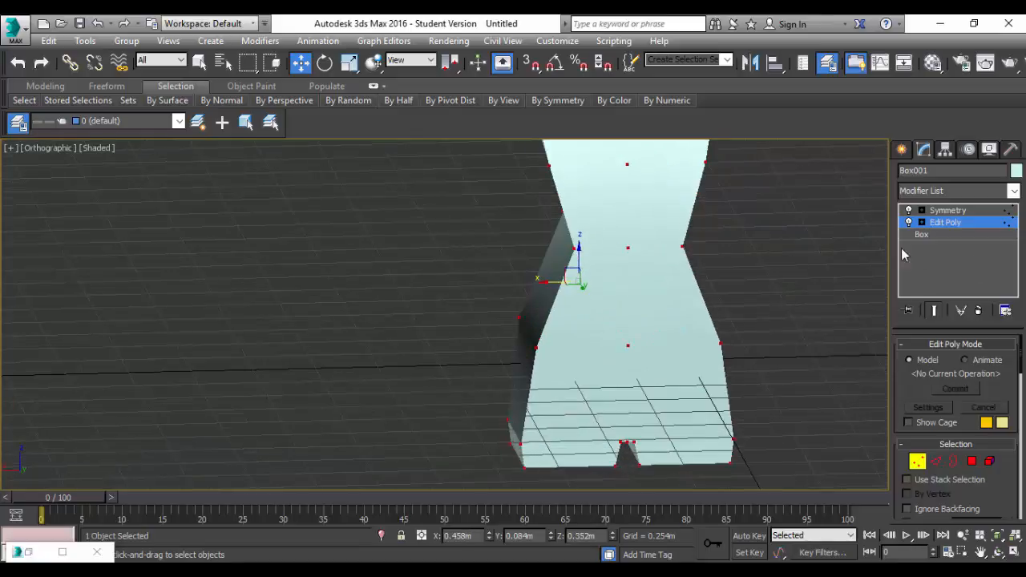
Step: In the Front view, shift the Edit Poly vertices about 0.012 m further outward along X
left_click(946, 211)
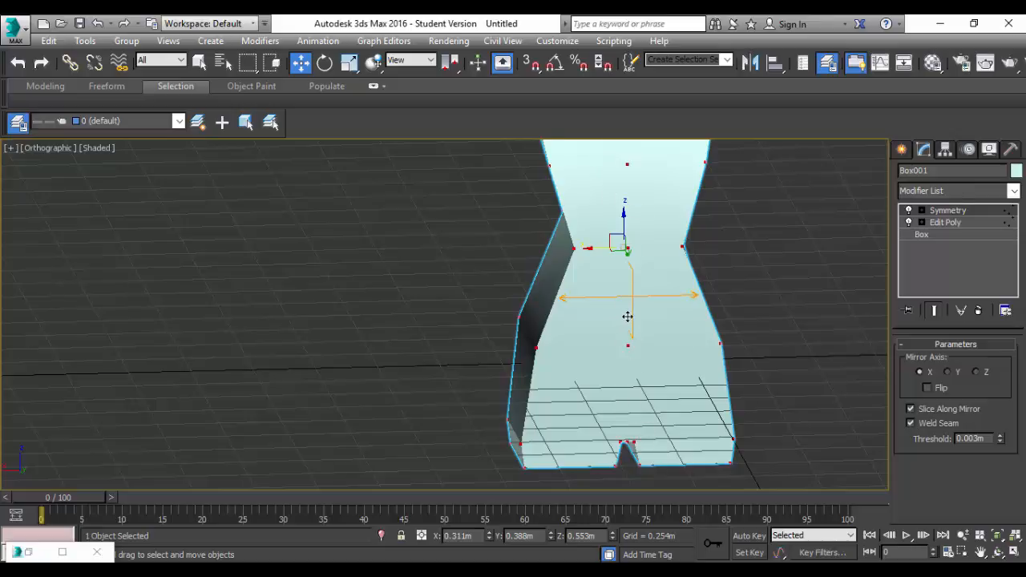
scroll(628, 317, "up", 2)
scroll(628, 317, "down", 5)
middle_click_drag(706, 234, 685, 240)
scroll(726, 259, "down", 2)
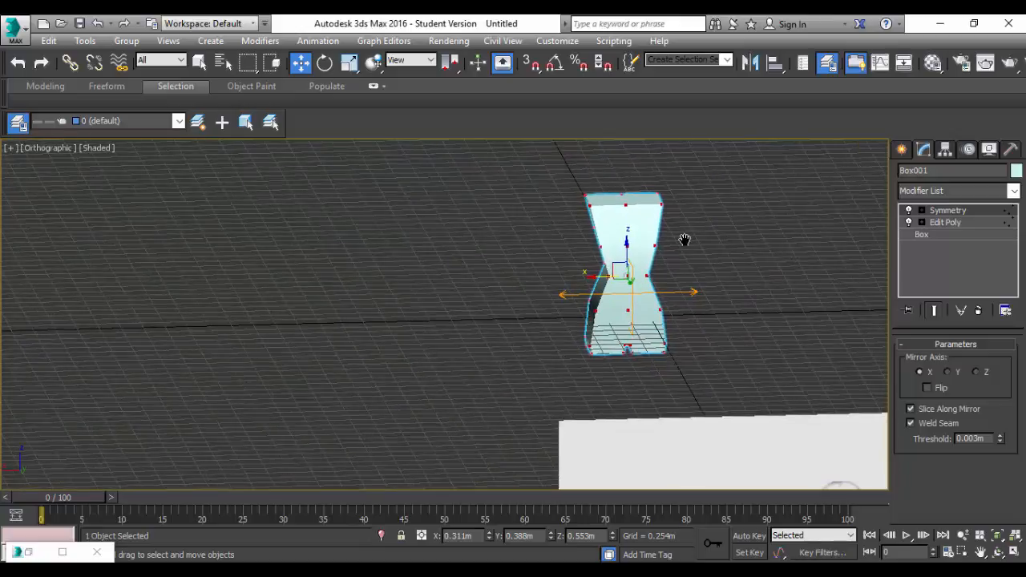
left_click(948, 222)
scroll(622, 290, "up", 3)
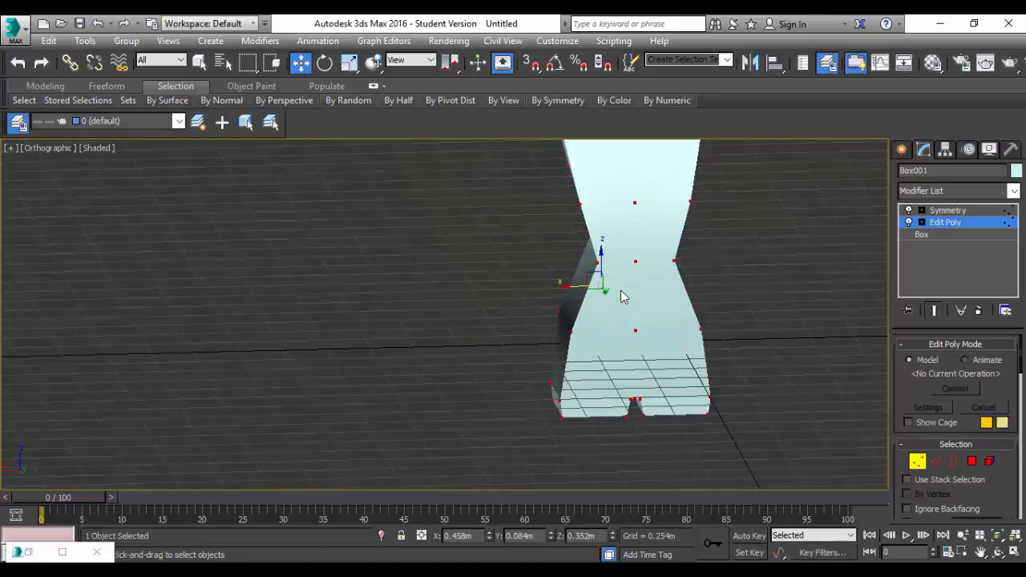
left_click(31, 152)
left_click(60, 267)
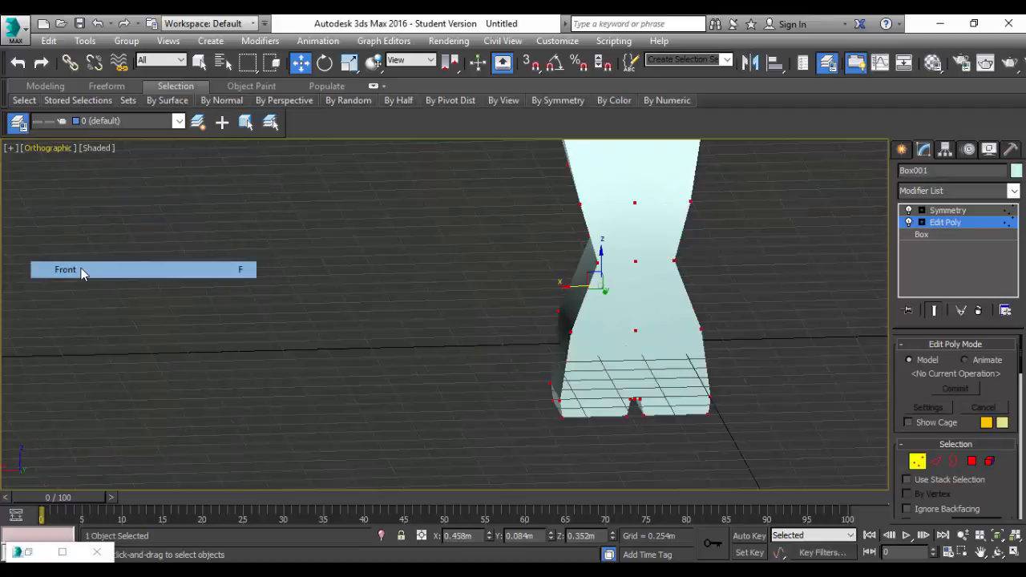
scroll(501, 345, "up", 2)
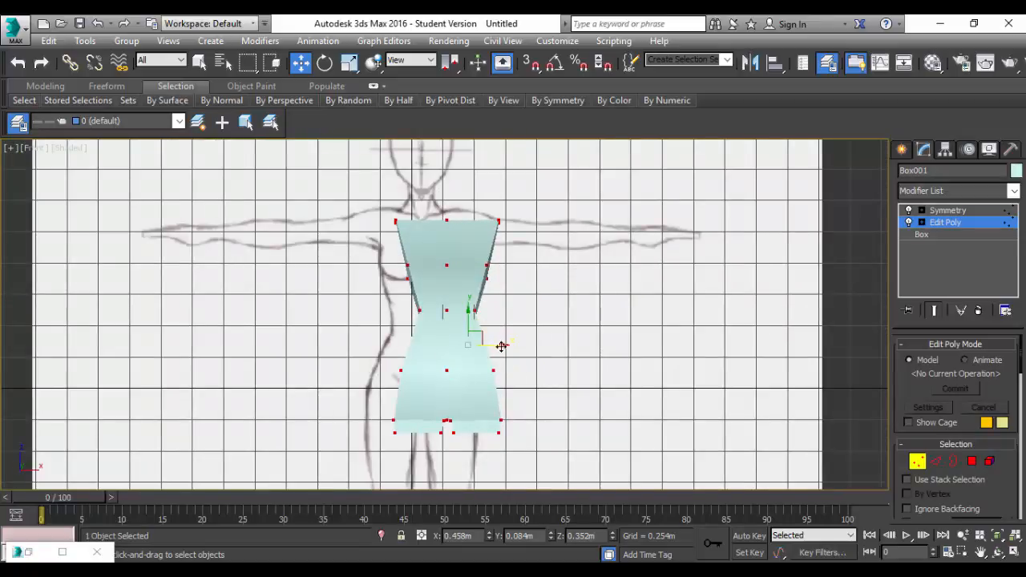
left_click_drag(501, 344, 503, 343)
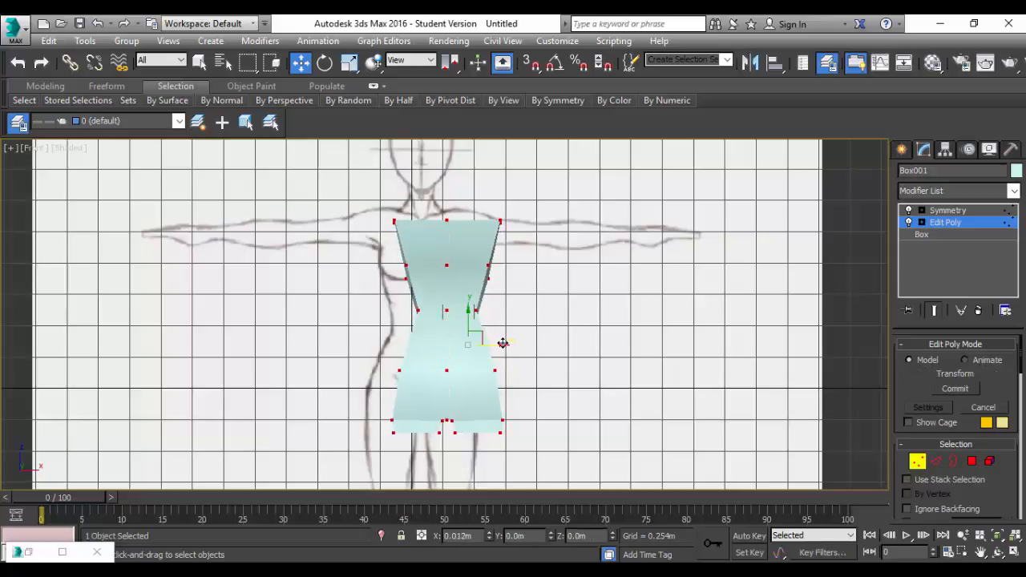
Step: Move the whole torso from Symmetry level along X to about 0.098 m, centring it on the reference figure, and return to Edit Poly
left_click(959, 212)
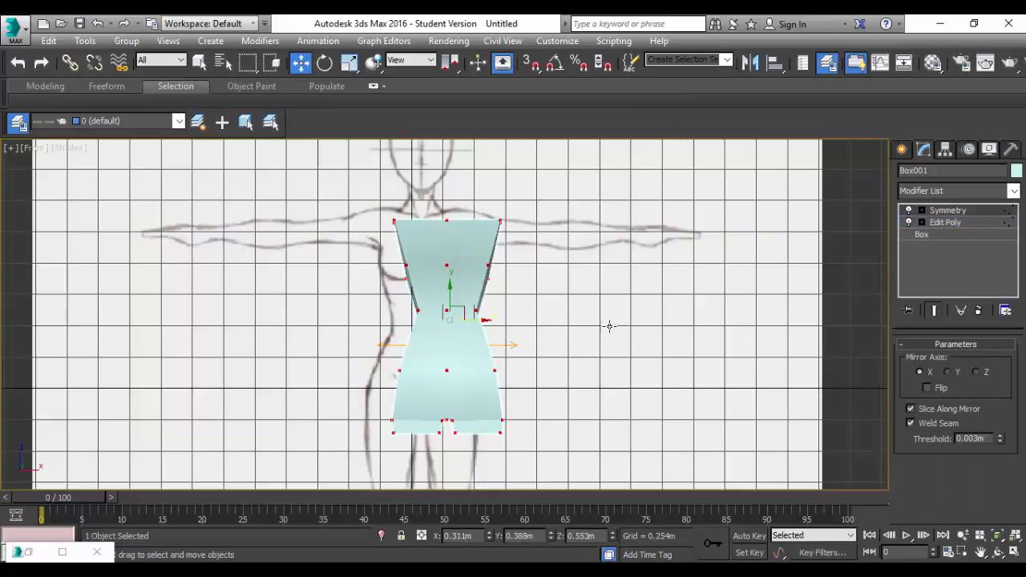
left_click_drag(481, 318, 457, 323)
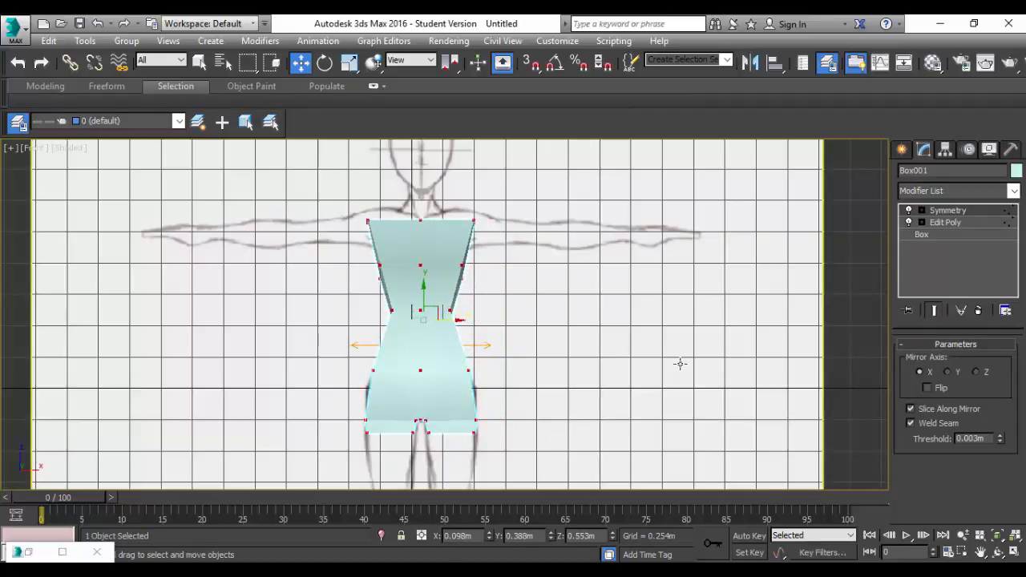
left_click(956, 222)
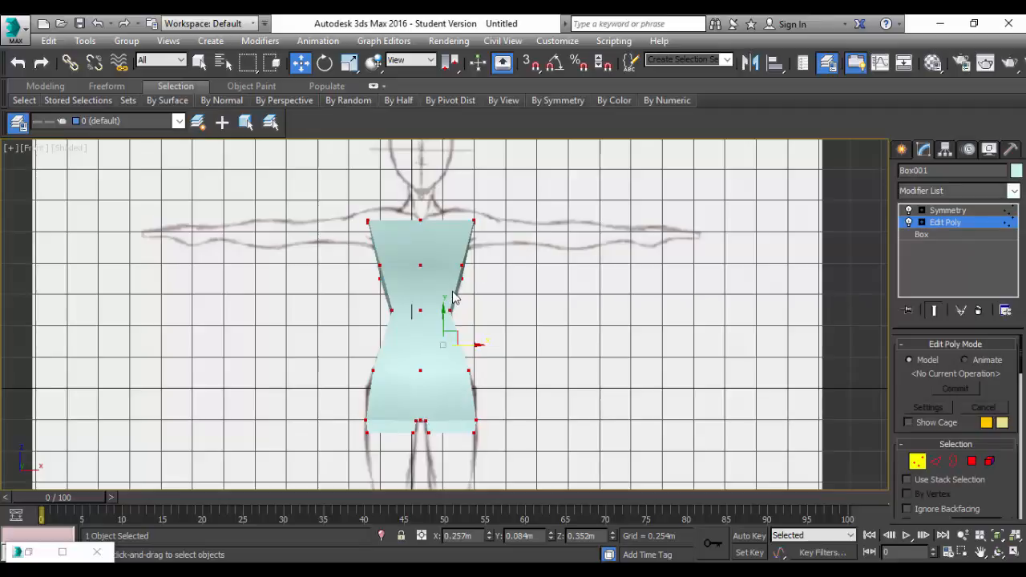
mouse_move(458, 389)
middle_mouse_down("alt")
mouse_move(351, 419)
mouse_move(280, 383)
mouse_move(376, 399)
mouse_move(330, 406)
mouse_move(282, 373)
mouse_move(105, 393)
mouse_move(299, 422)
mouse_move(648, 390)
mouse_move(673, 403)
mouse_move(711, 392)
mouse_move(705, 403)
mouse_move(607, 412)
mouse_move(477, 384)
mouse_move(647, 406)
mouse_move(719, 380)
mouse_move(826, 385)
mouse_move(662, 324)
middle_mouse_up("alt")
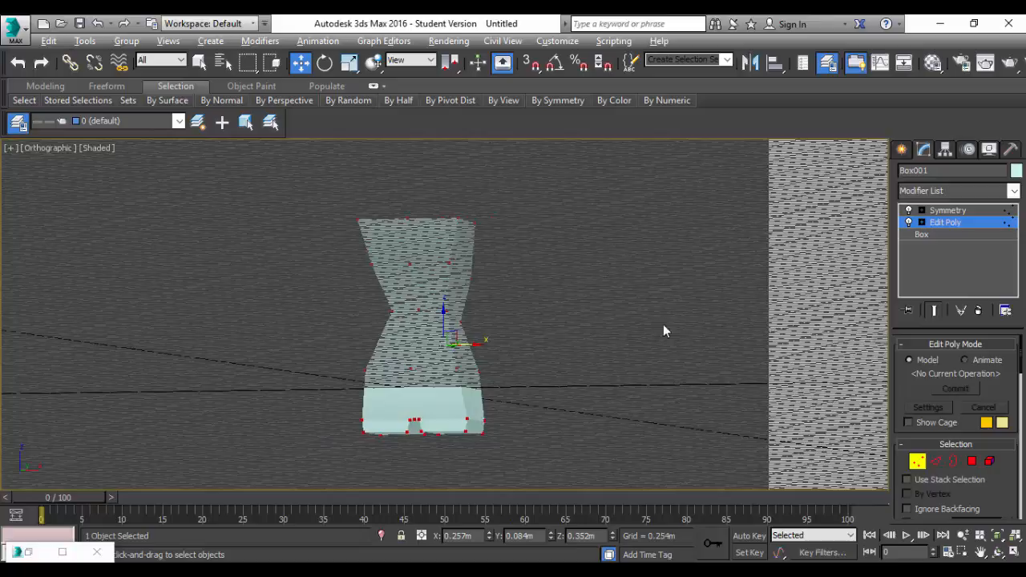
Step: Compare the mirrored torso's outline with the reference figure in the Front view
left_click(45, 85)
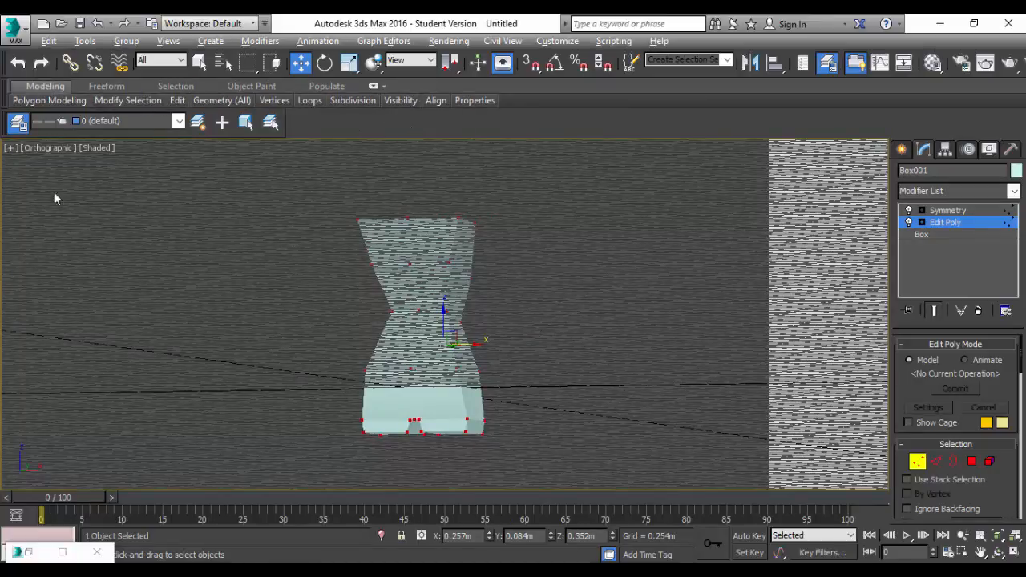
left_click(46, 150)
left_click(110, 271)
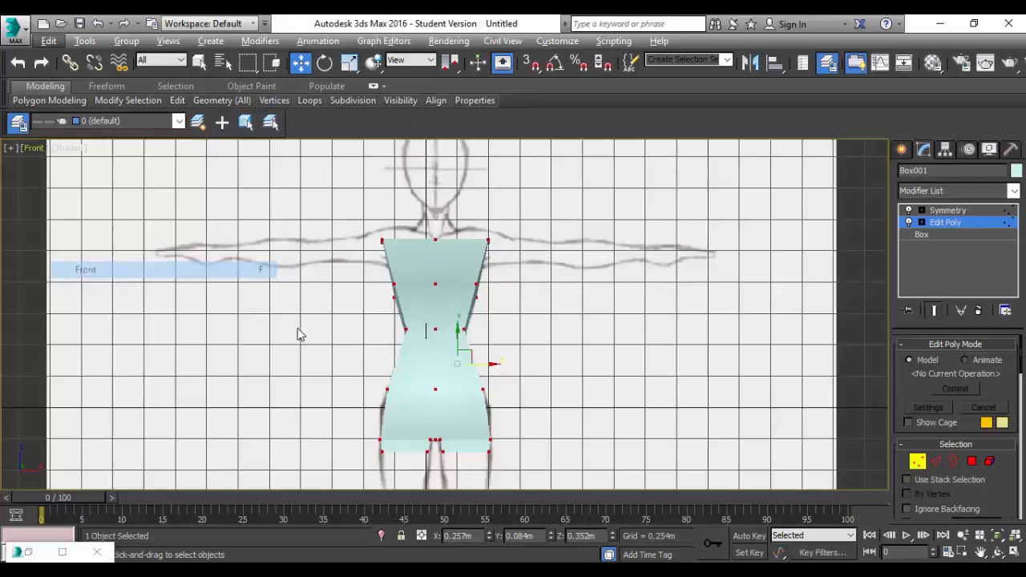
scroll(478, 317, "down", 5)
scroll(481, 326, "up", 5)
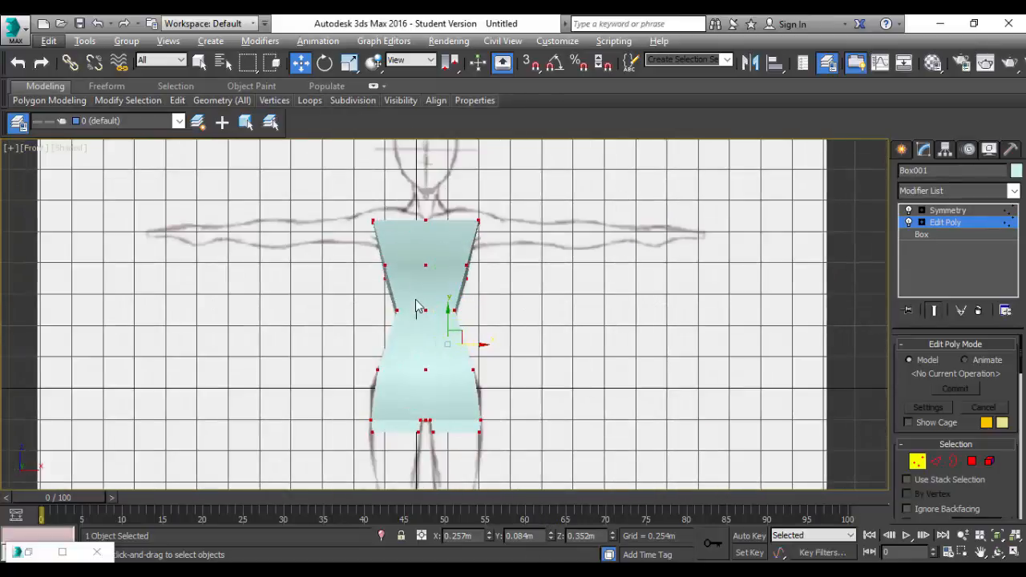
key("e")
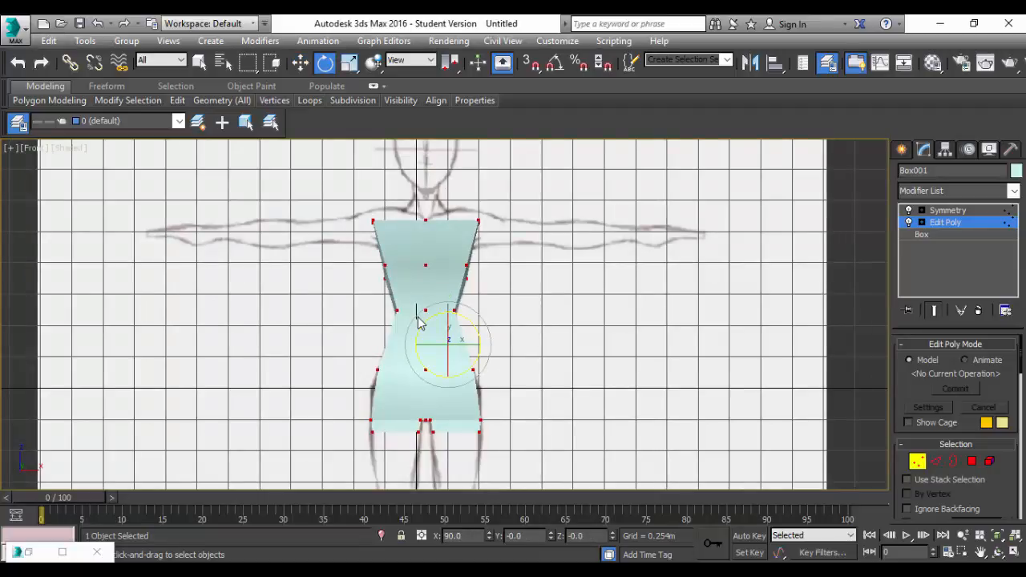
key("w")
key("shift+f")
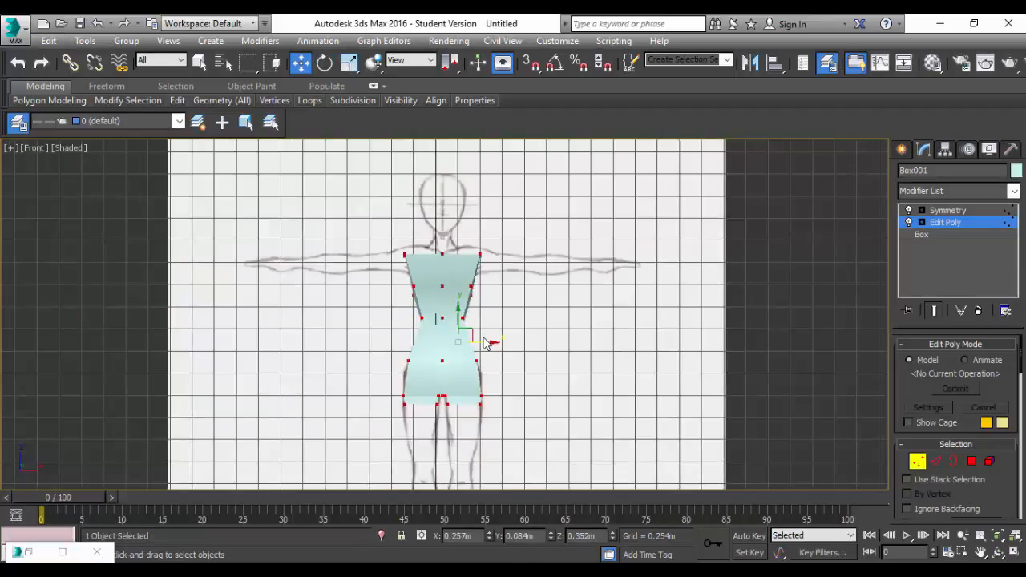
key("shift+f")
scroll(486, 342, "up", 5)
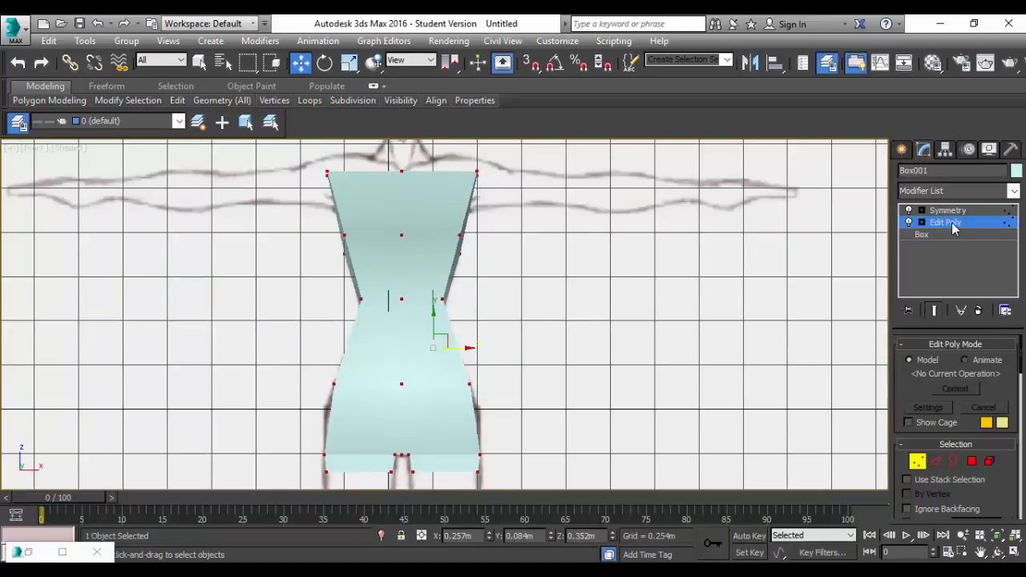
Step: Leave Vertex level and add a TurboSmooth modifier above Edit Poly, beneath Symmetry
left_click(952, 224)
left_click(965, 187)
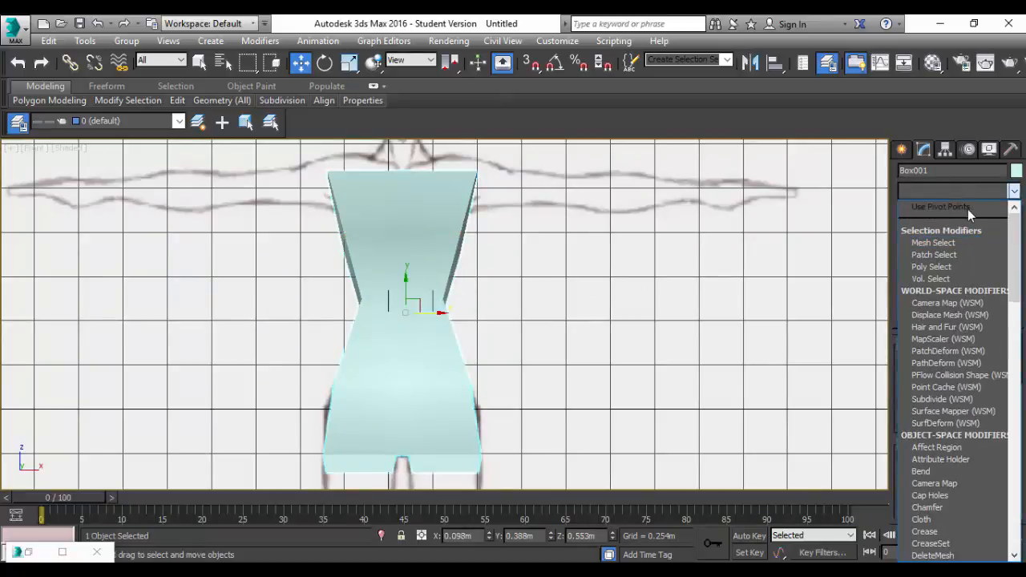
type("tu")
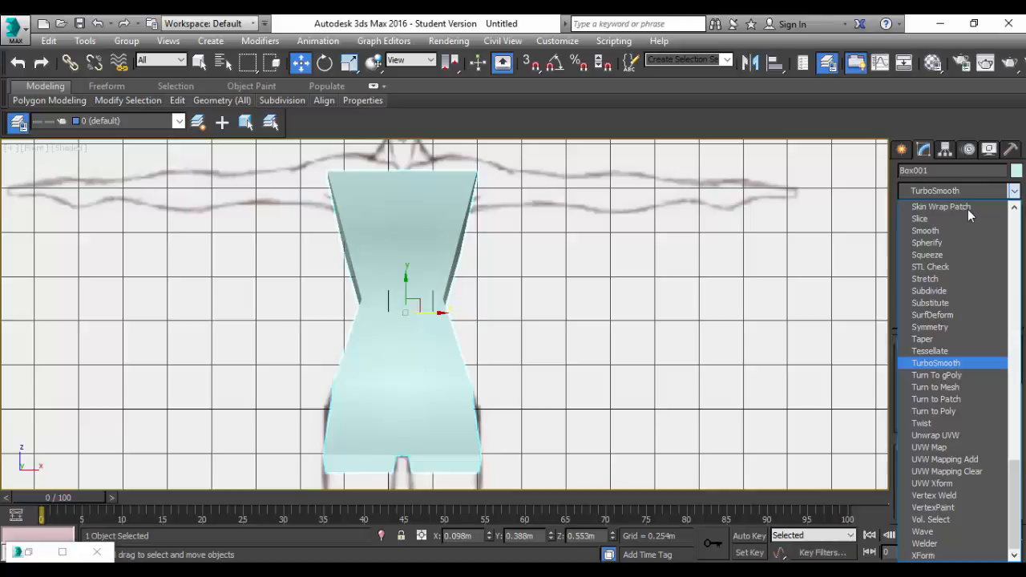
key("Return")
middle_click_drag(462, 329, 639, 360, "alt")
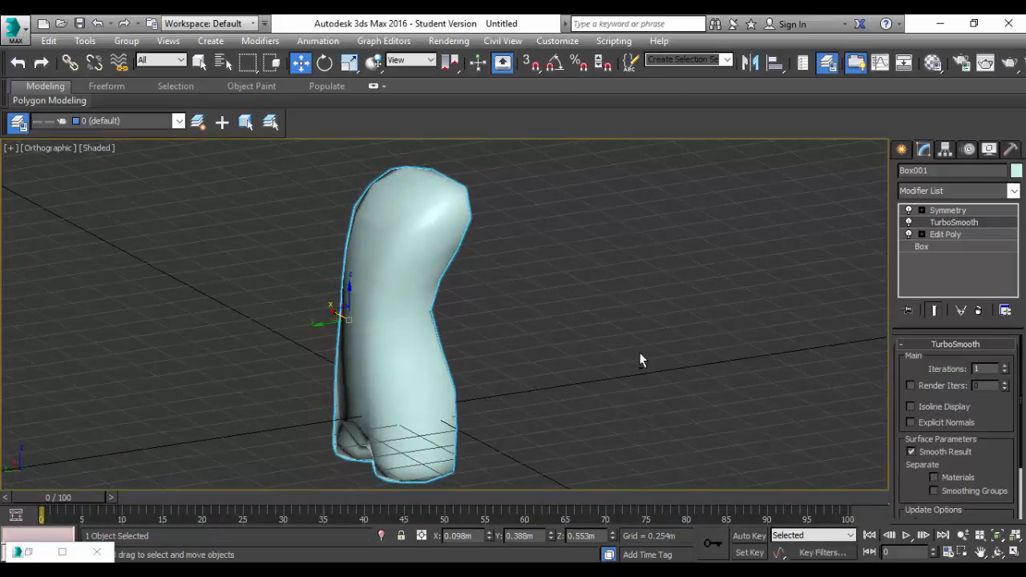